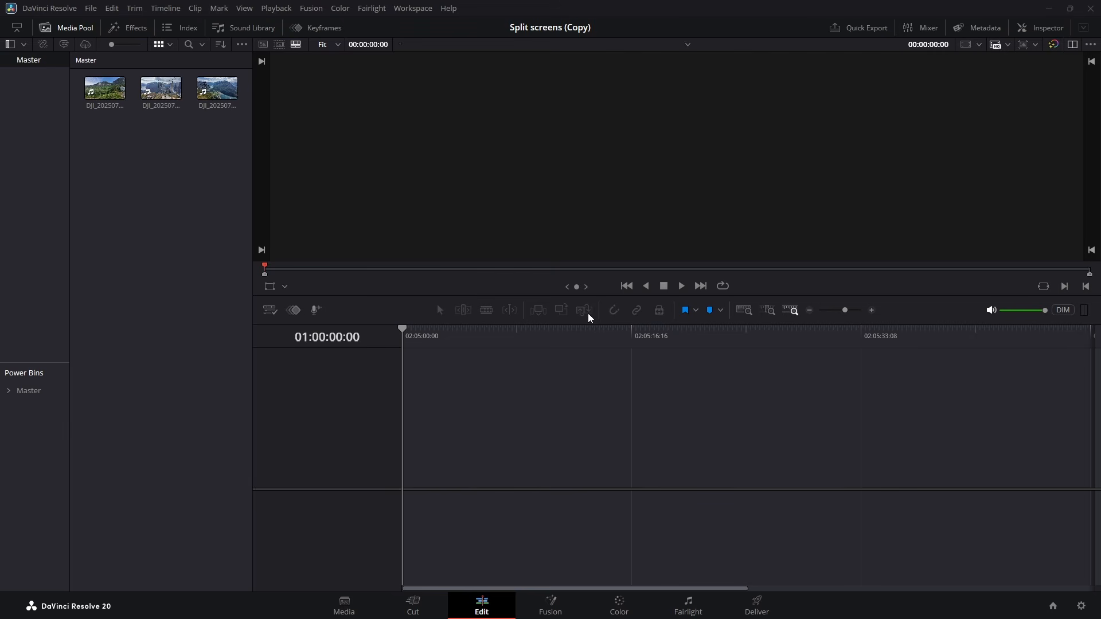
# - Stack the DJI clips 0006_D, 0010_D and 0044_D from the timeline start on Video 1, Video 2 and Video 3 respectively
pyautogui.moveTo(652, 296); pyautogui.dragTo(651, 216)
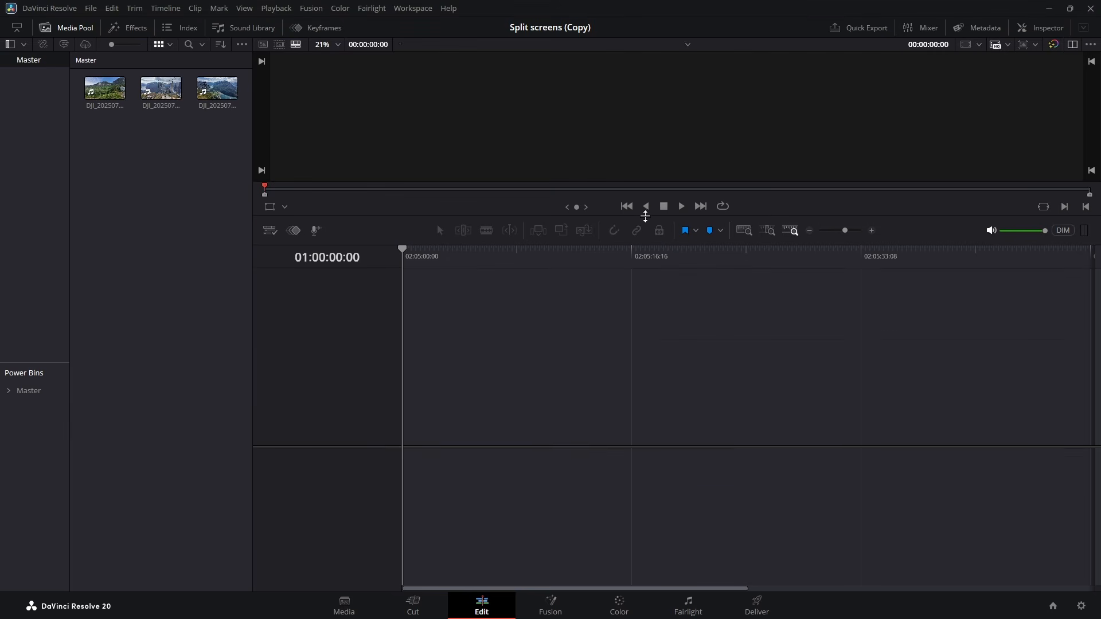
pyautogui.click(114, 103)
pyautogui.moveTo(285, 308); pyautogui.dragTo(400, 424)
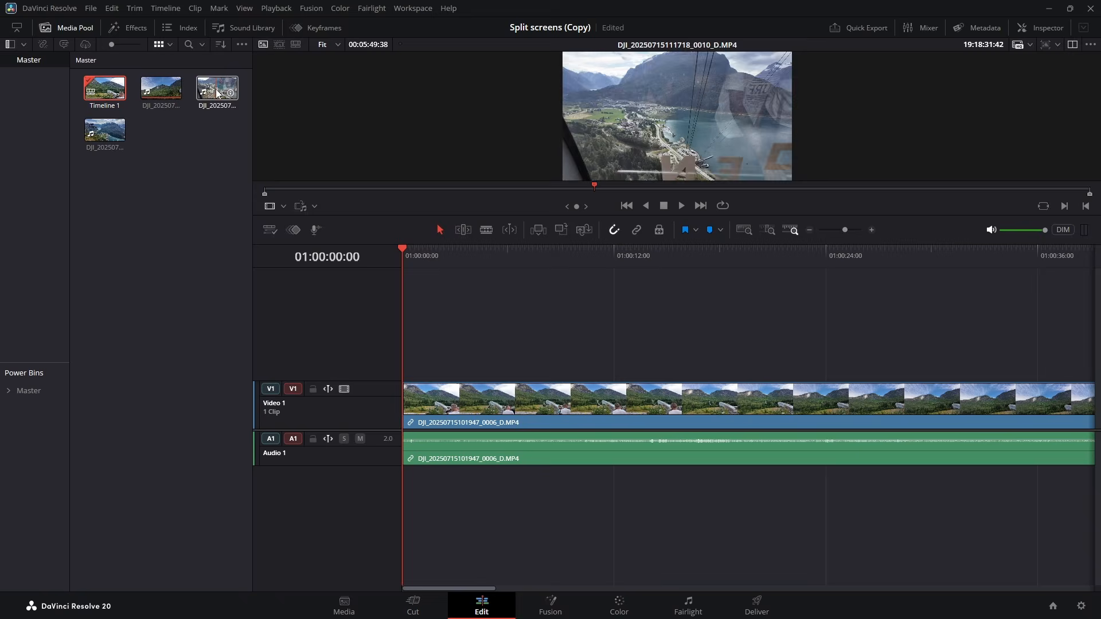
pyautogui.moveTo(217, 92); pyautogui.dragTo(303, 219)
pyautogui.moveTo(390, 321); pyautogui.dragTo(400, 364)
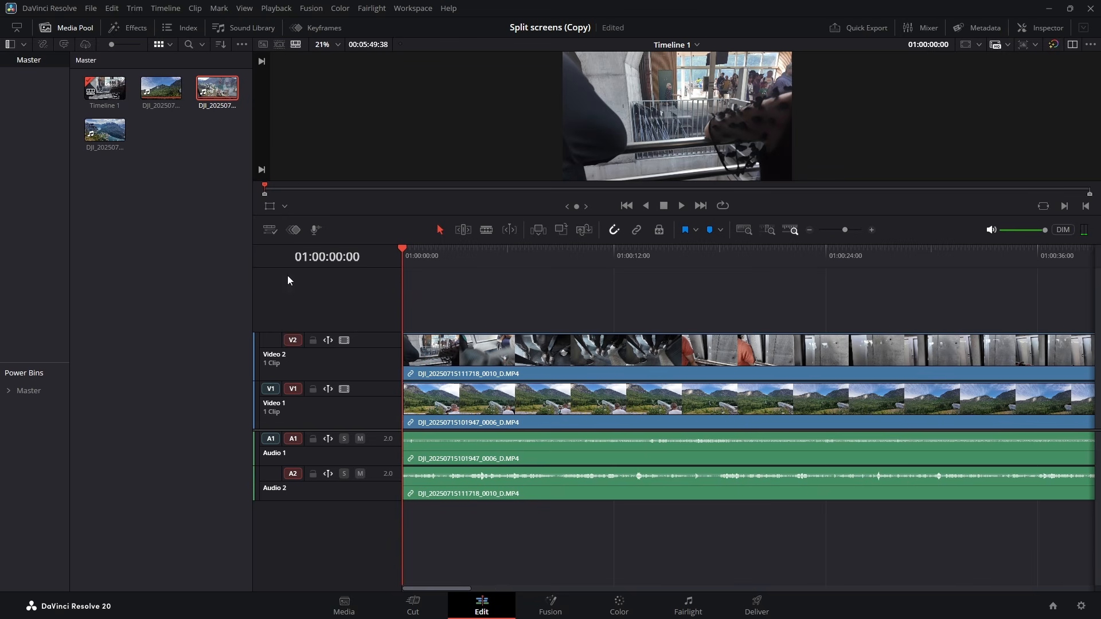
pyautogui.moveTo(114, 134); pyautogui.dragTo(395, 319)
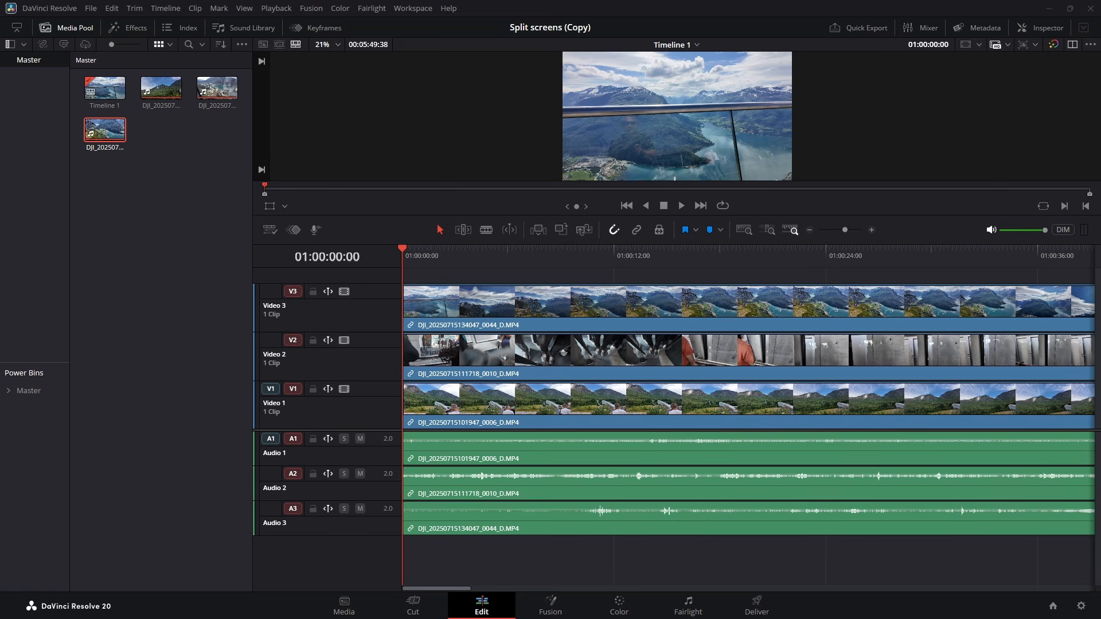
# - Lock all three video tracks and delete the three clips on Audio 1, Audio 2 and Audio 3
pyautogui.click(313, 291)
pyautogui.click(313, 341)
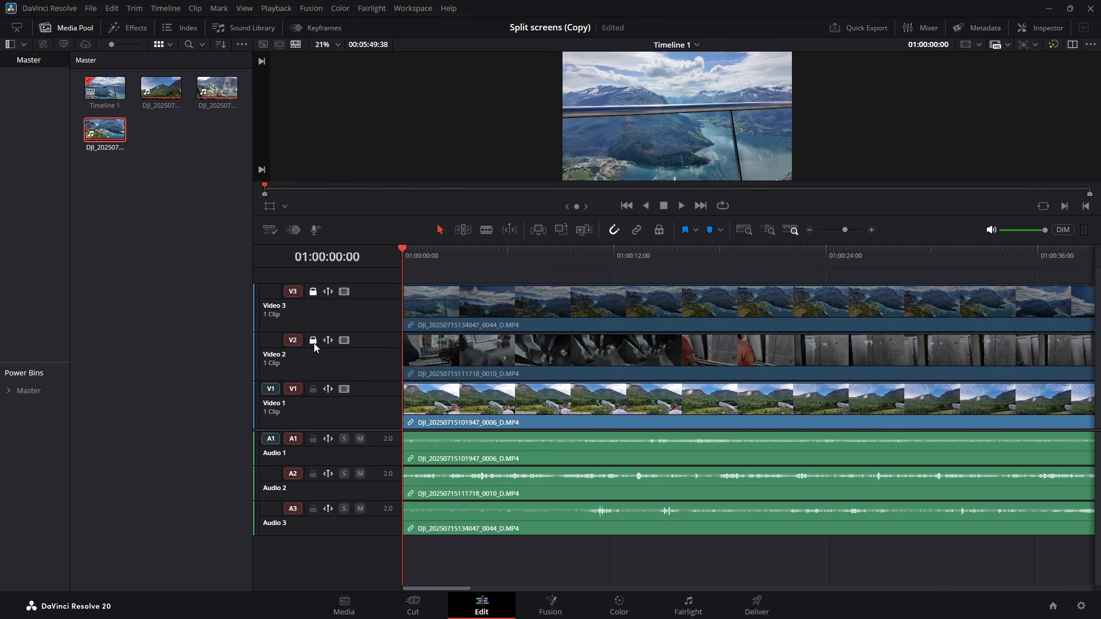
pyautogui.click(313, 390)
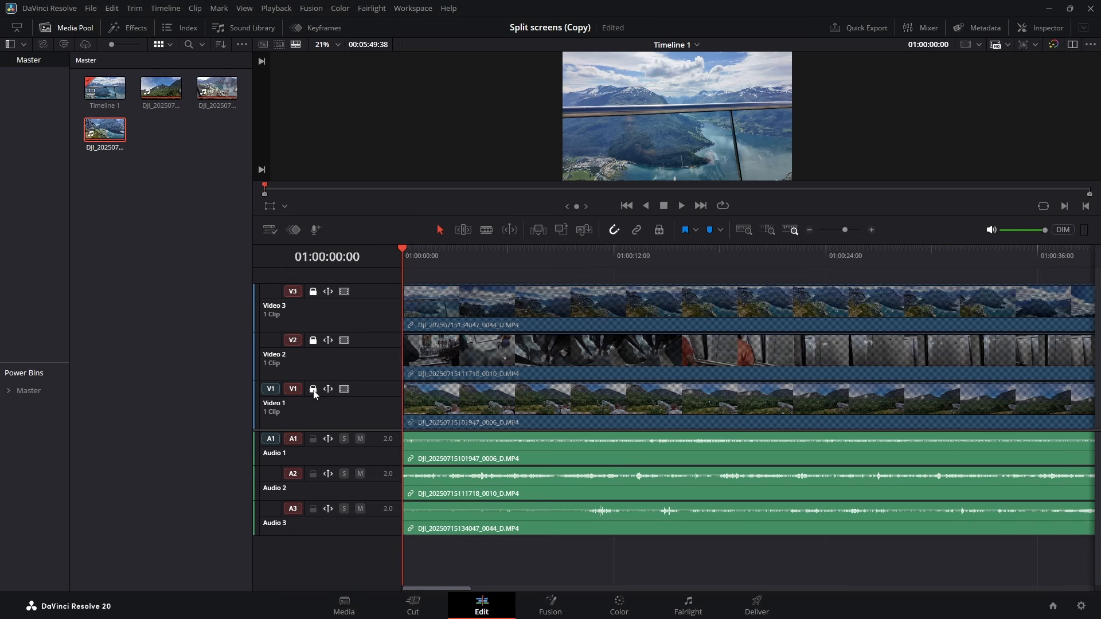
pyautogui.click(566, 524)
pyautogui.keyDown('ctrl'); pyautogui.click(559, 493); pyautogui.keyUp('ctrl')
pyautogui.keyDown('ctrl'); pyautogui.click(561, 449); pyautogui.keyUp('ctrl')
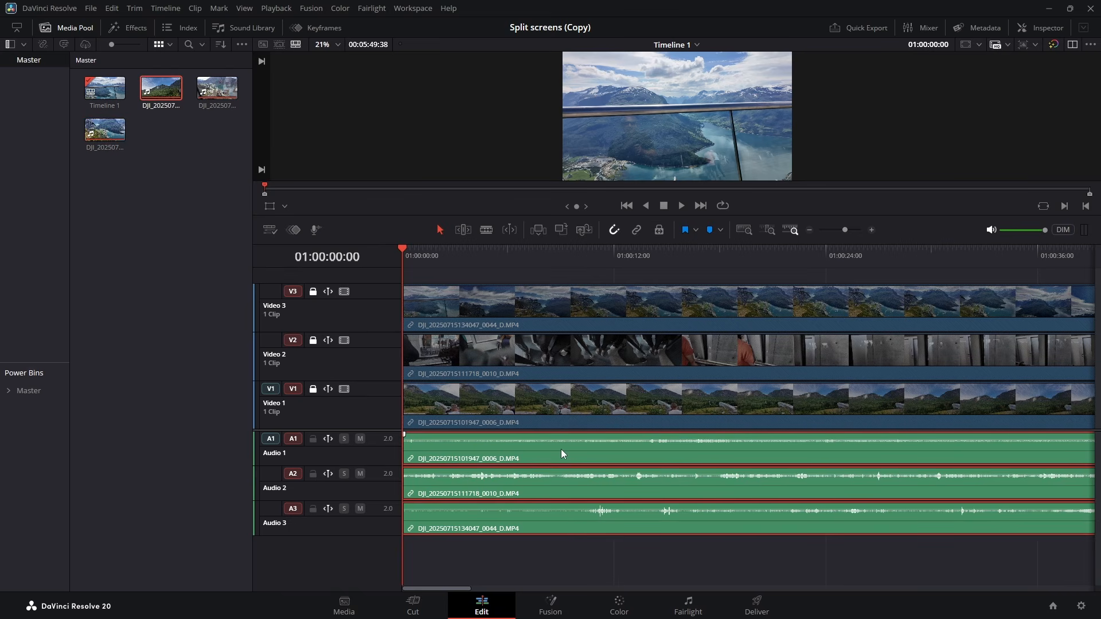
pyautogui.rightClick(561, 450)
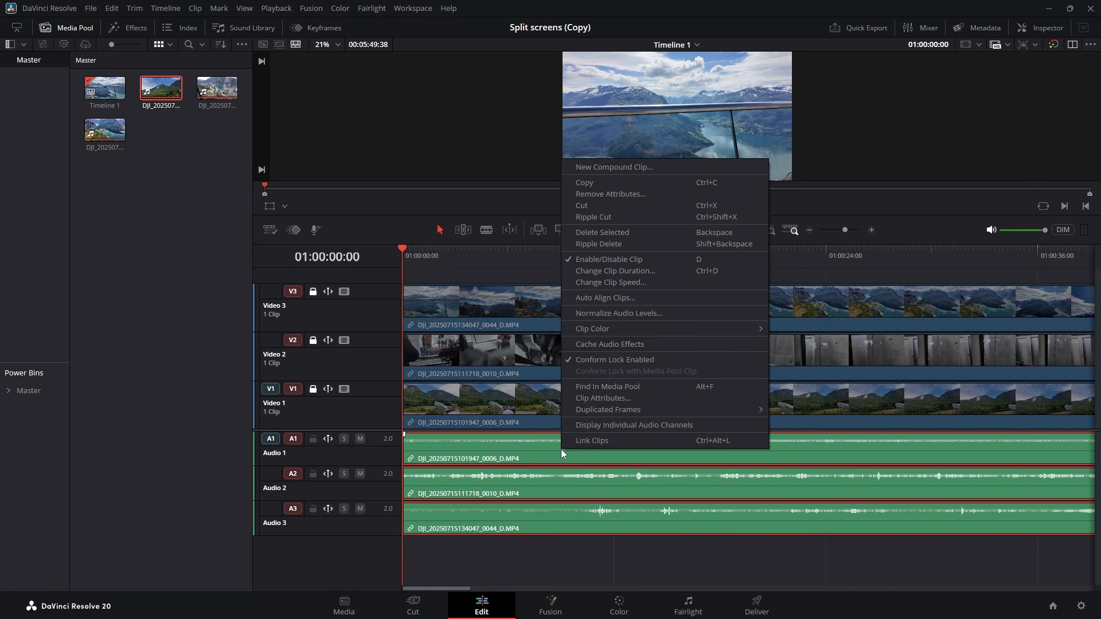
pyautogui.click(596, 232)
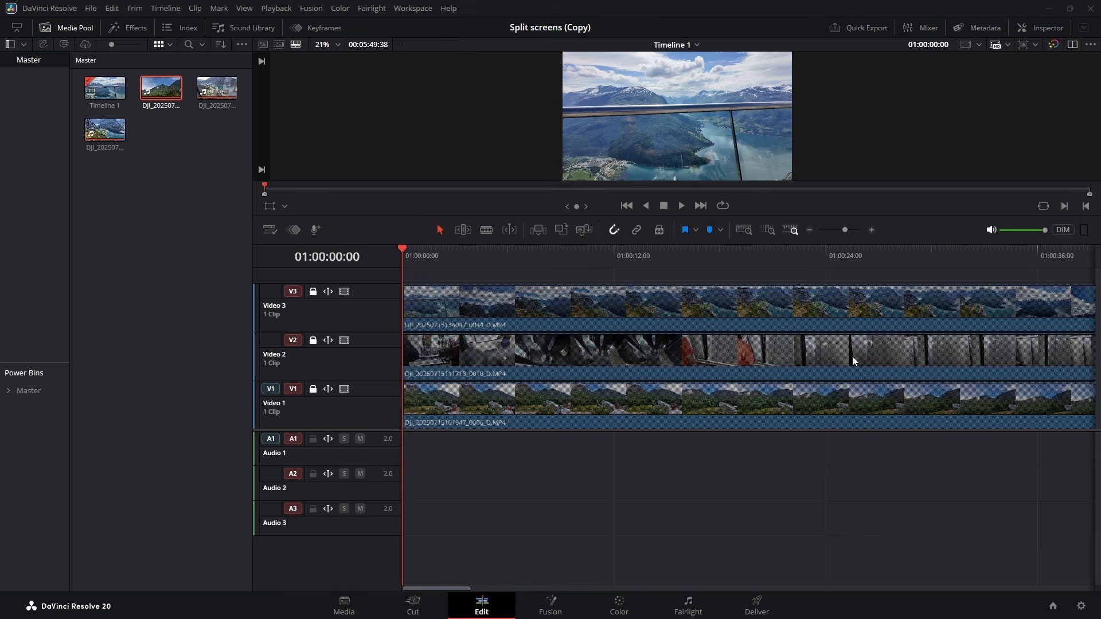
# - Unlock Video 1, disable Video 3 and Video 2, and save the project
pyautogui.click(313, 389)
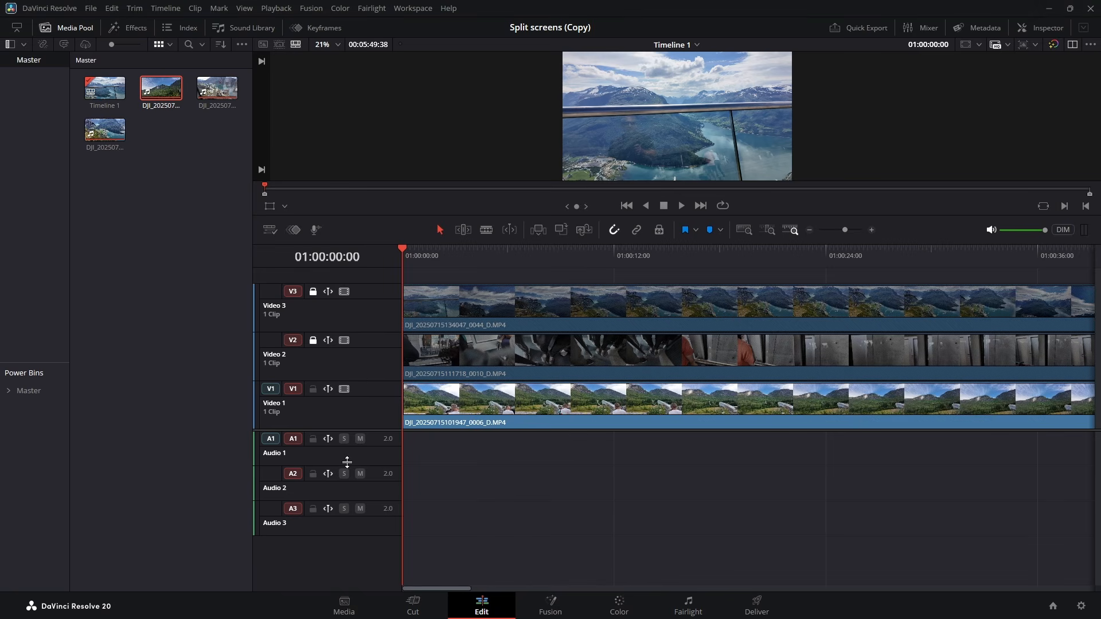
pyautogui.click(344, 291)
pyautogui.click(343, 340)
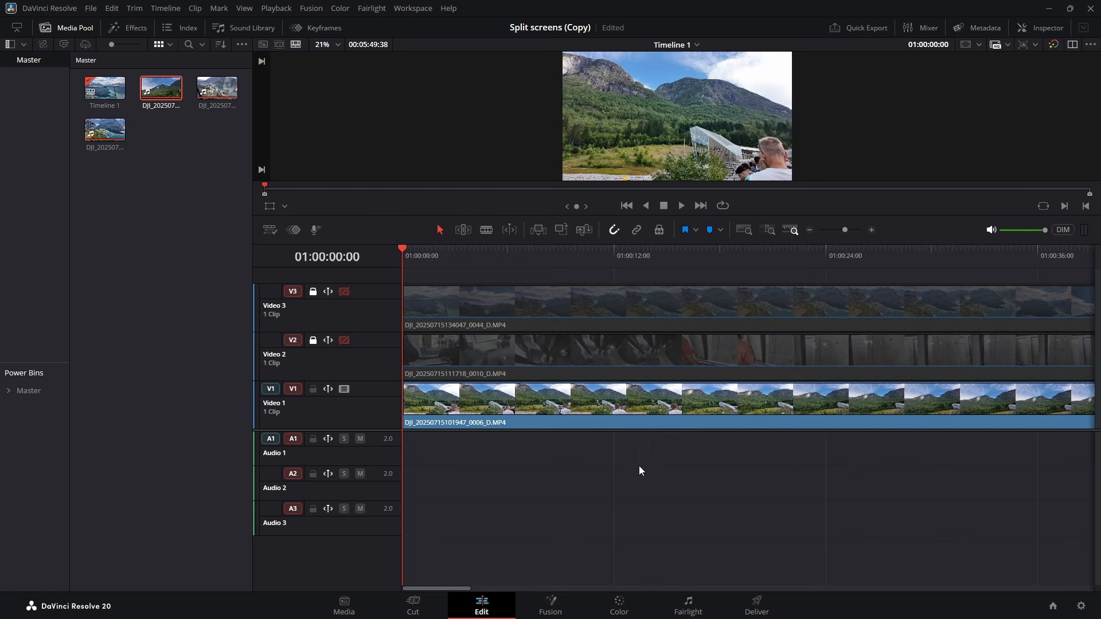
pyautogui.hotkey('ctrl', 's')
# - Re-enable Video 2 and Video 3, save the project, and disable both tracks again
pyautogui.click(344, 340)
pyautogui.click(343, 293)
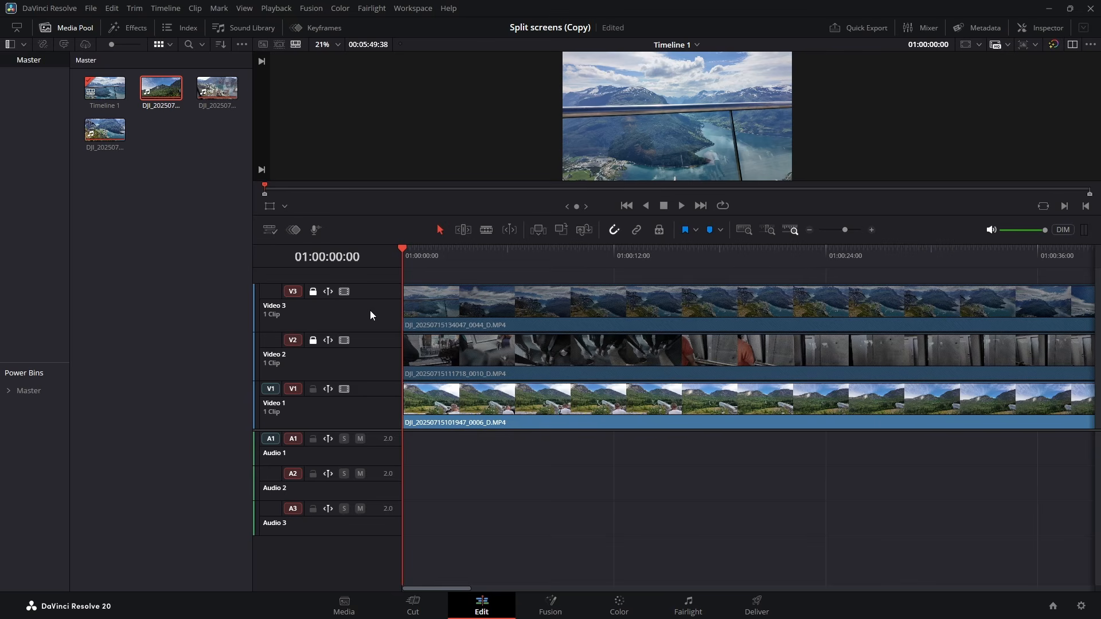
pyautogui.hotkey('ctrl', 's')
pyautogui.click(344, 293)
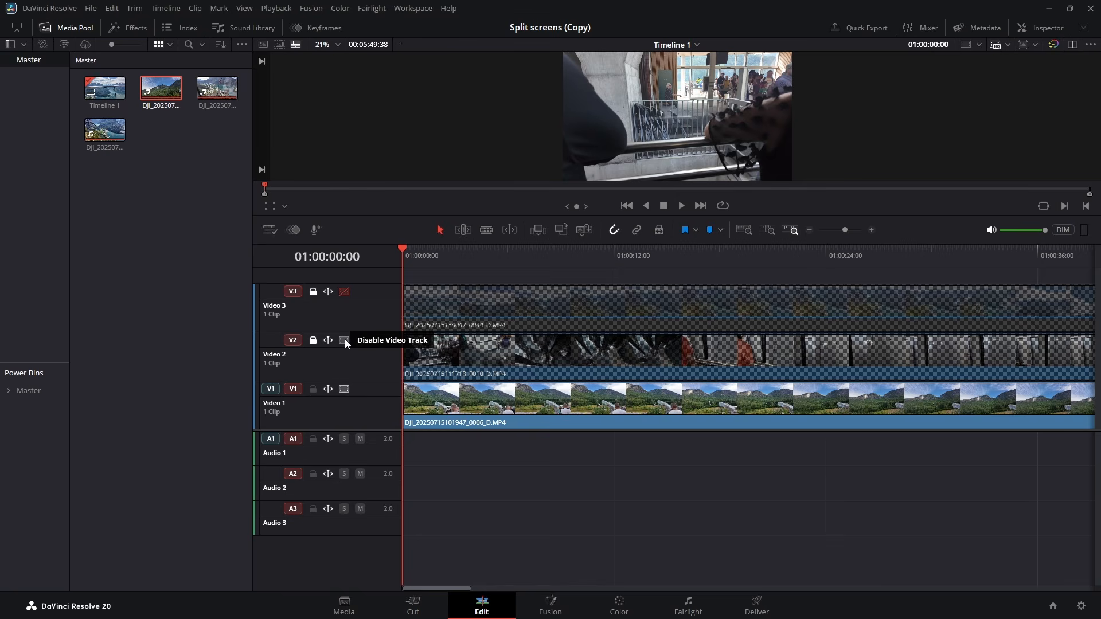
pyautogui.click(345, 340)
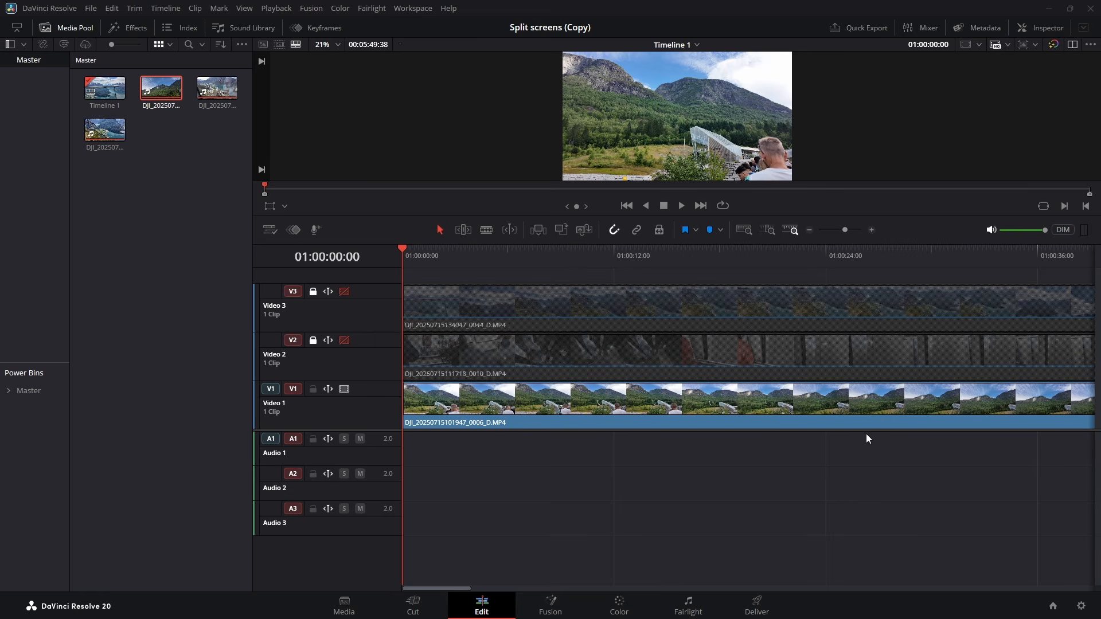
# - Play the Video 1 clip while enlarging the viewer and giving the video tracks more room in the timeline
pyautogui.click(682, 205)
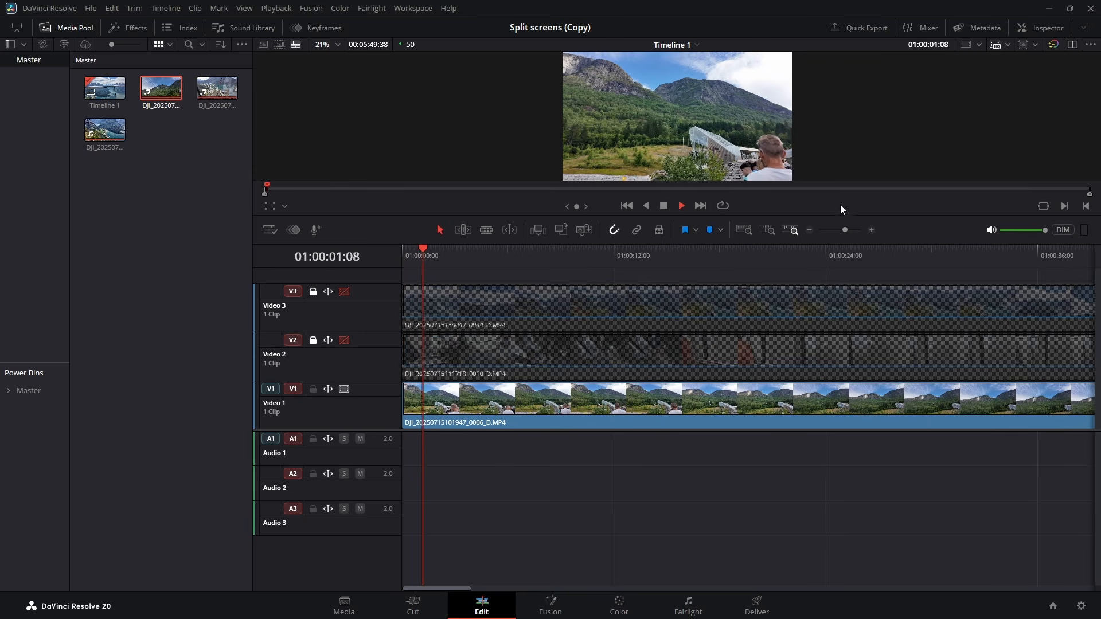
pyautogui.moveTo(863, 216); pyautogui.dragTo(866, 270)
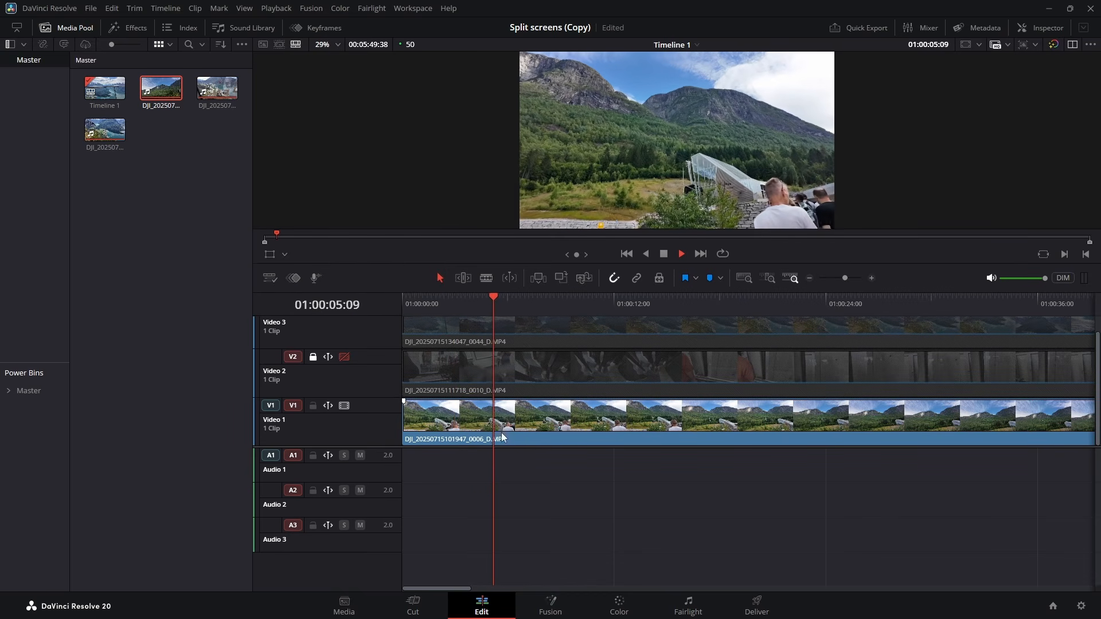
pyautogui.moveTo(356, 448); pyautogui.dragTo(342, 549)
pyautogui.moveTo(896, 263); pyautogui.dragTo(893, 331)
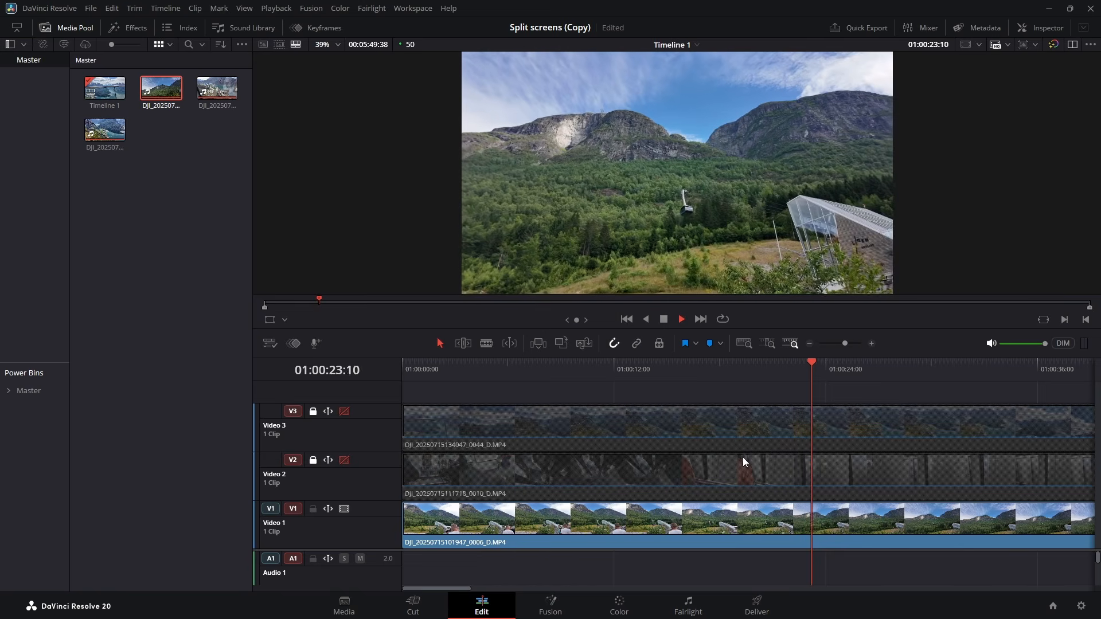
# - Split the Video 1 clip at 01:00:08:02, delete the part before the cut with its gap closed, and save the project
pyautogui.moveTo(845, 361); pyautogui.dragTo(544, 342)
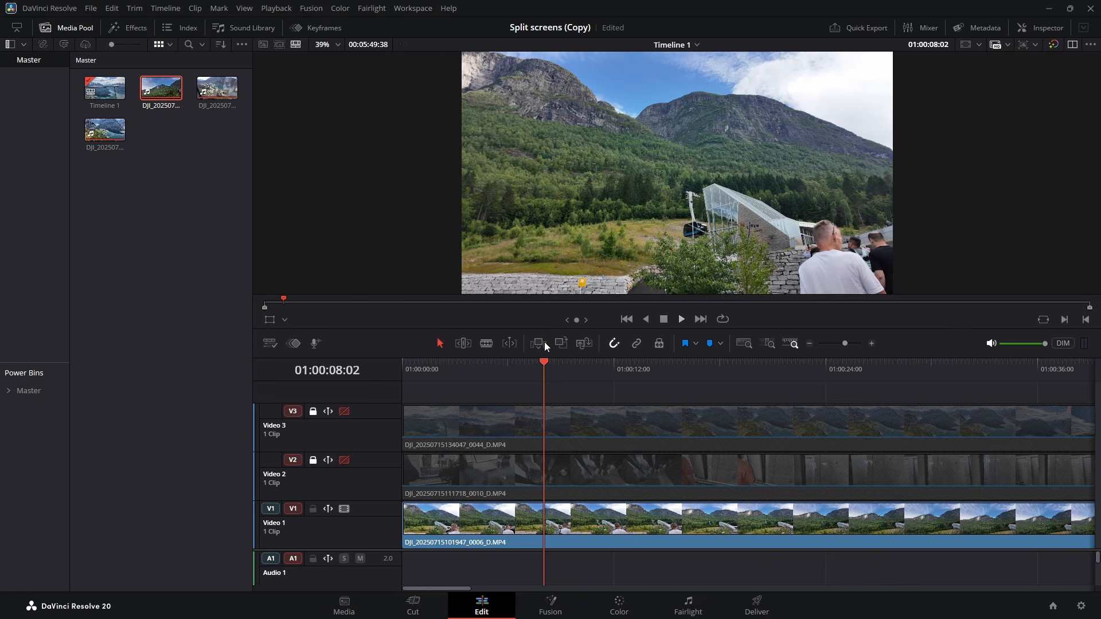
pyautogui.hotkey('ctrl', 'b')
pyautogui.press('space')
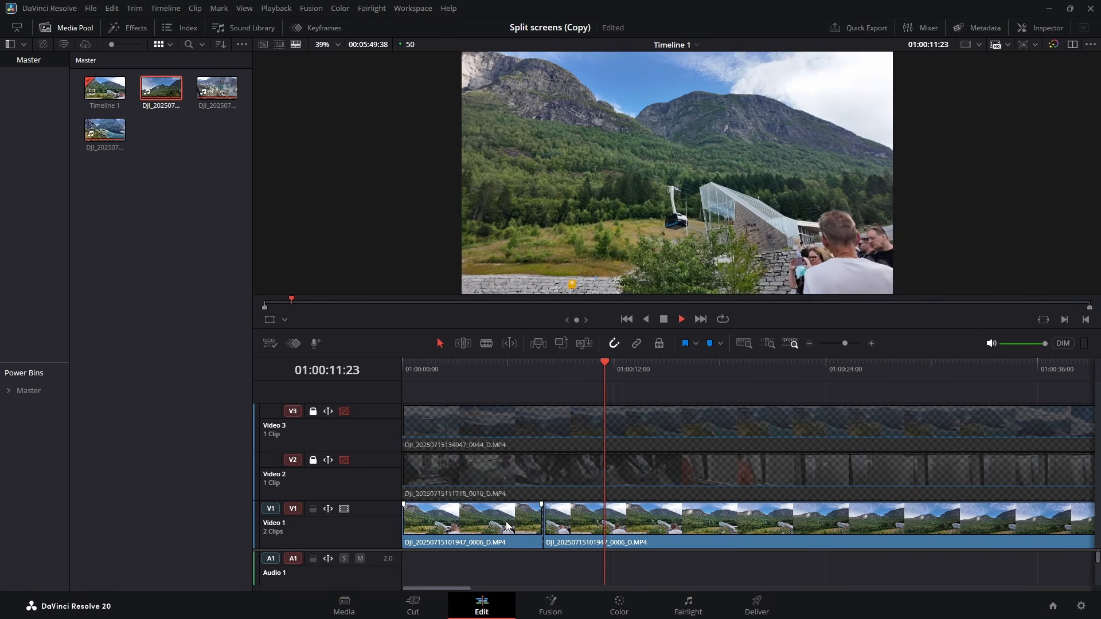
pyautogui.press('space')
pyautogui.hotkey('ctrl', 's')
pyautogui.moveTo(612, 362); pyautogui.dragTo(544, 373)
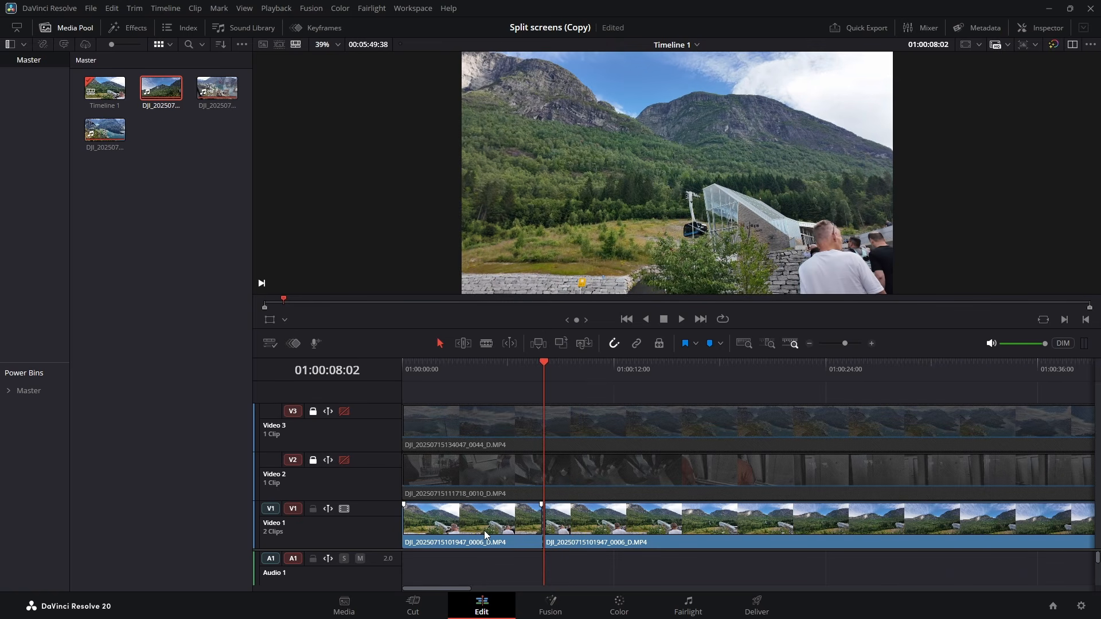
pyautogui.click(484, 531)
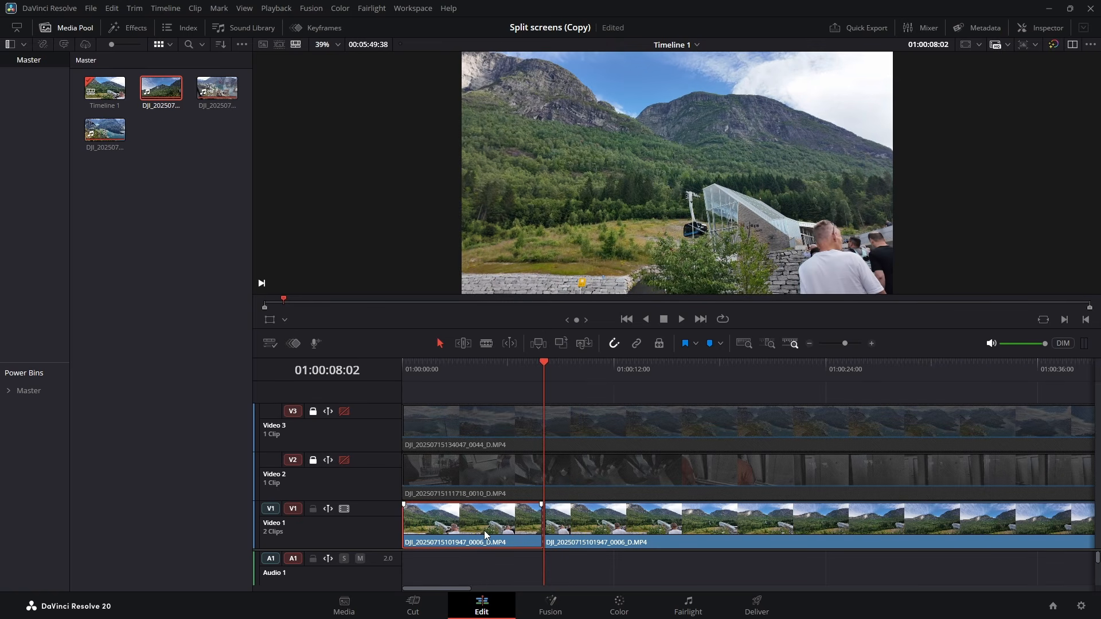
pyautogui.press('Delete')
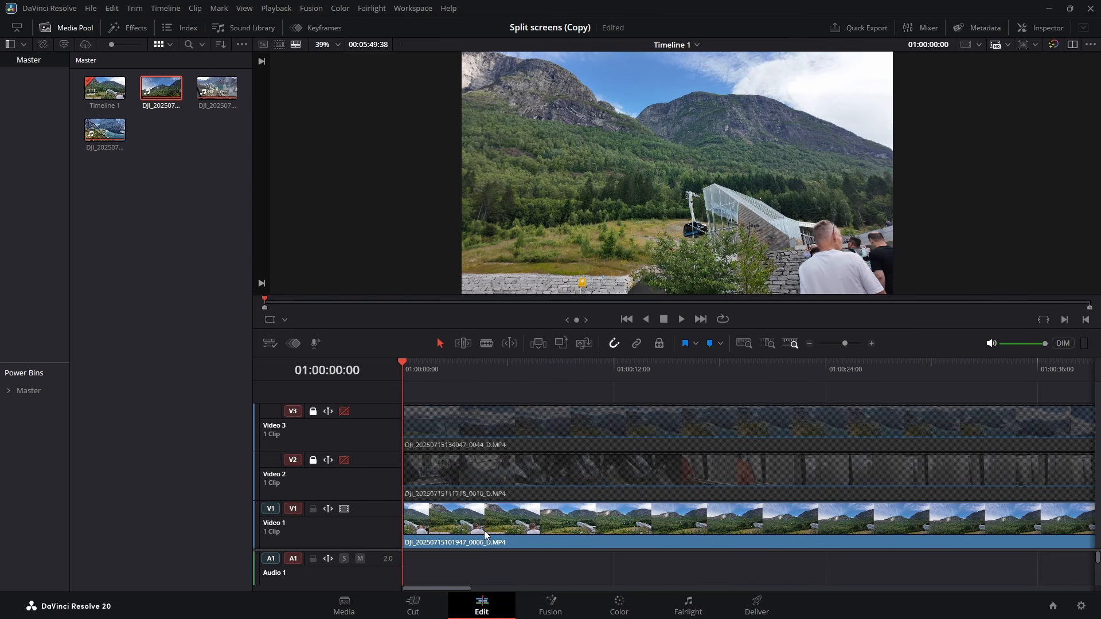
pyautogui.hotkey('ctrl', 's')
# - Play the trimmed Video 1 clip, split it at 01:00:31:42 and delete the part after the cut
pyautogui.press('space')
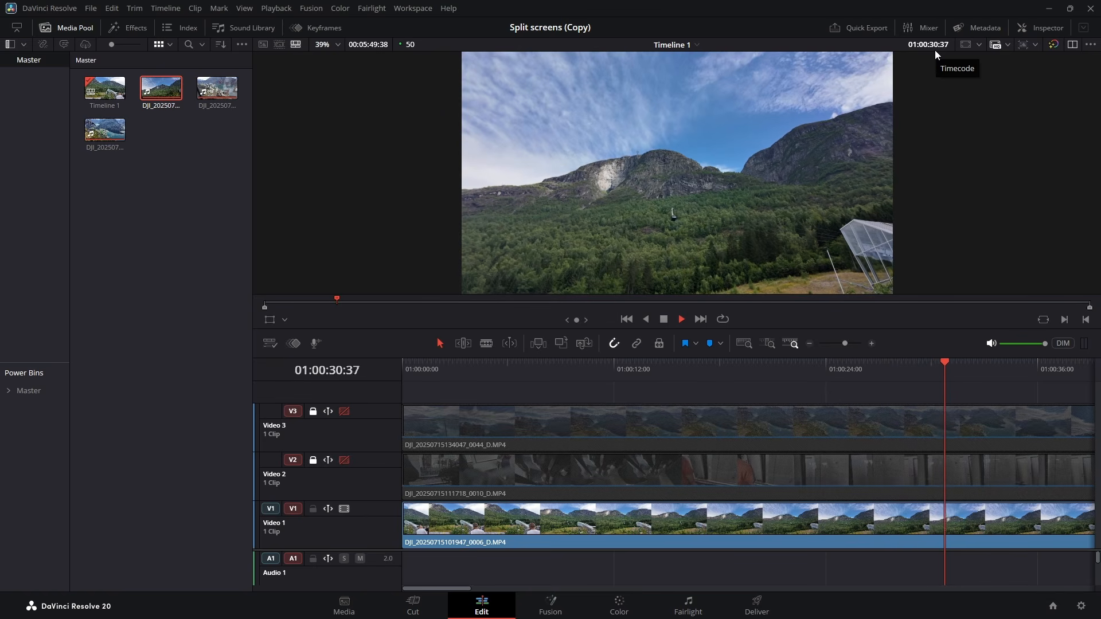
pyautogui.press('space')
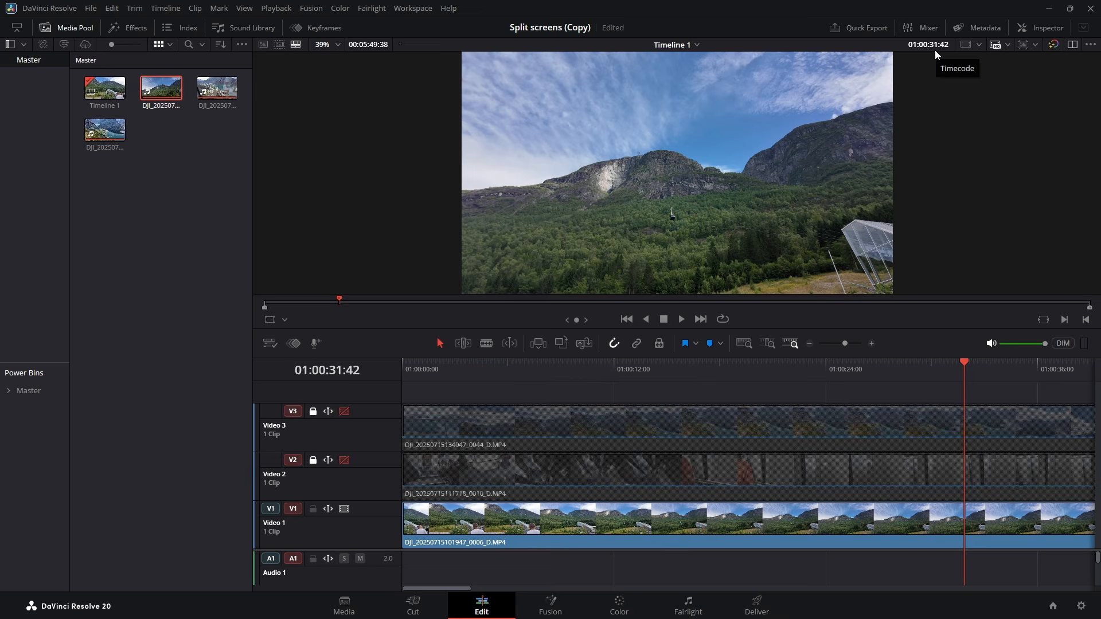
pyautogui.hotkey('ctrl', 'b')
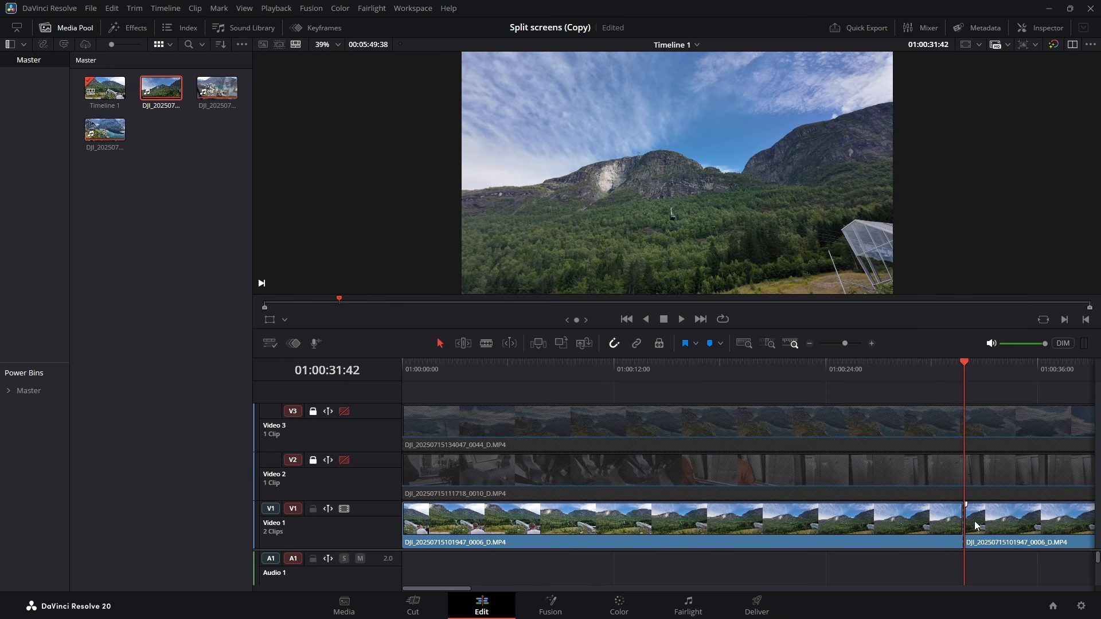
pyautogui.click(1005, 523)
pyautogui.press('Delete')
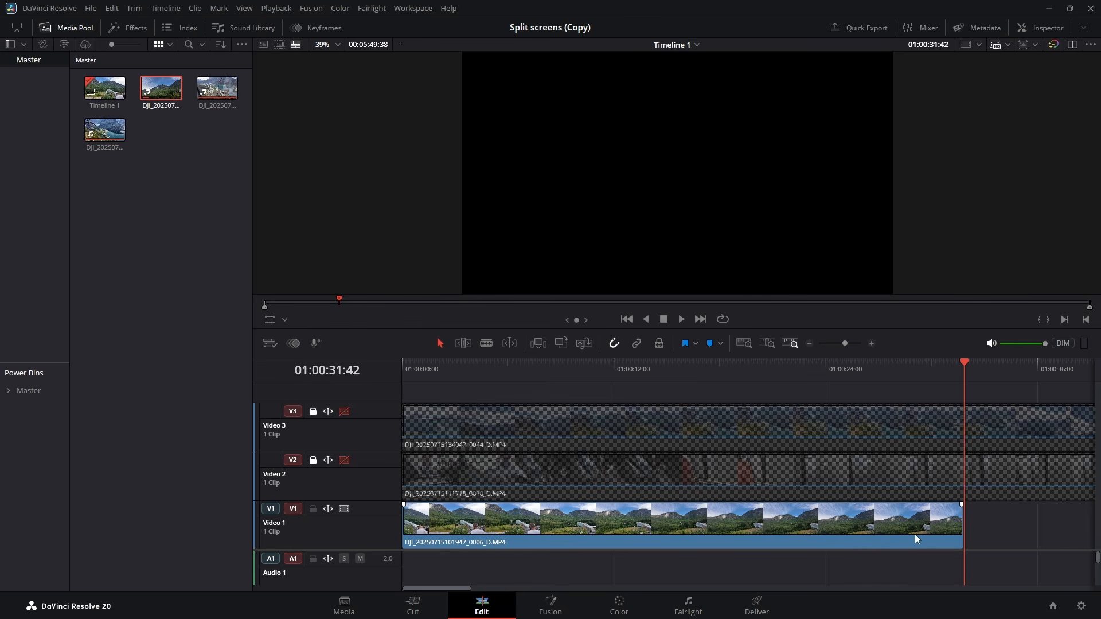
# - Disable and lock Video 1, and enable and unlock Video 2 for editing
pyautogui.click(344, 509)
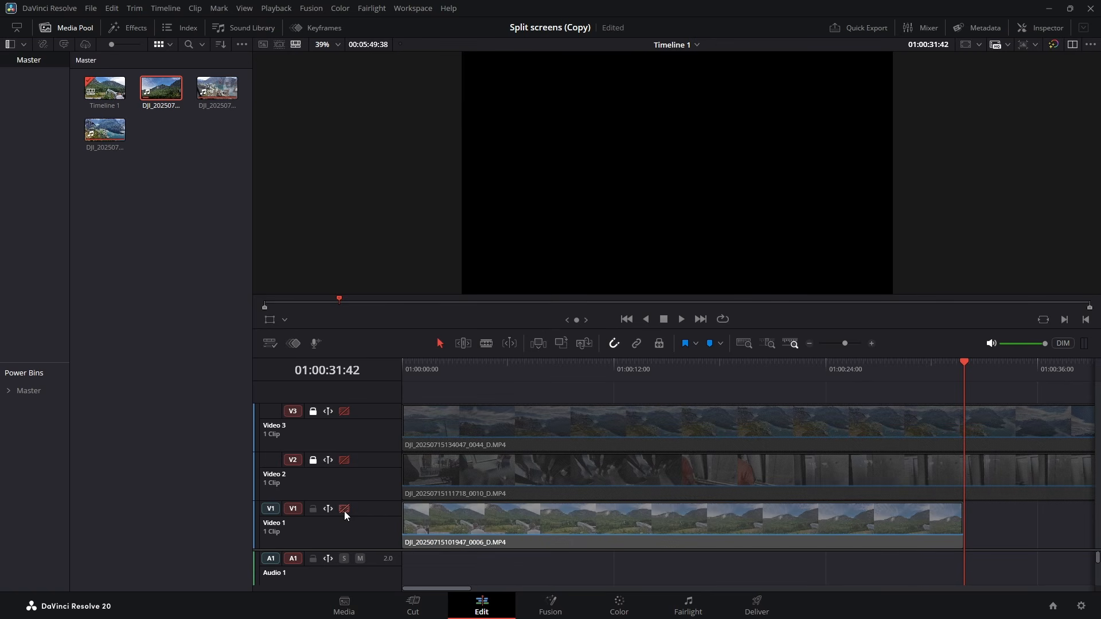
pyautogui.click(344, 461)
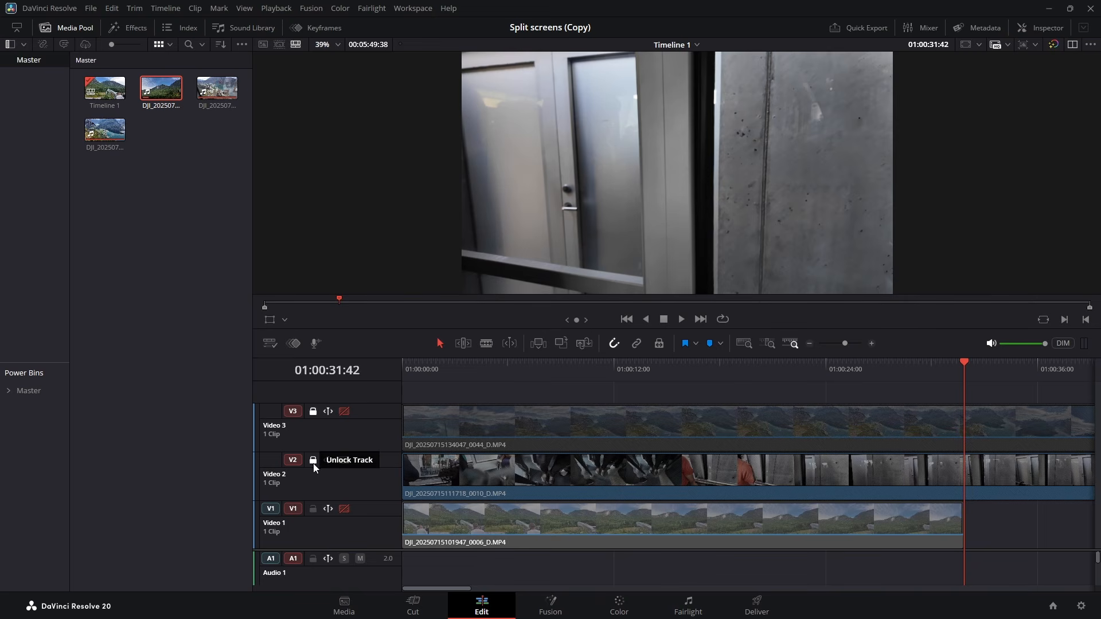
pyautogui.click(313, 509)
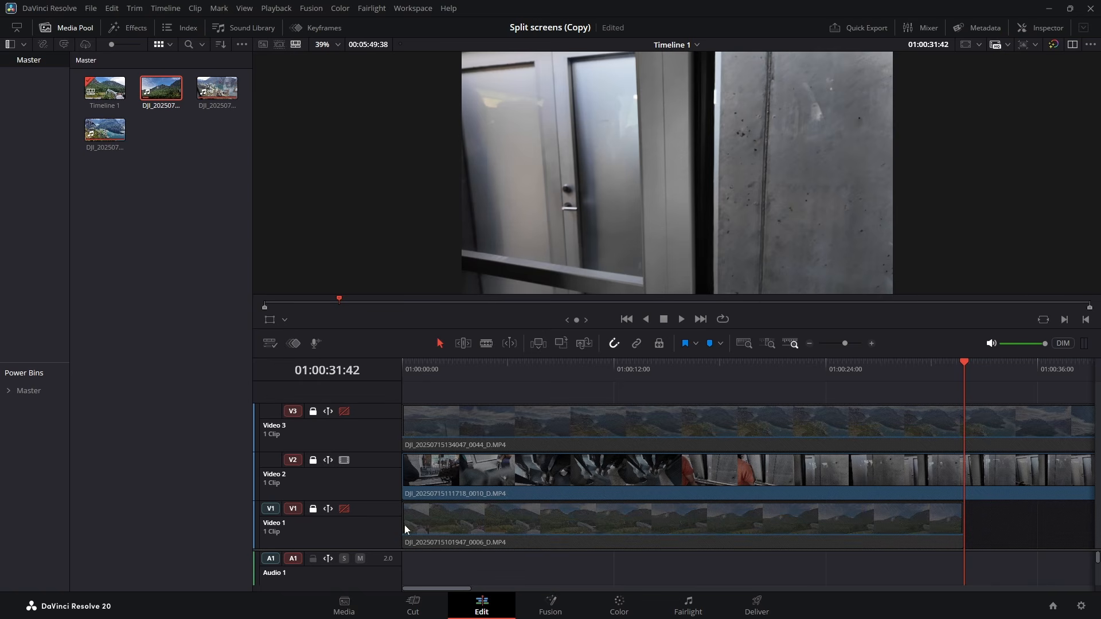
pyautogui.click(314, 460)
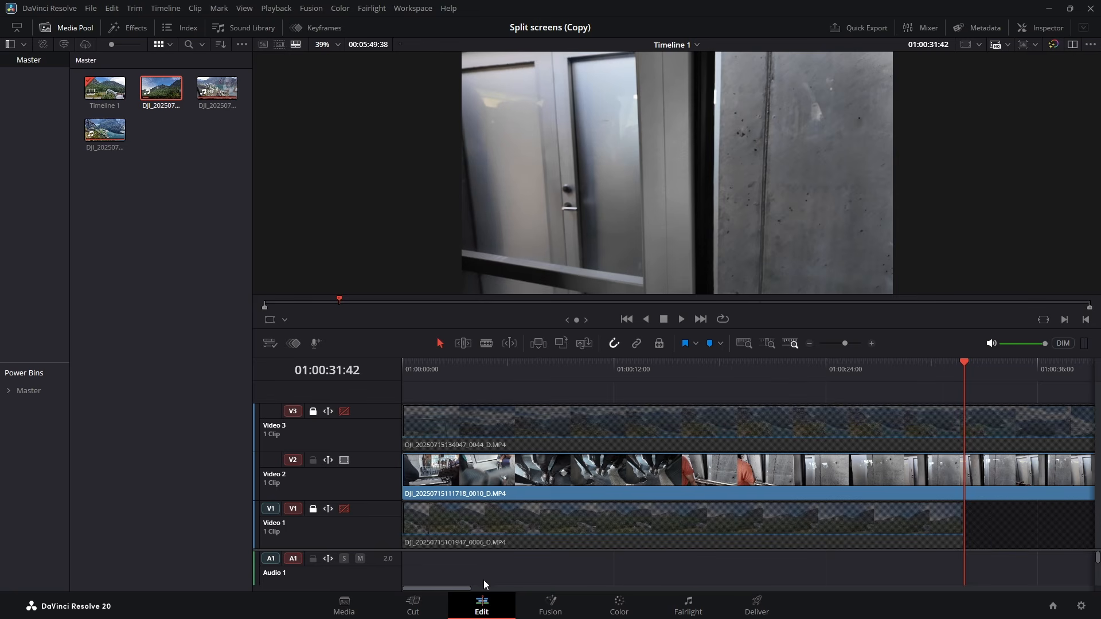
# - Find the cut point in the Video 2 clip and split it at 01:01:10:34
pyautogui.hscroll(10, 483, 583)
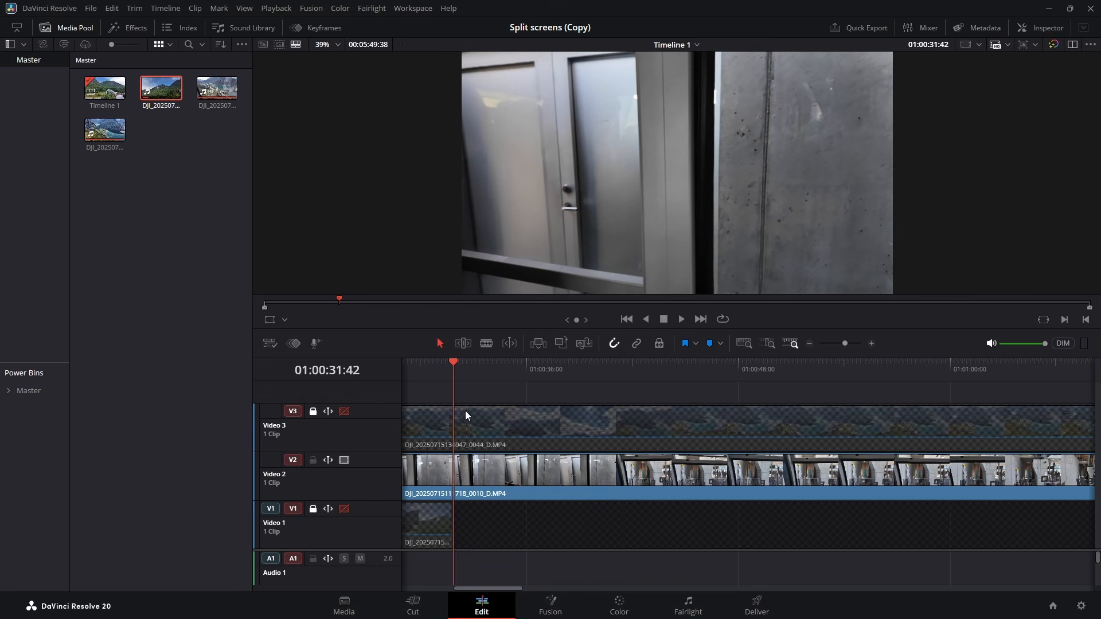
pyautogui.moveTo(456, 363); pyautogui.dragTo(1054, 480)
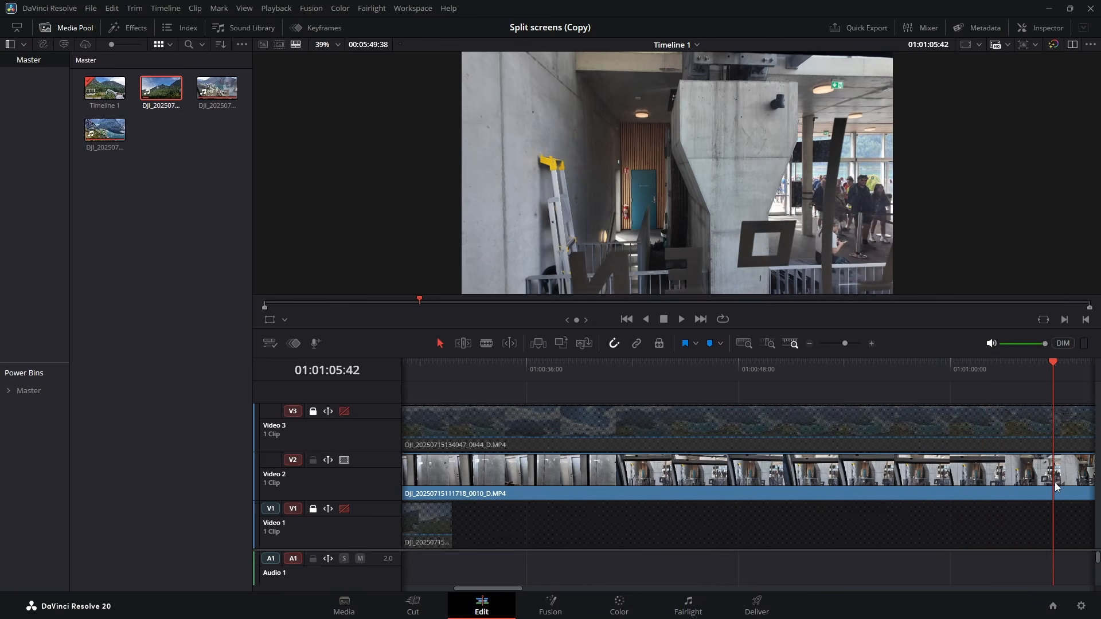
pyautogui.moveTo(481, 588); pyautogui.dragTo(529, 599)
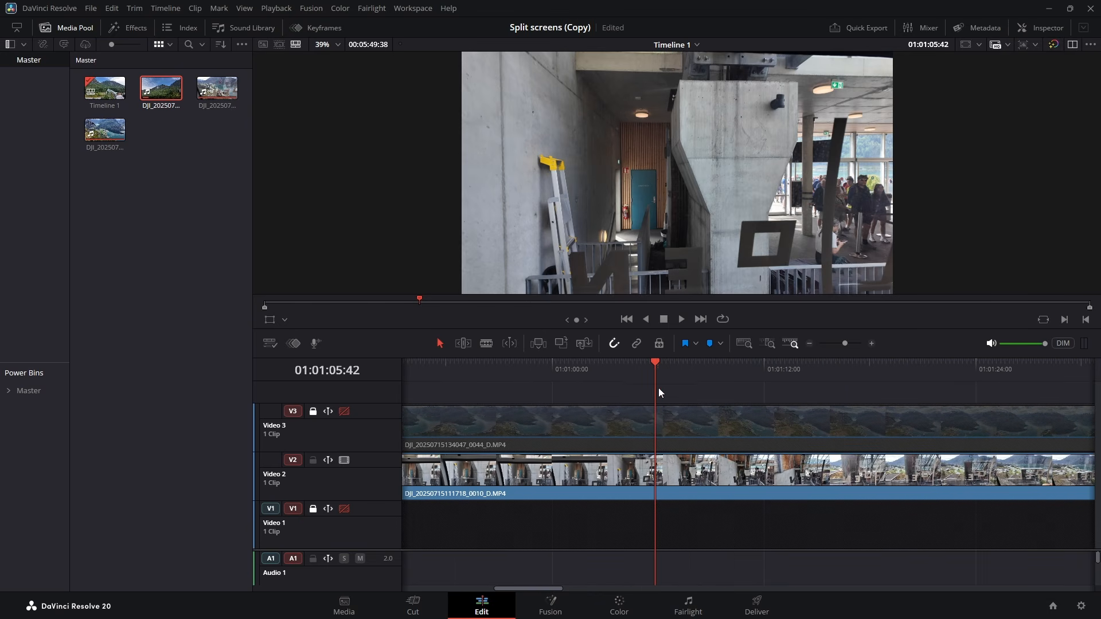
pyautogui.moveTo(654, 363); pyautogui.dragTo(741, 371)
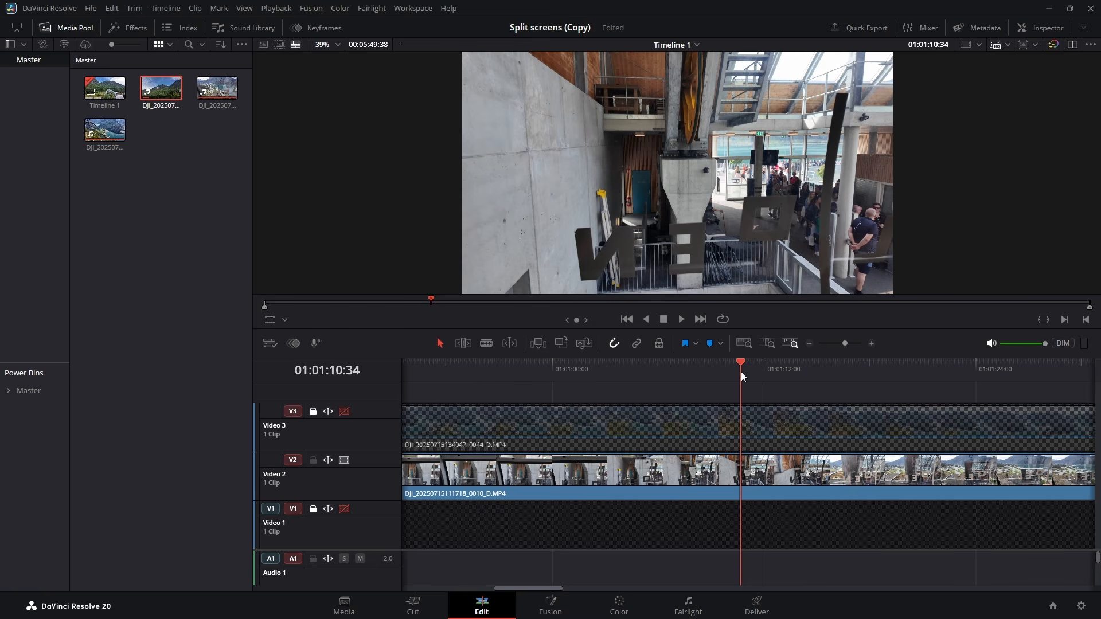
pyautogui.hotkey('ctrl', 'b')
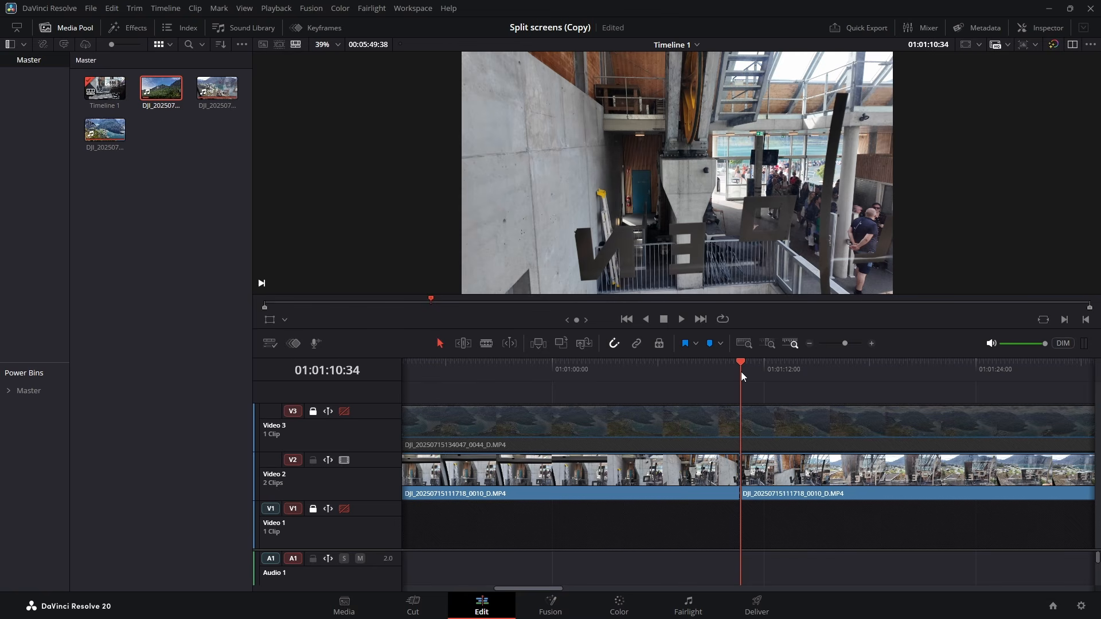
# - Delete the Video 2 part before the cut with its gap closed, and cut off everything after 01:00:31:42
pyautogui.click(651, 471)
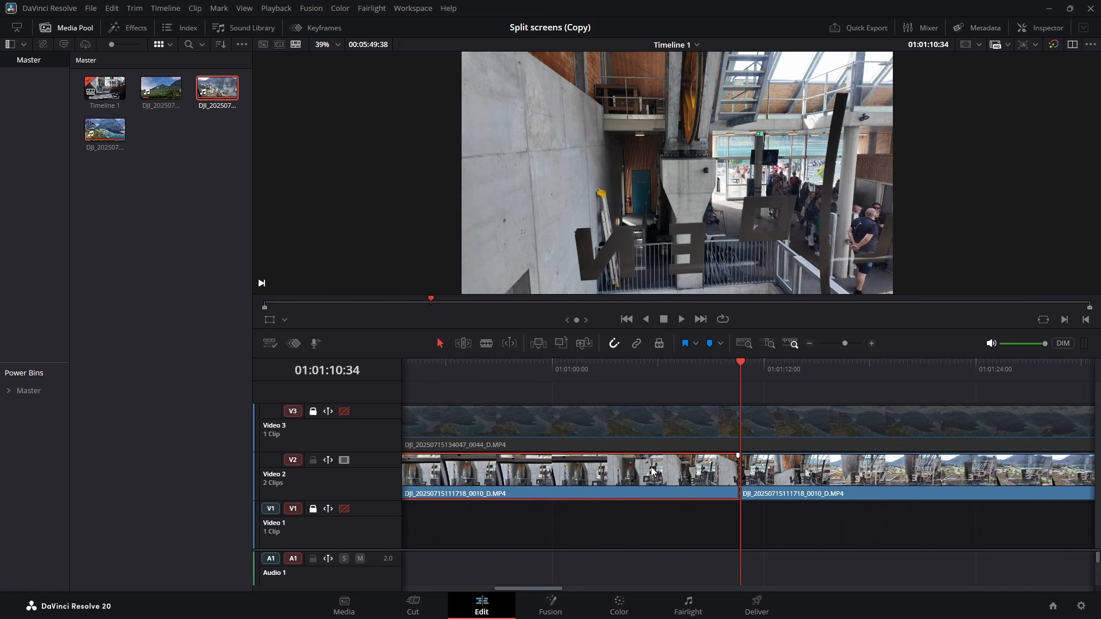
pyautogui.press('Delete')
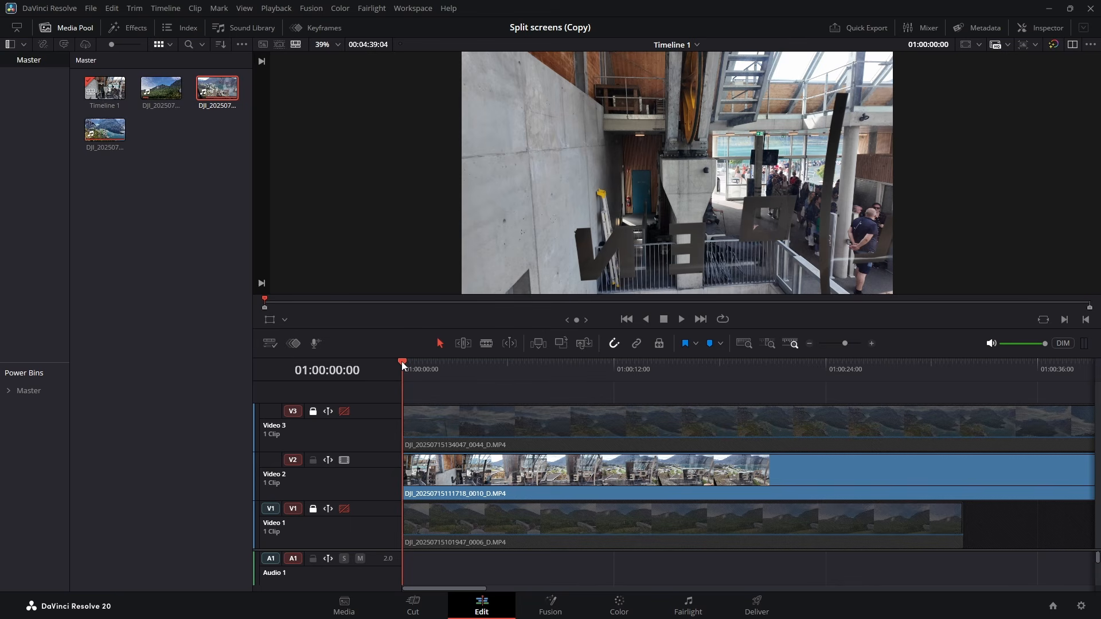
pyautogui.moveTo(404, 362); pyautogui.dragTo(959, 460)
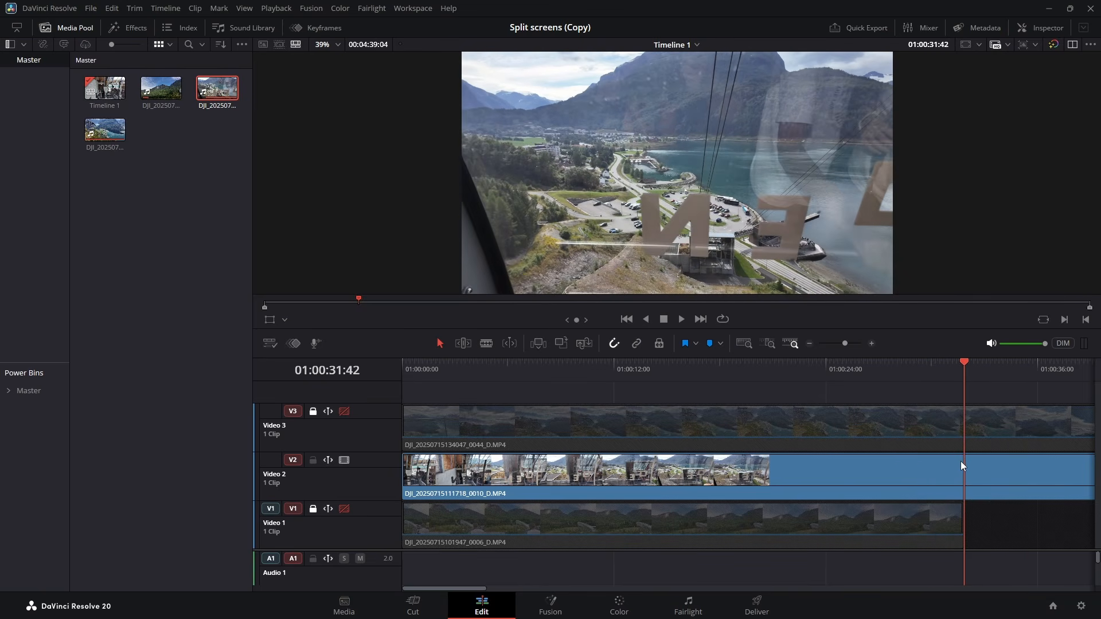
pyautogui.hotkey('ctrl', 'b')
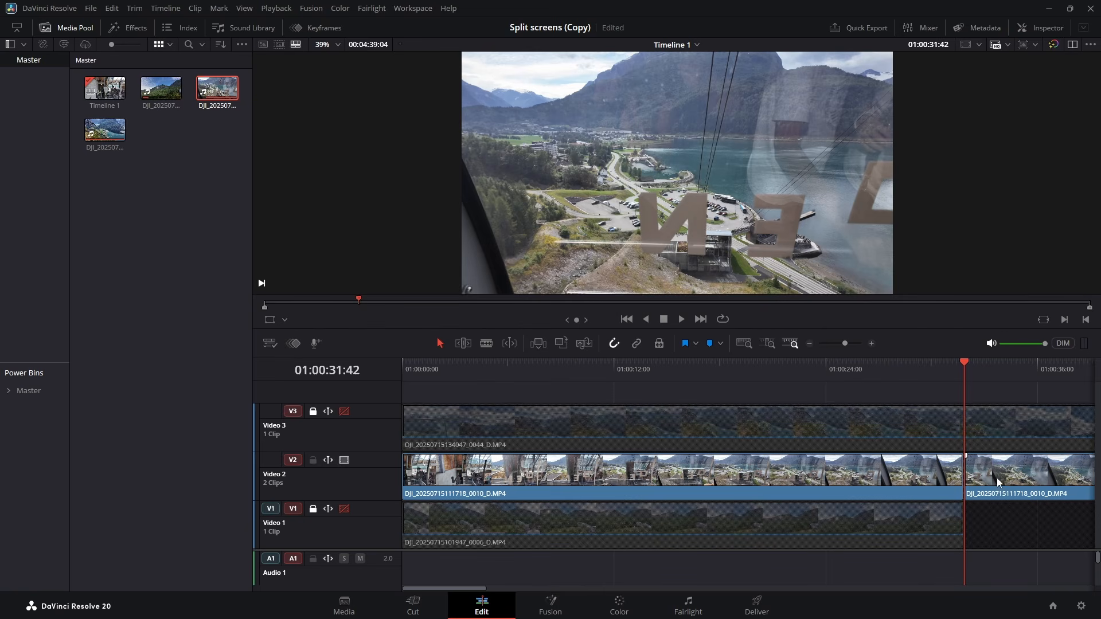
pyautogui.click(1008, 479)
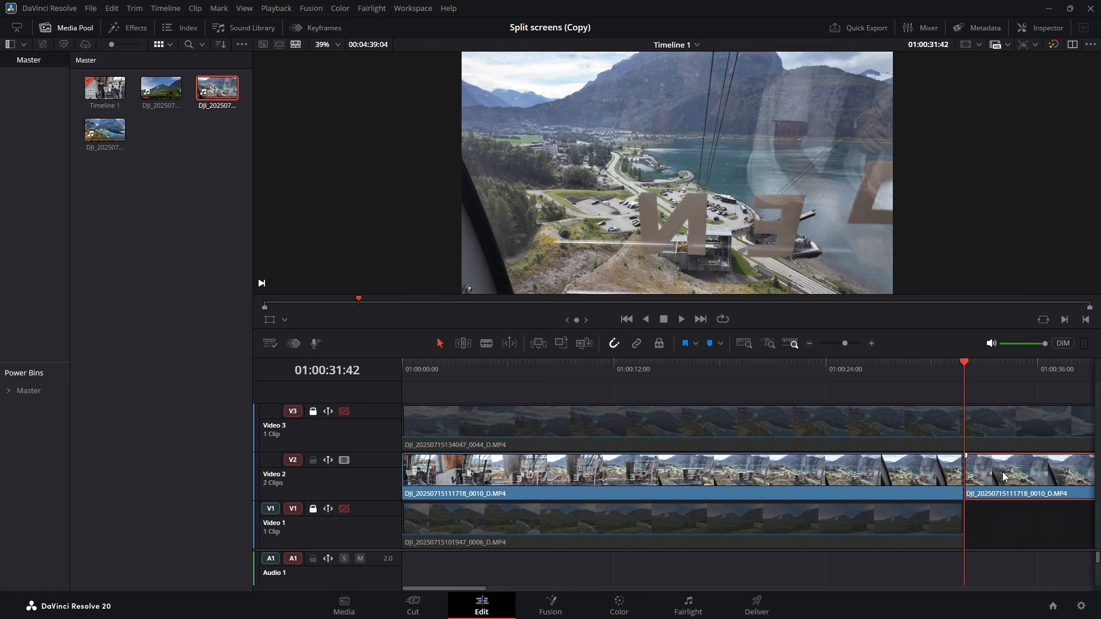
pyautogui.press('Delete')
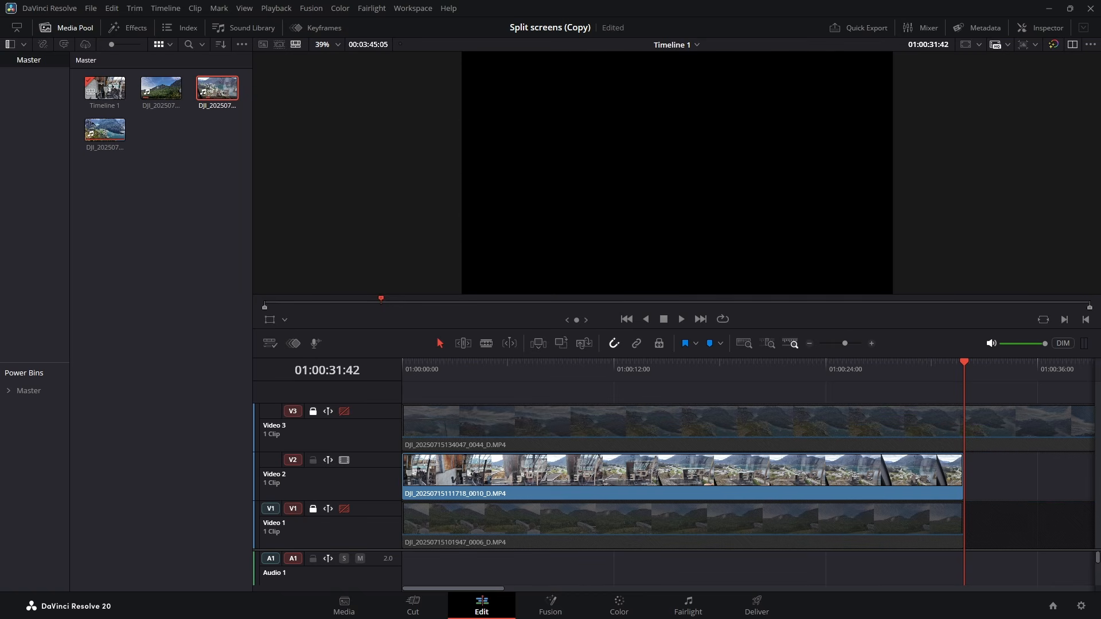
# - Lock and disable Video 2, and unlock and enable Video 3 for editing
pyautogui.click(313, 462)
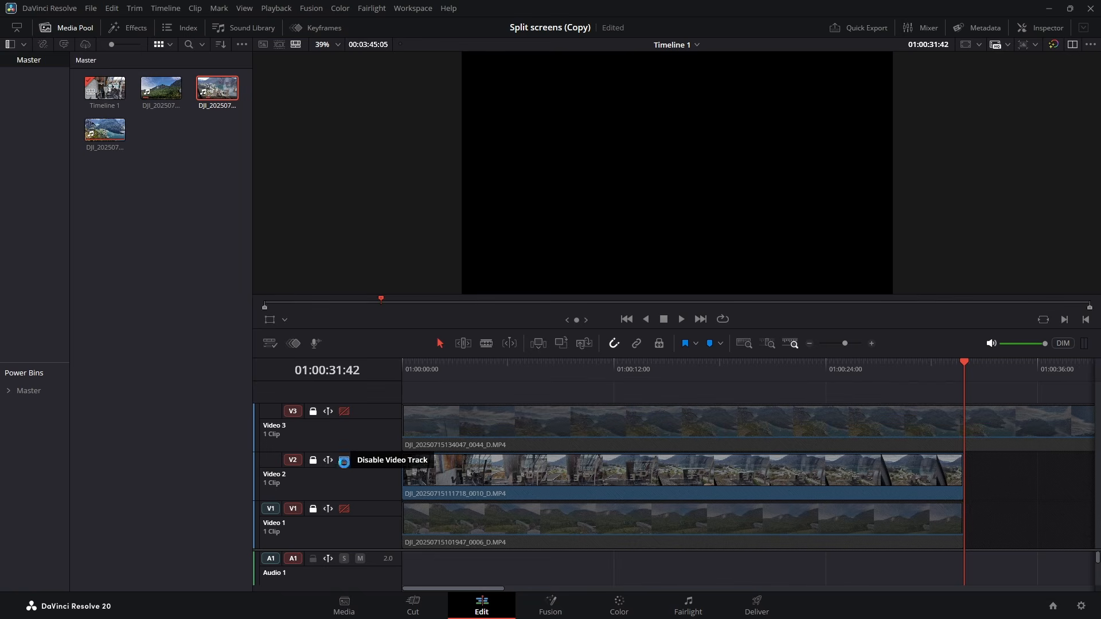
pyautogui.click(344, 462)
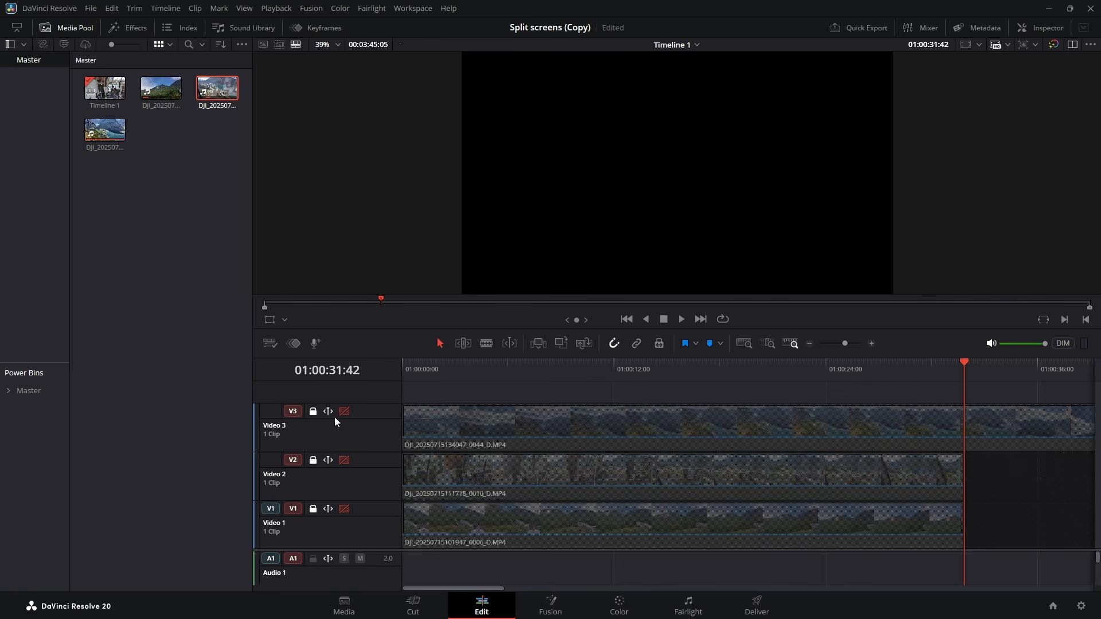
pyautogui.click(313, 412)
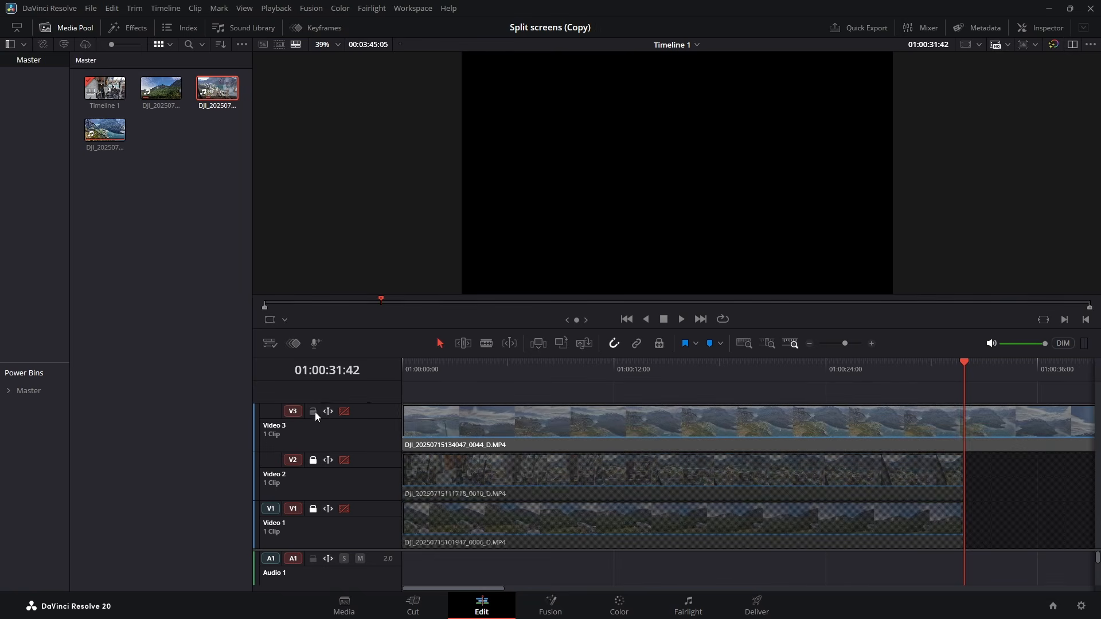
pyautogui.click(345, 412)
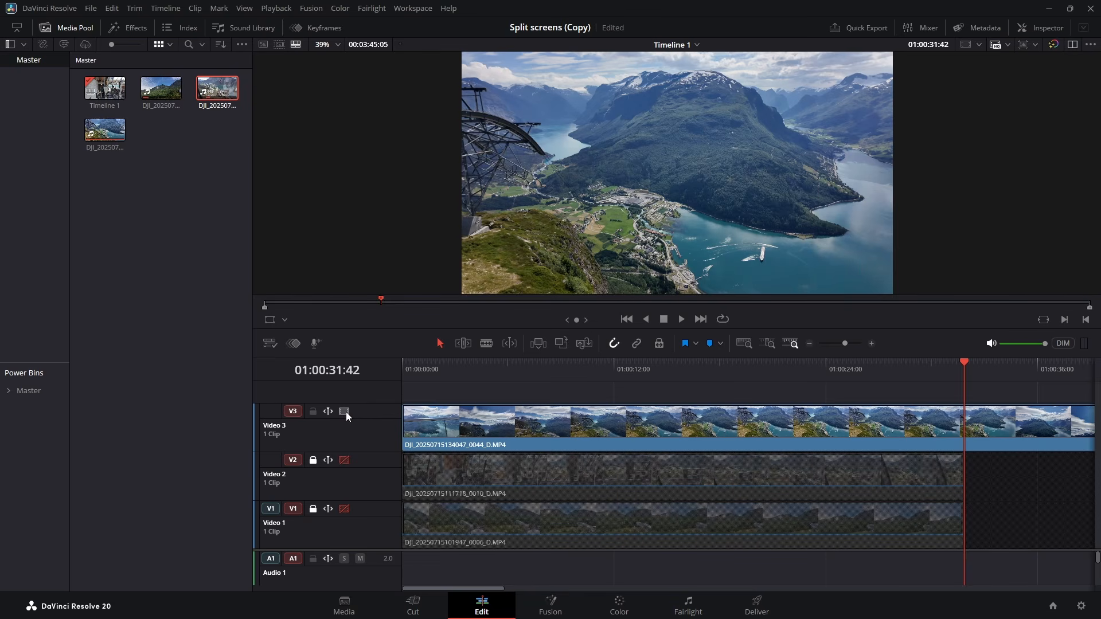
# - Split the Video 3 clip at 01:01:58:21 and delete the part before the cut with its gap closed
pyautogui.moveTo(905, 330); pyautogui.dragTo(907, 345)
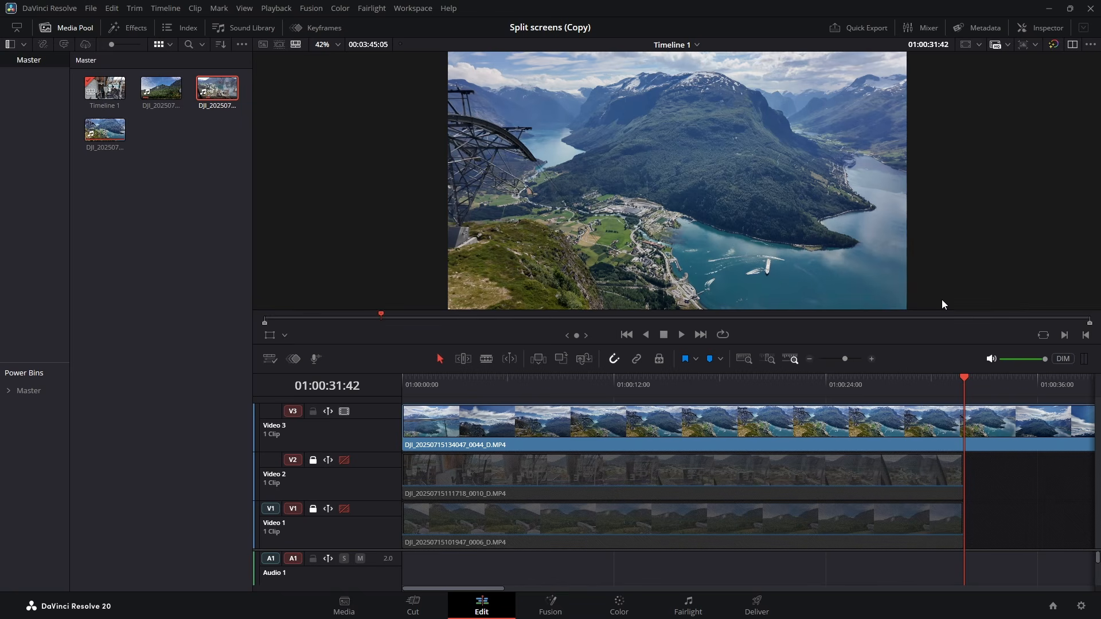
pyautogui.moveTo(416, 382); pyautogui.dragTo(765, 441)
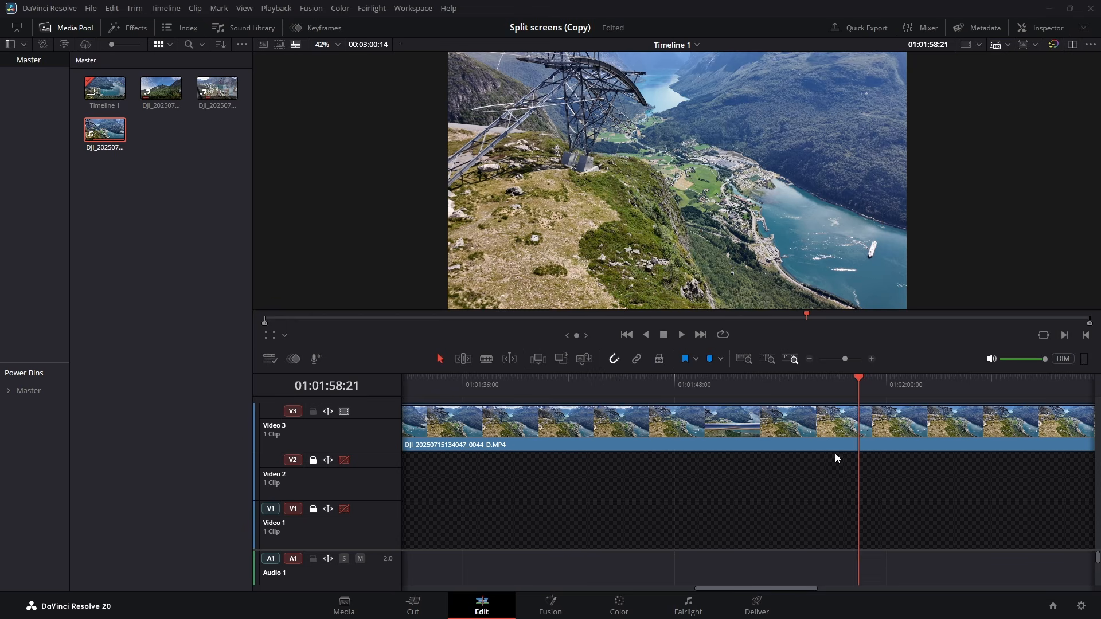
pyautogui.hotkey('ctrl', 'b')
pyautogui.click(802, 428)
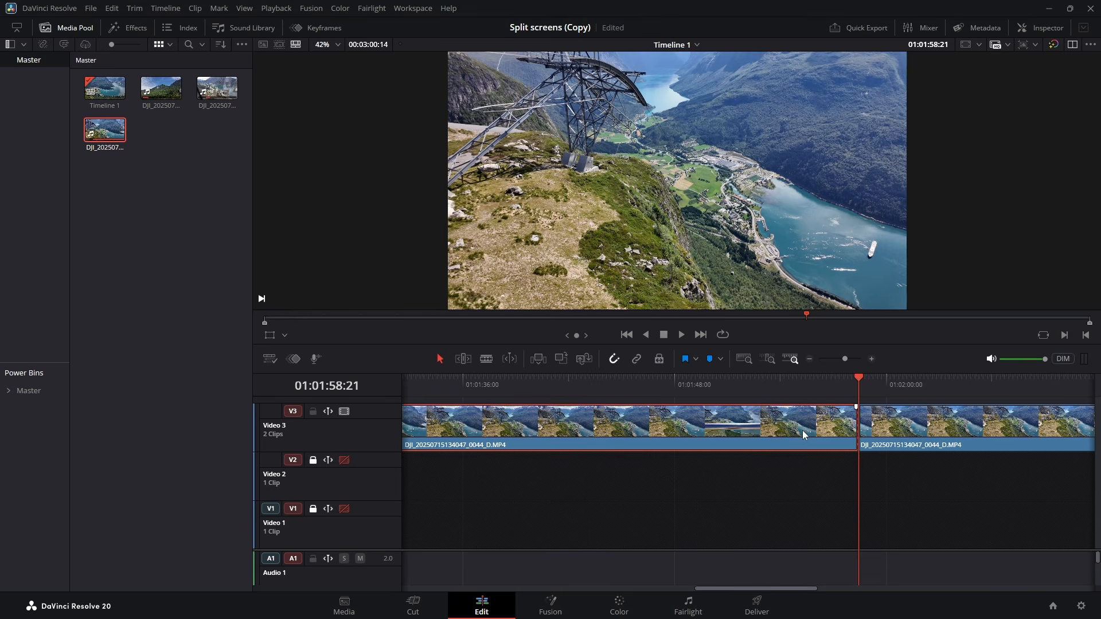
pyautogui.press('Delete')
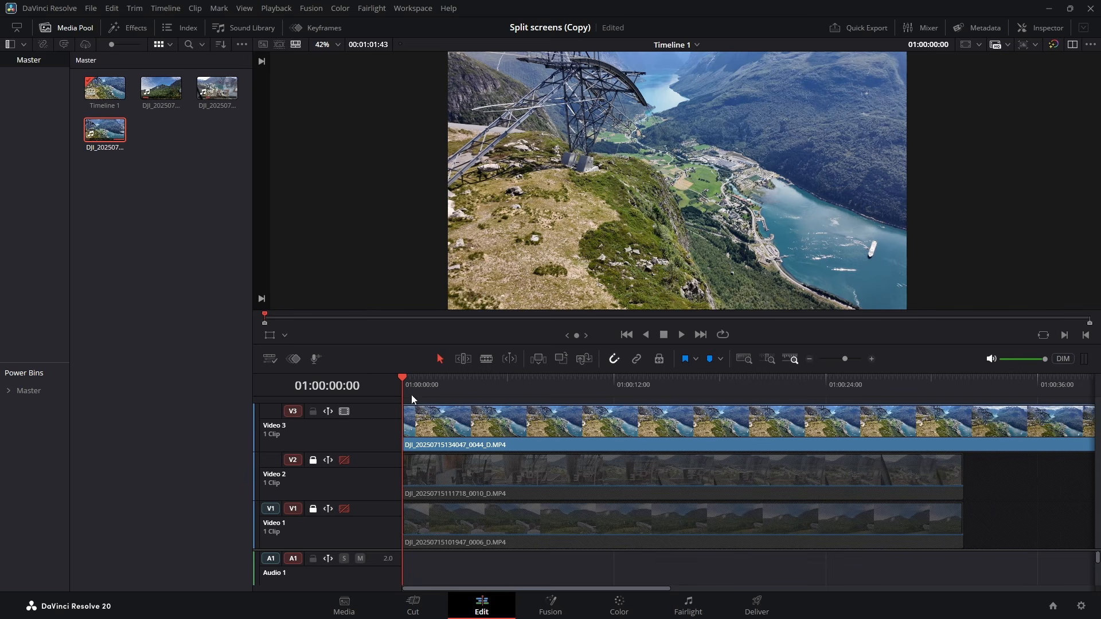
# - Split the Video 3 clip at 01:00:31:42, level with the end of the other clips, and delete the part after it
pyautogui.moveTo(412, 398); pyautogui.dragTo(965, 446)
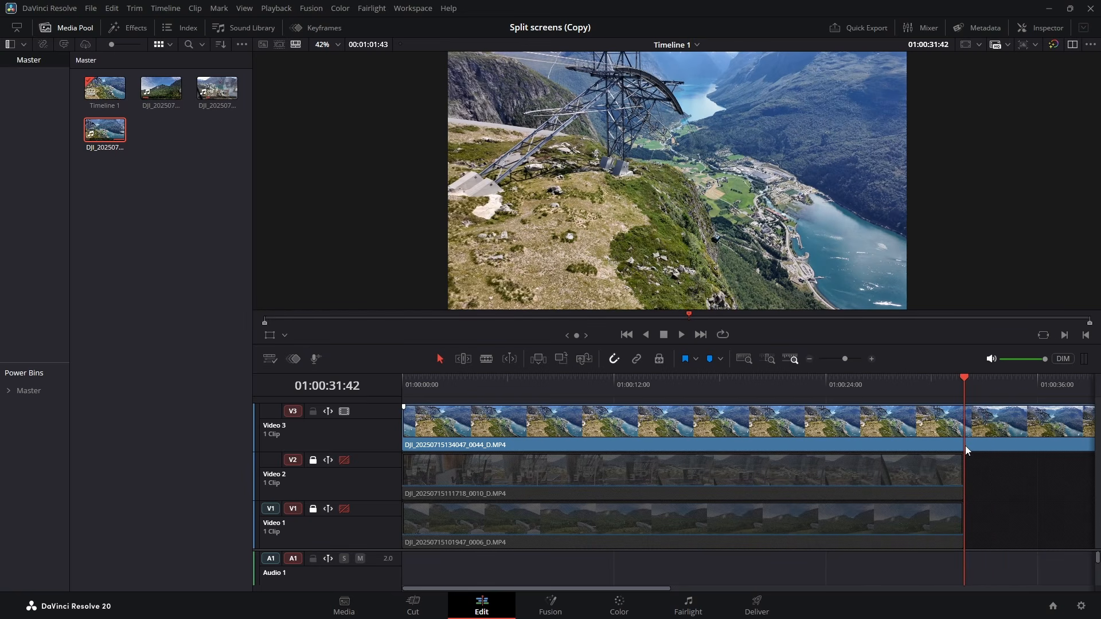
pyautogui.hotkey('ctrl', 'b')
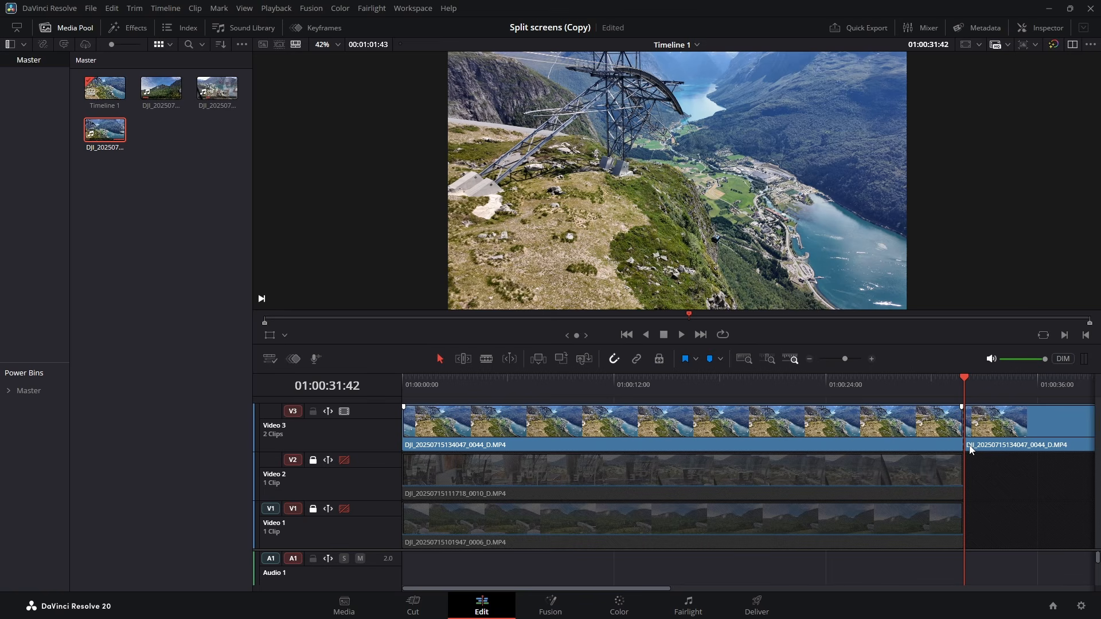
pyautogui.click(995, 431)
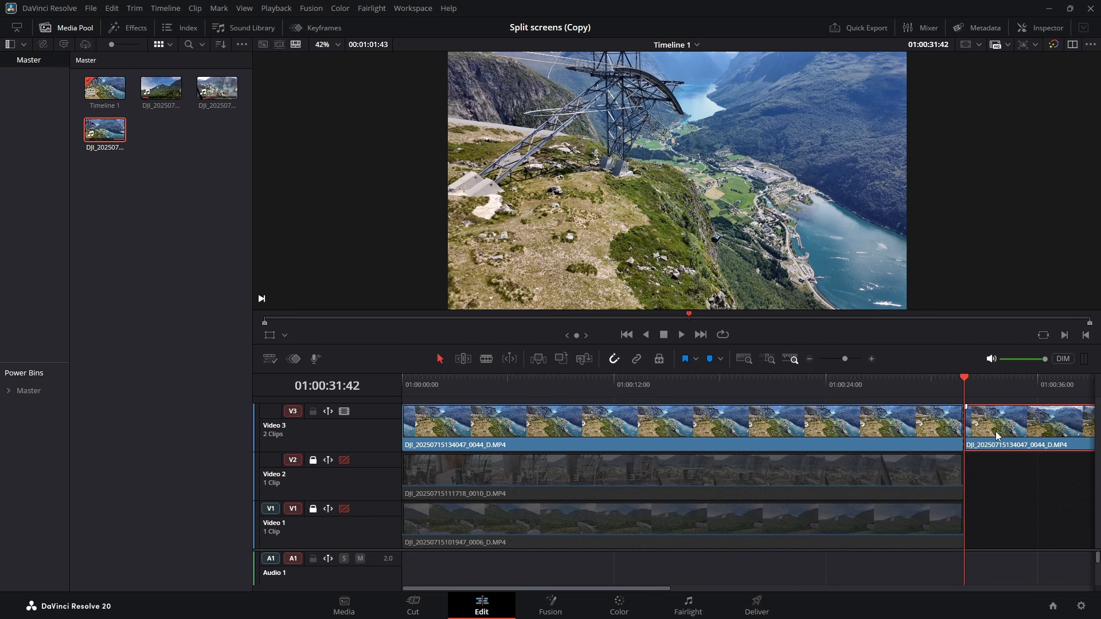
pyautogui.press('Delete')
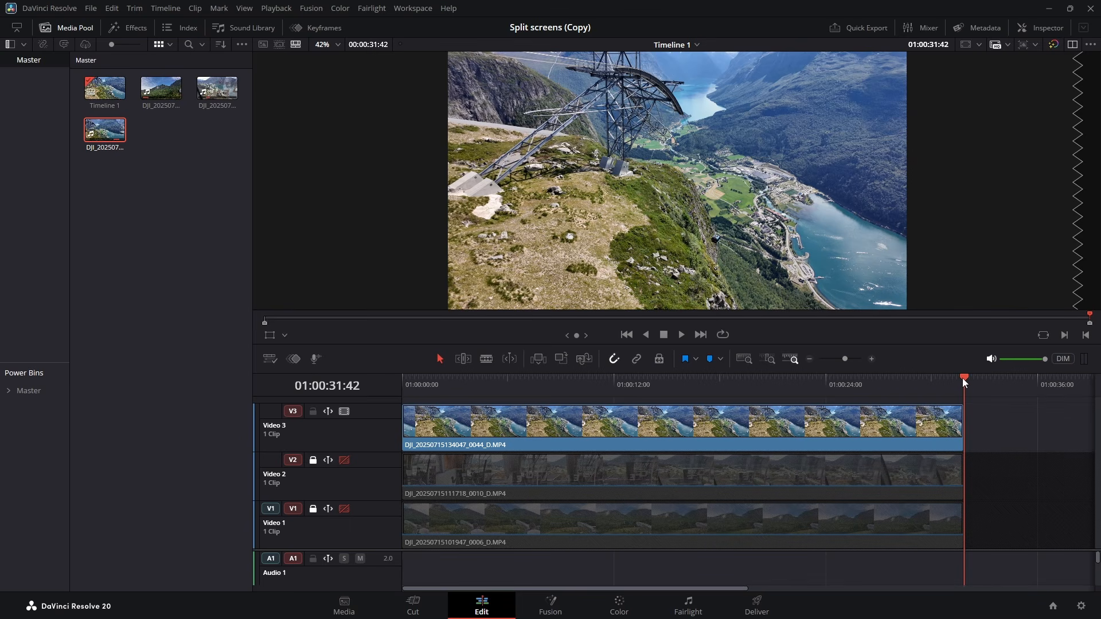
# - Unlock Video 1 and Video 2 and split the clips on all three video tracks at 01:00:30:01
pyautogui.moveTo(960, 377); pyautogui.dragTo(951, 380)
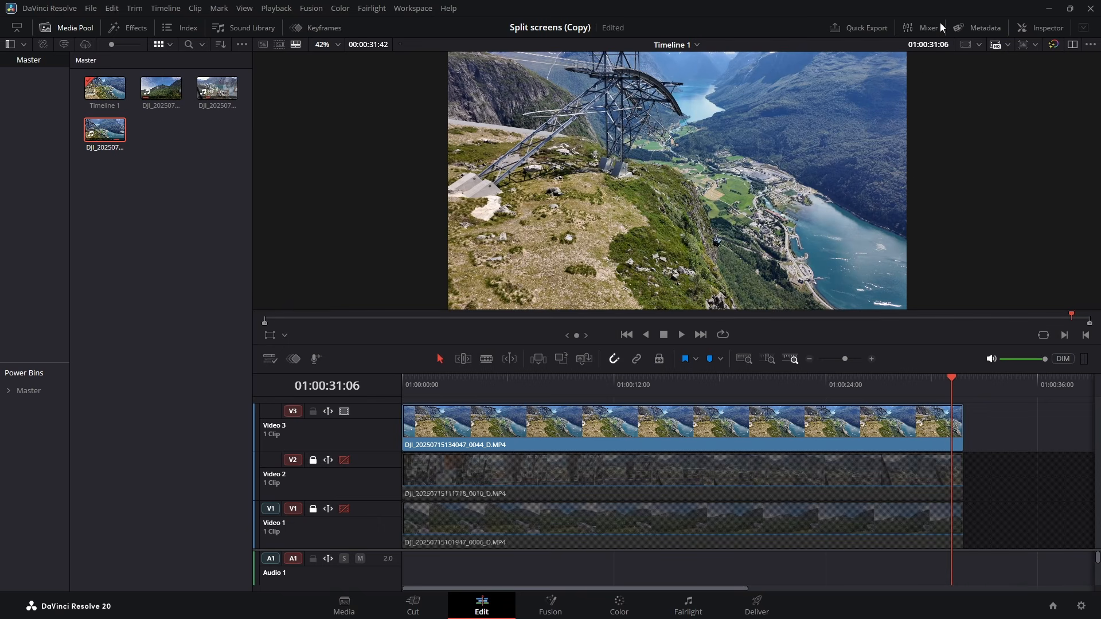
pyautogui.moveTo(950, 375); pyautogui.dragTo(930, 385)
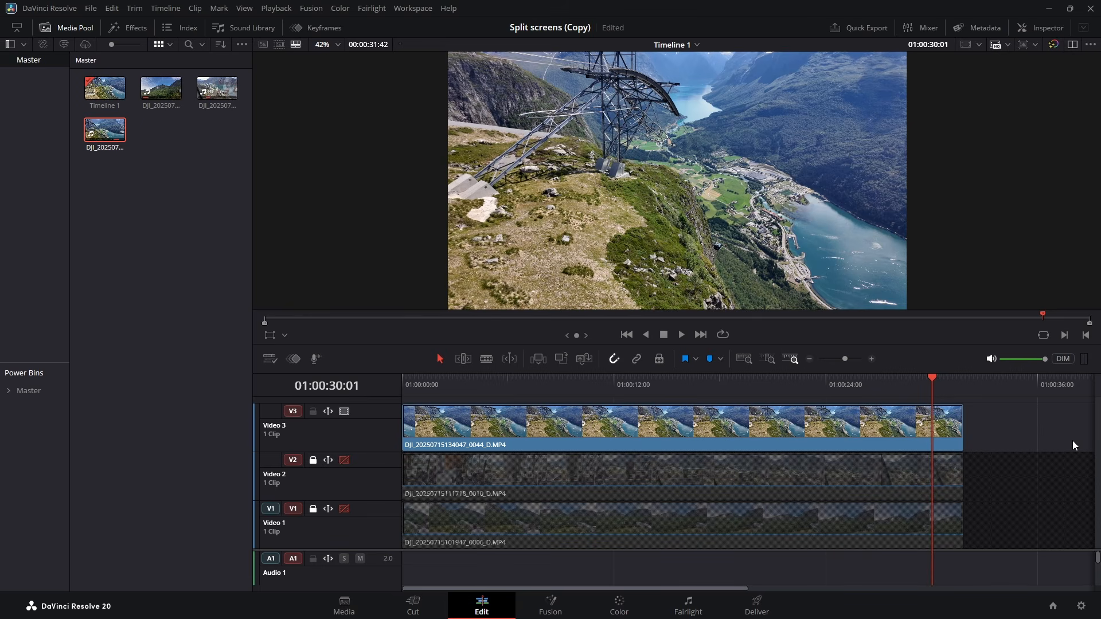
pyautogui.hotkey('ctrl', 'b')
pyautogui.click(313, 460)
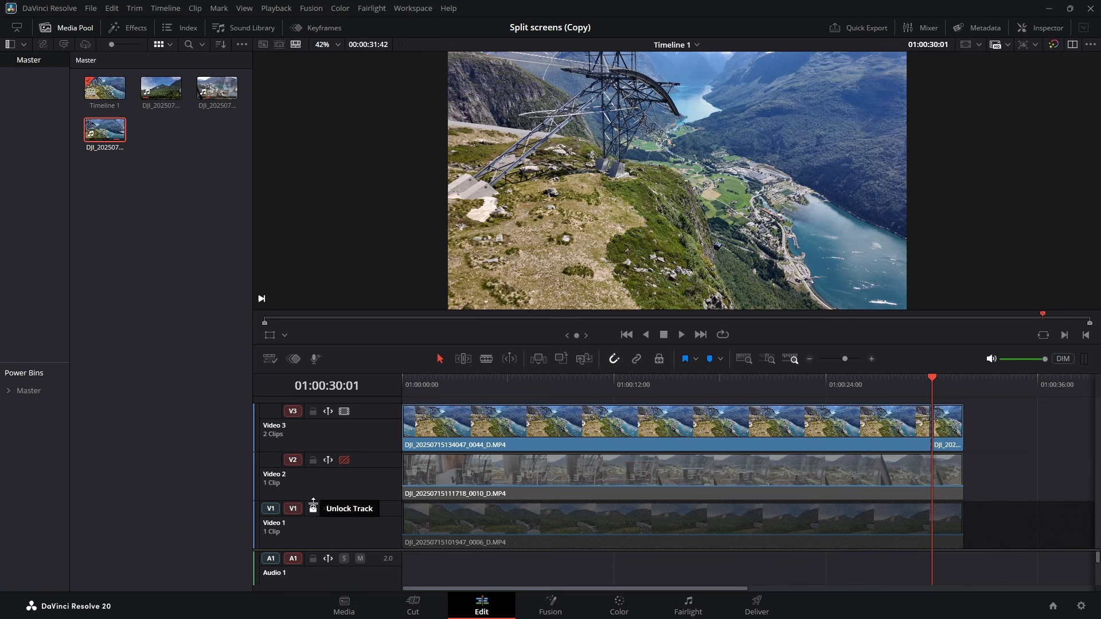
pyautogui.click(312, 509)
pyautogui.hotkey('ctrl', 'b')
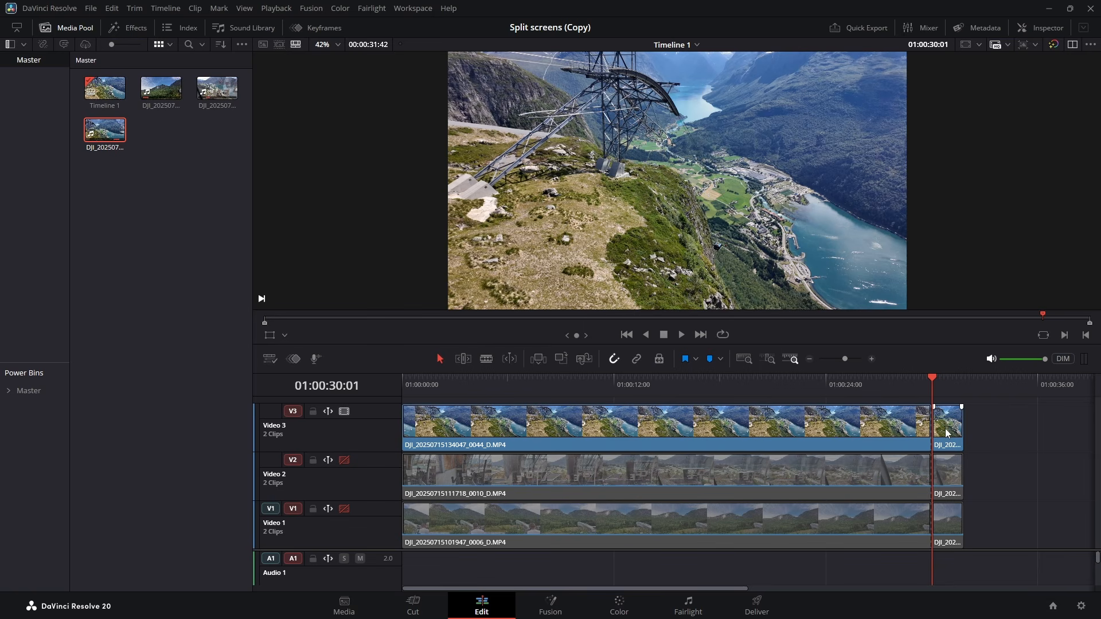
# - Delete the short pieces after the cut on all three video tracks together
pyautogui.click(946, 434)
pyautogui.keyDown('ctrl'); pyautogui.click(952, 481); pyautogui.keyUp('ctrl')
pyautogui.keyDown('ctrl'); pyautogui.click(945, 523); pyautogui.keyUp('ctrl')
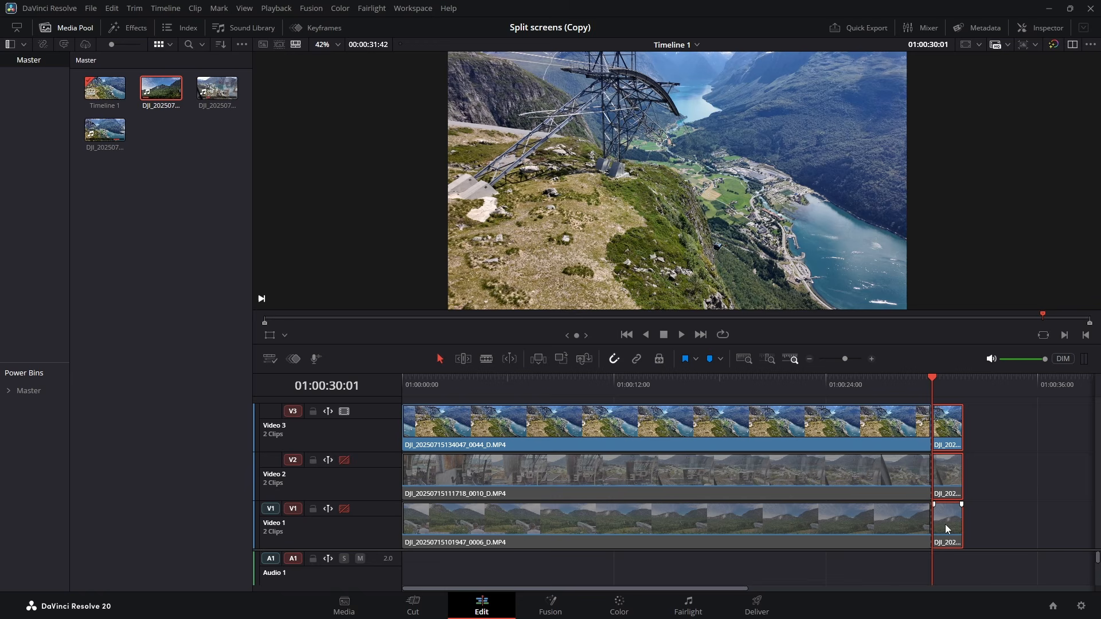
pyautogui.press('Delete')
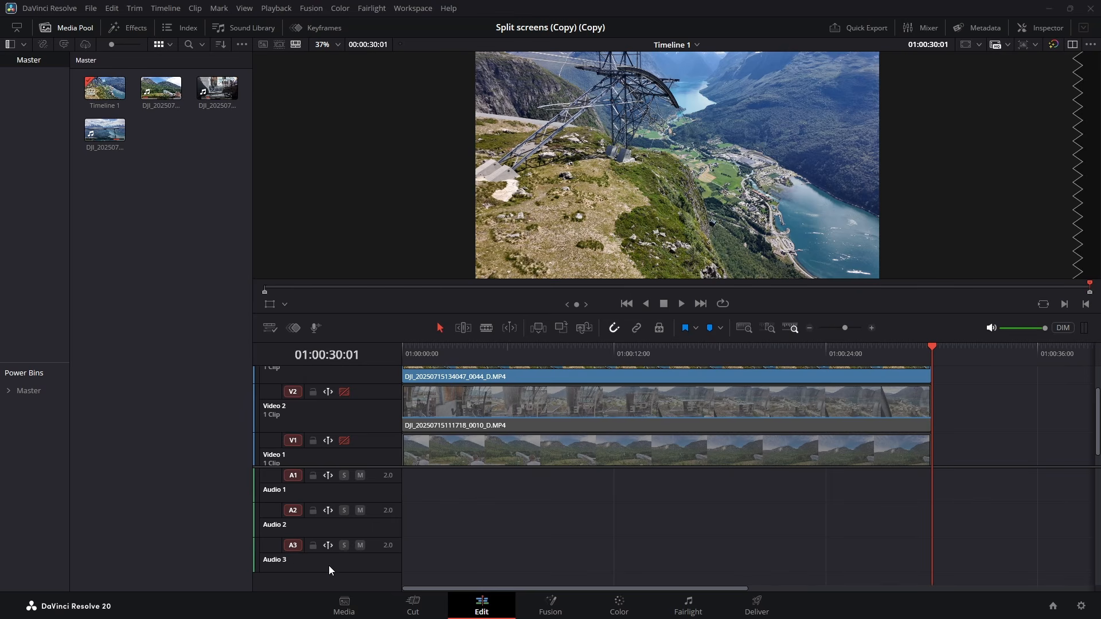
# - Delete the empty audio tracks and resize the timeline areas to fit all three video tracks below a larger viewer
pyautogui.rightClick(330, 528)
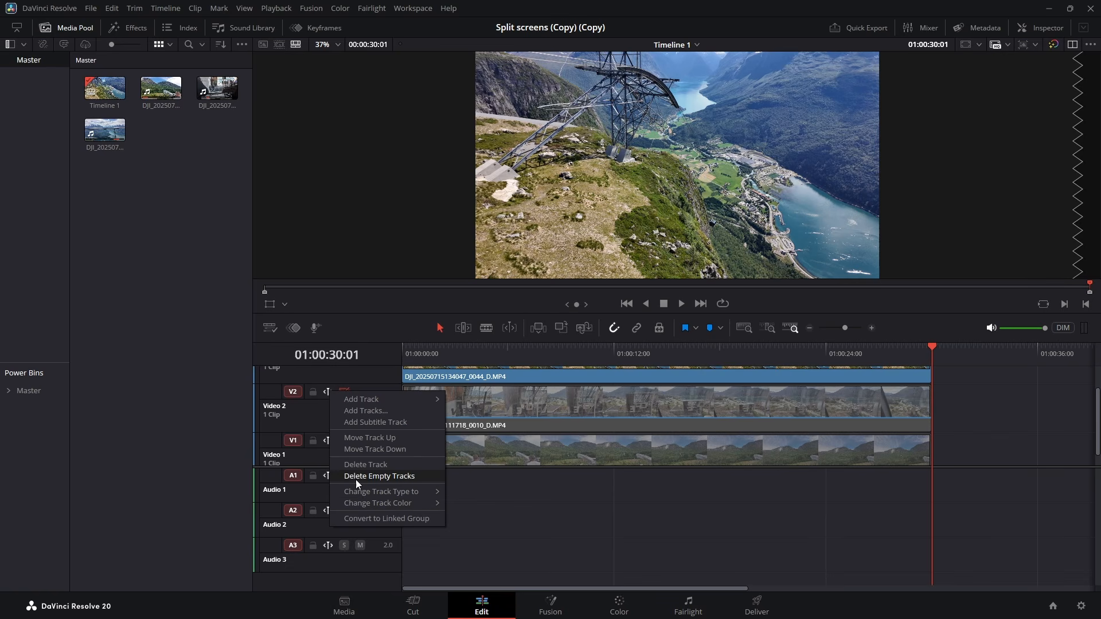
pyautogui.click(386, 476)
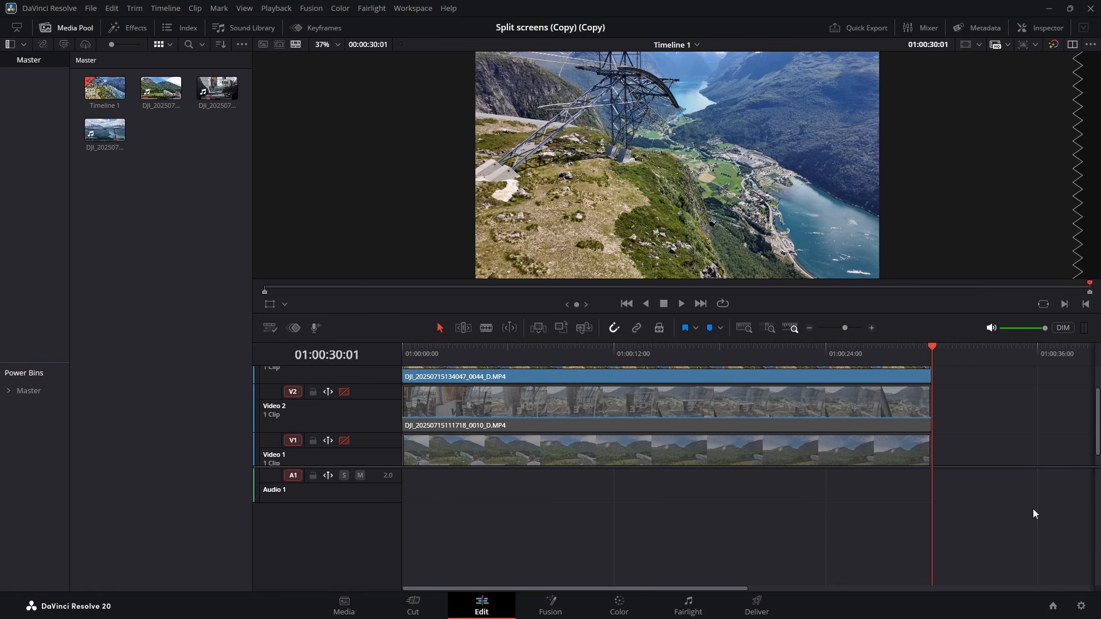
pyautogui.moveTo(1096, 433)
pyautogui.mouseDown()
pyautogui.moveTo(1096, 411)
pyautogui.moveTo(1096, 422)
pyautogui.mouseUp()
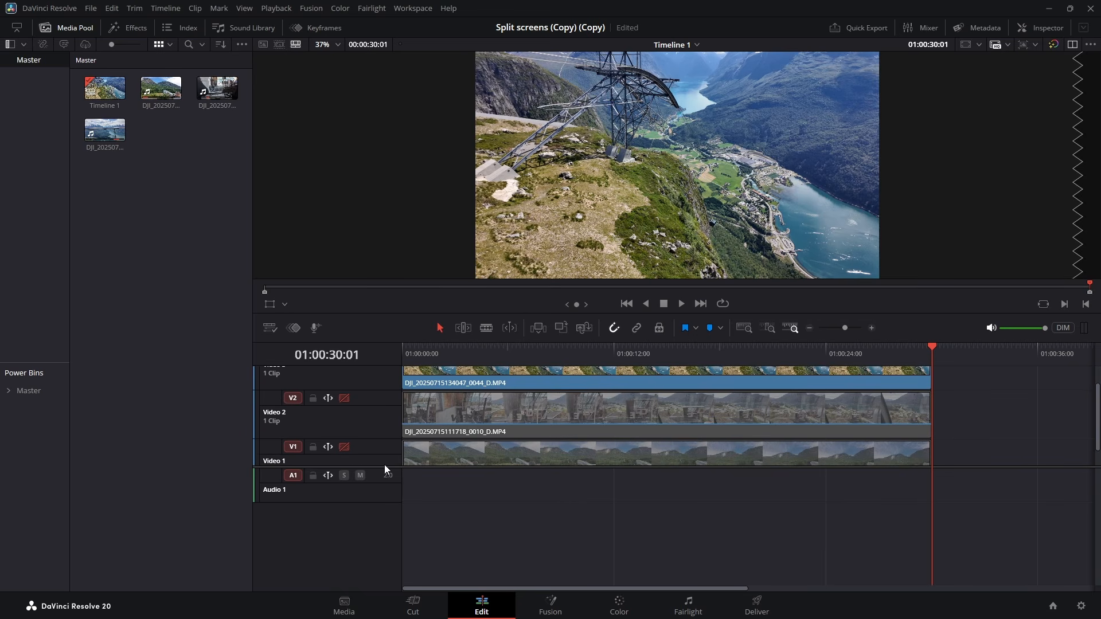
pyautogui.moveTo(384, 466); pyautogui.dragTo(379, 568)
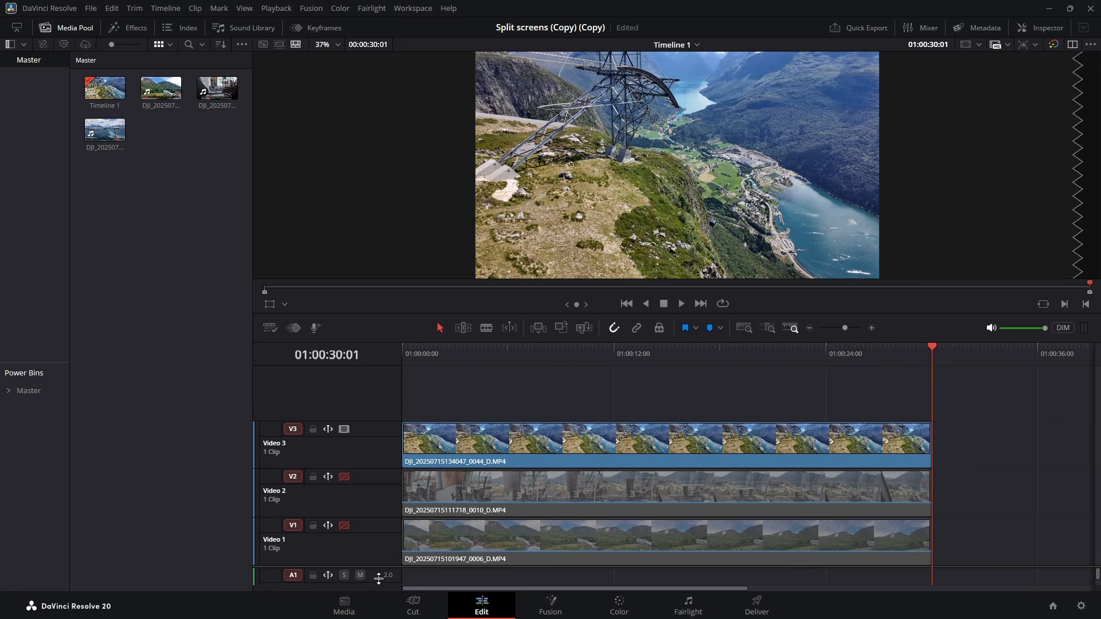
pyautogui.moveTo(929, 312); pyautogui.dragTo(922, 357)
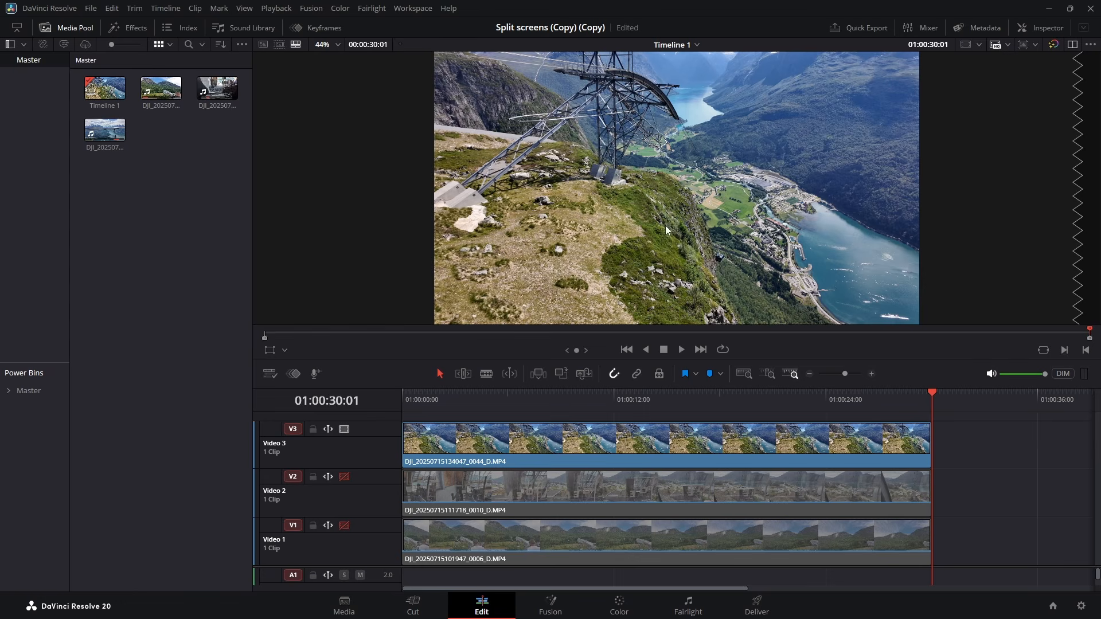
# - Play the Video 3 clip from the start, and lock Video 2 and Video 1
pyautogui.moveTo(937, 393); pyautogui.dragTo(403, 405)
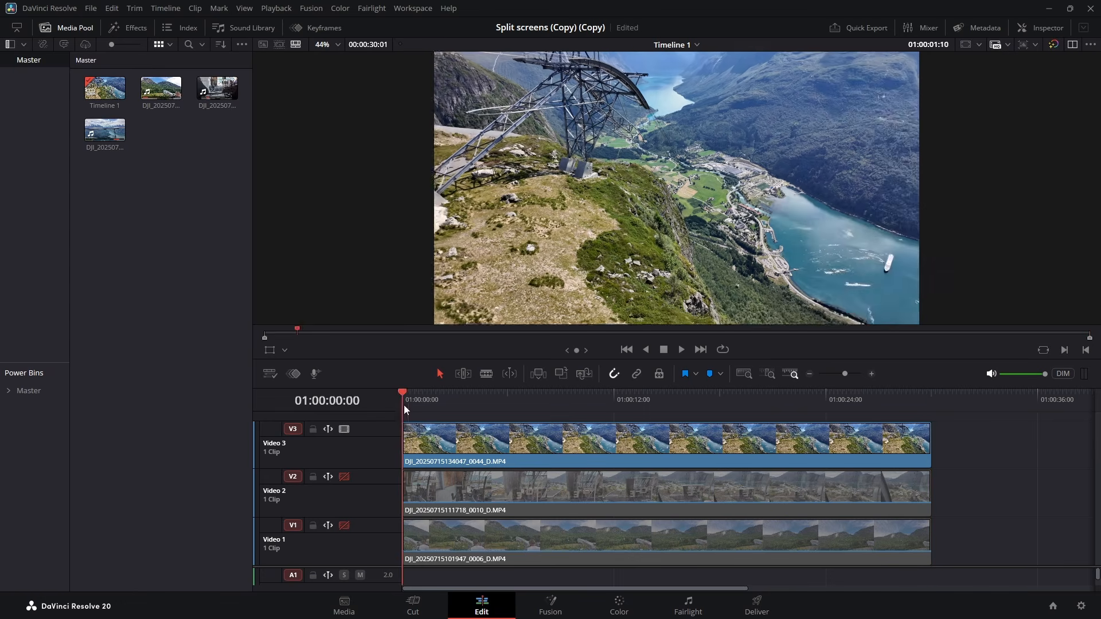
pyautogui.click(680, 348)
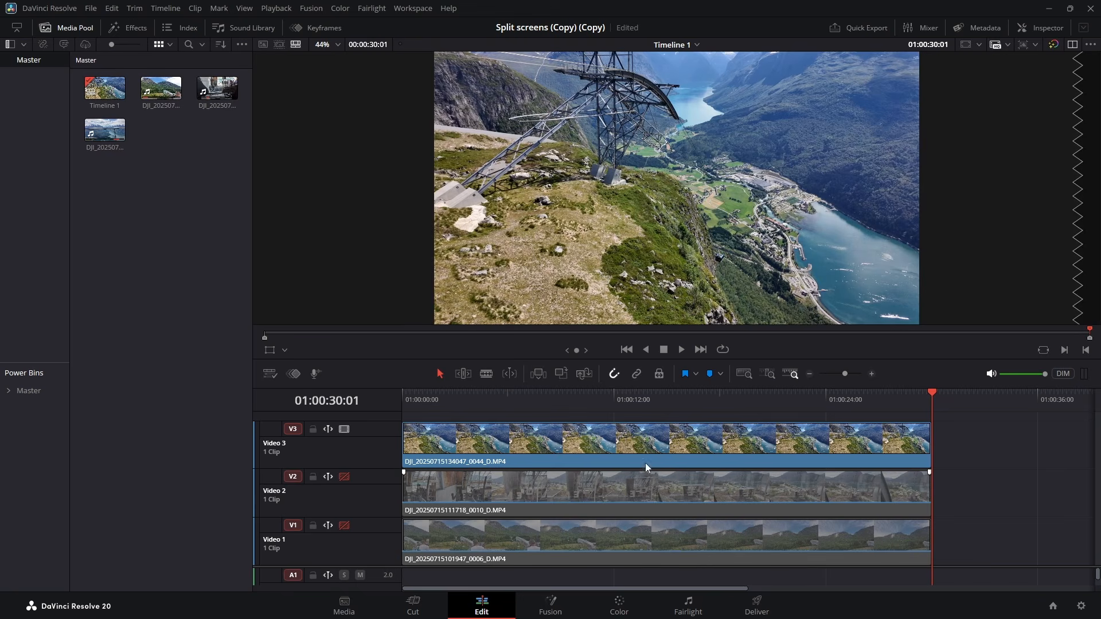
pyautogui.click(312, 476)
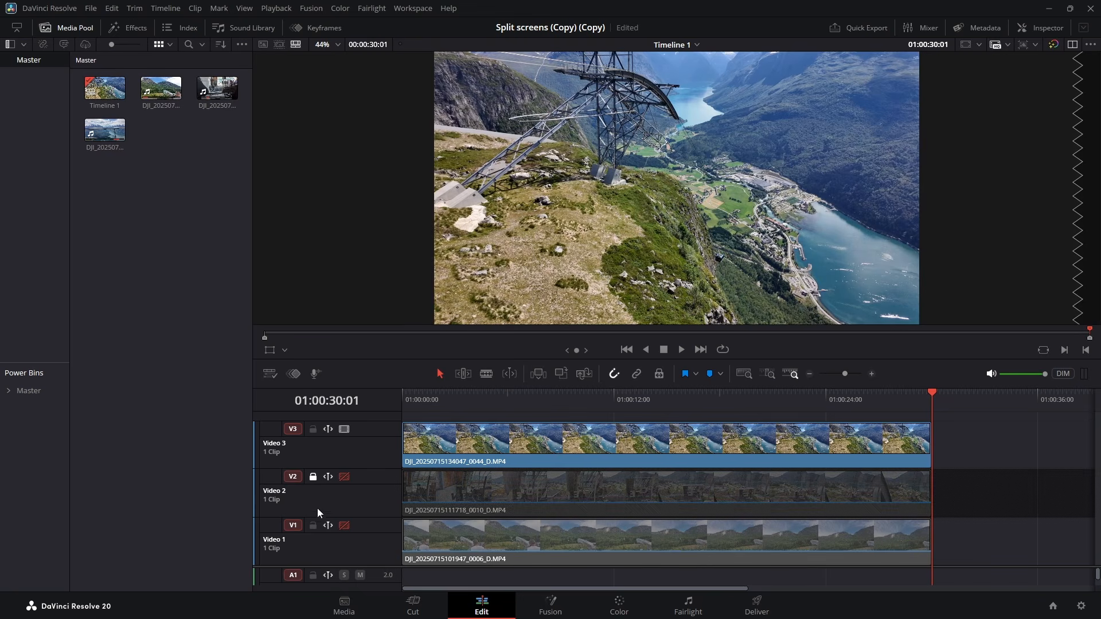
pyautogui.click(313, 526)
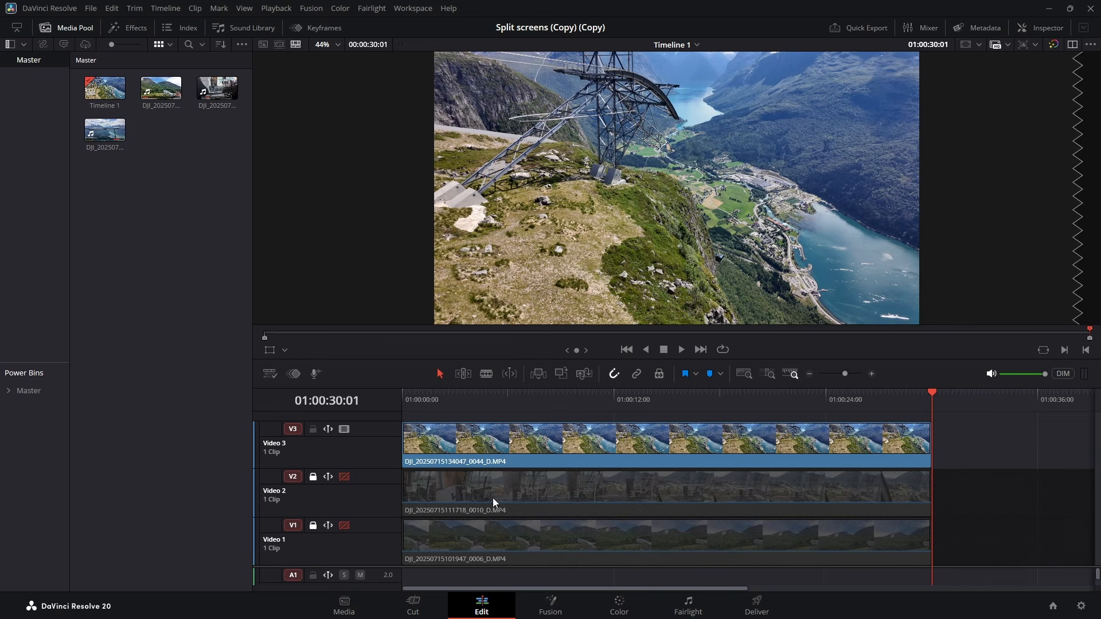
# - Activate the Crop overlay in the viewer for the Video 3 clip
pyautogui.click(285, 351)
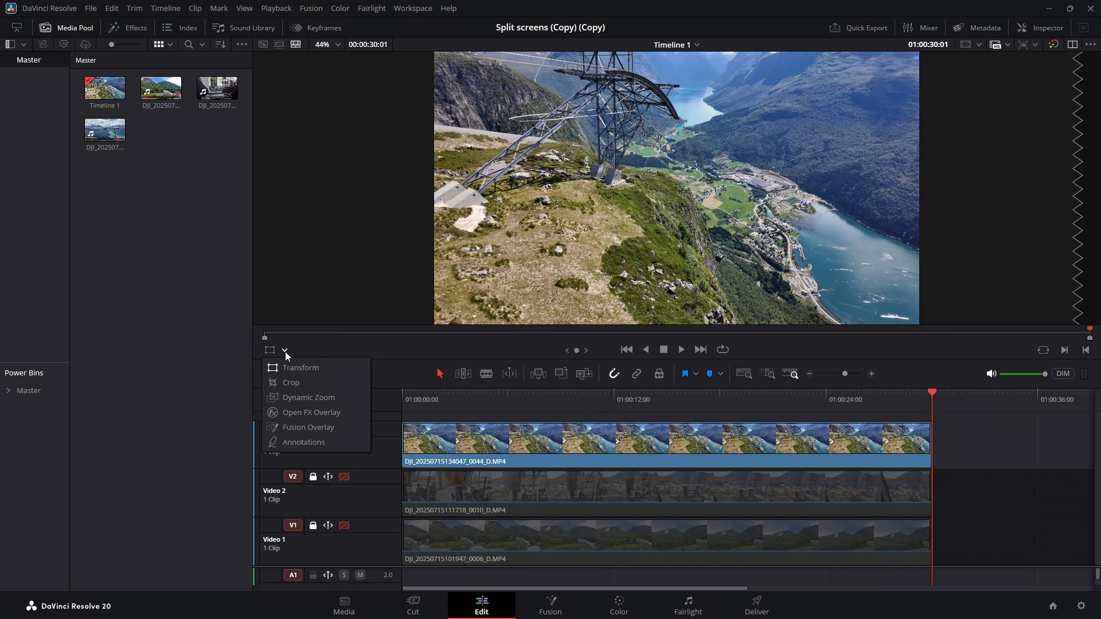
pyautogui.click(291, 383)
pyautogui.click(508, 439)
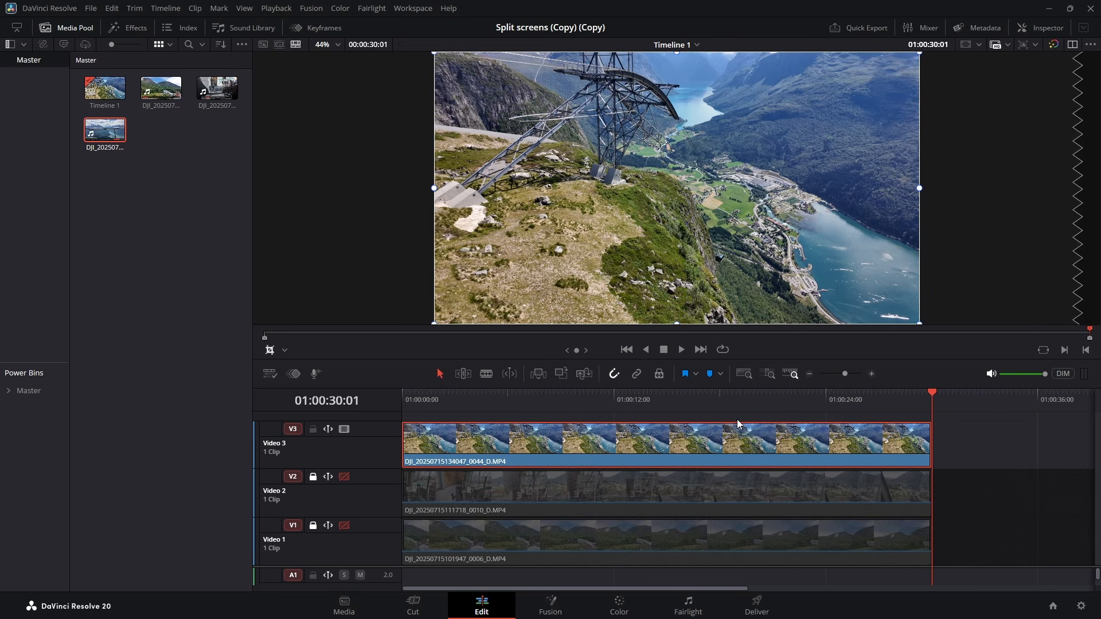
# - Crop both sides of the Video 3 clip to a full-height vertical strip about a third of the frame wide, and save the project
pyautogui.moveTo(435, 192); pyautogui.dragTo(610, 225)
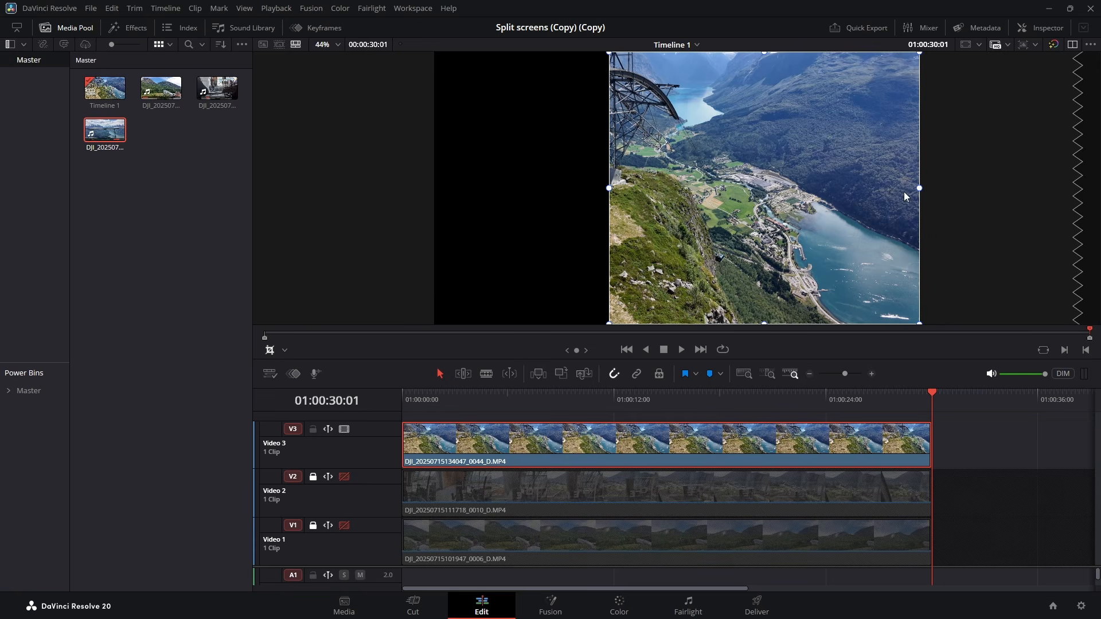
pyautogui.moveTo(920, 191); pyautogui.dragTo(780, 220)
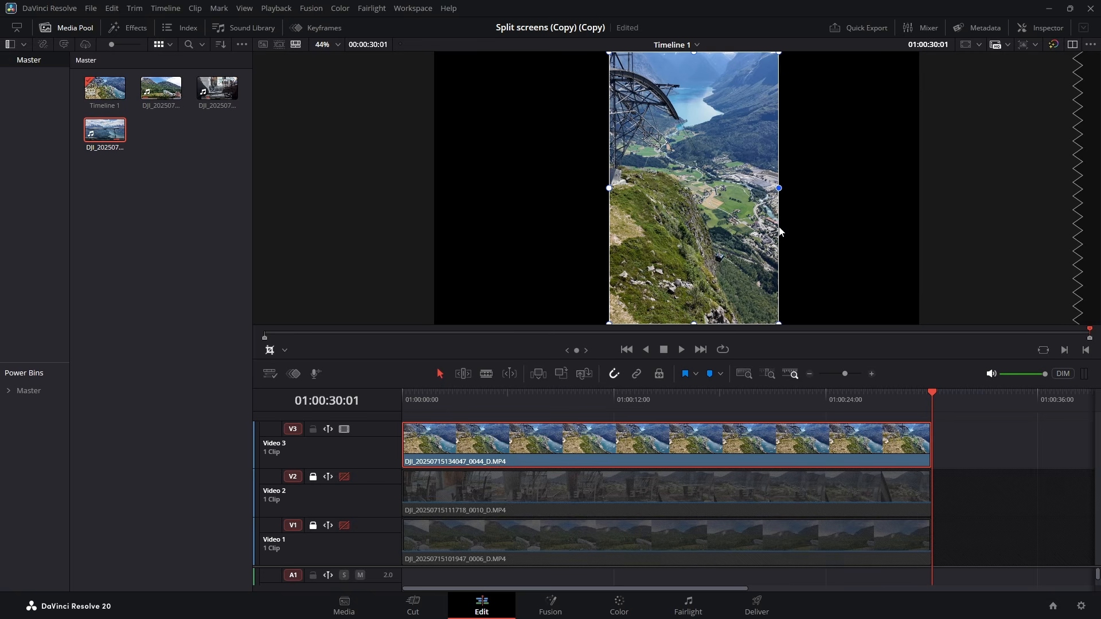
pyautogui.moveTo(609, 189); pyautogui.dragTo(632, 193)
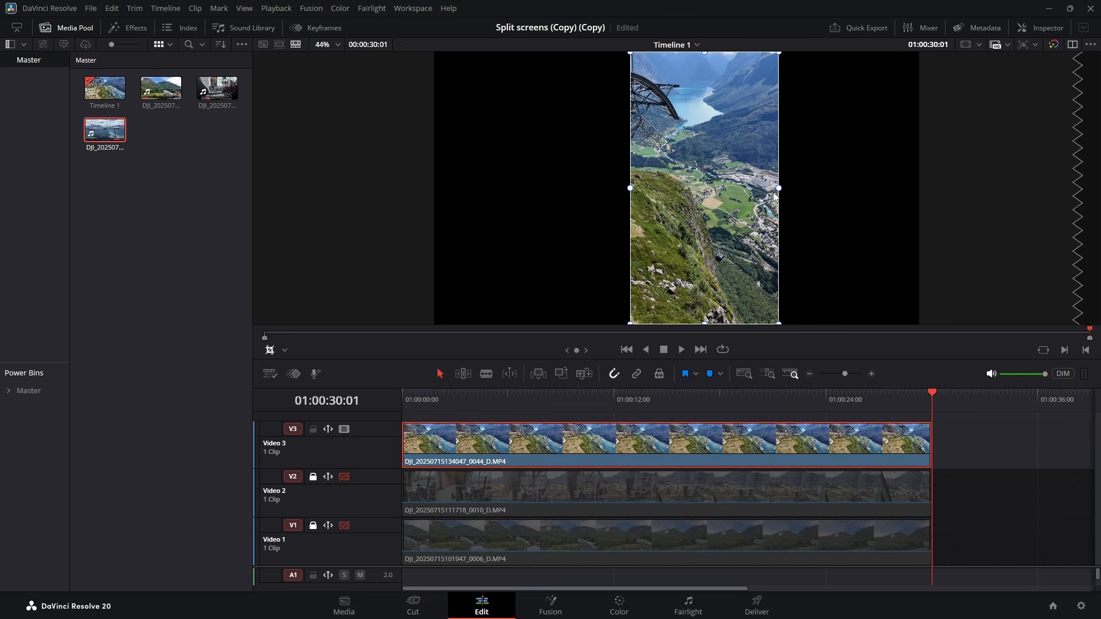
pyautogui.moveTo(779, 191); pyautogui.dragTo(783, 191)
pyautogui.hotkey('ctrl', 's')
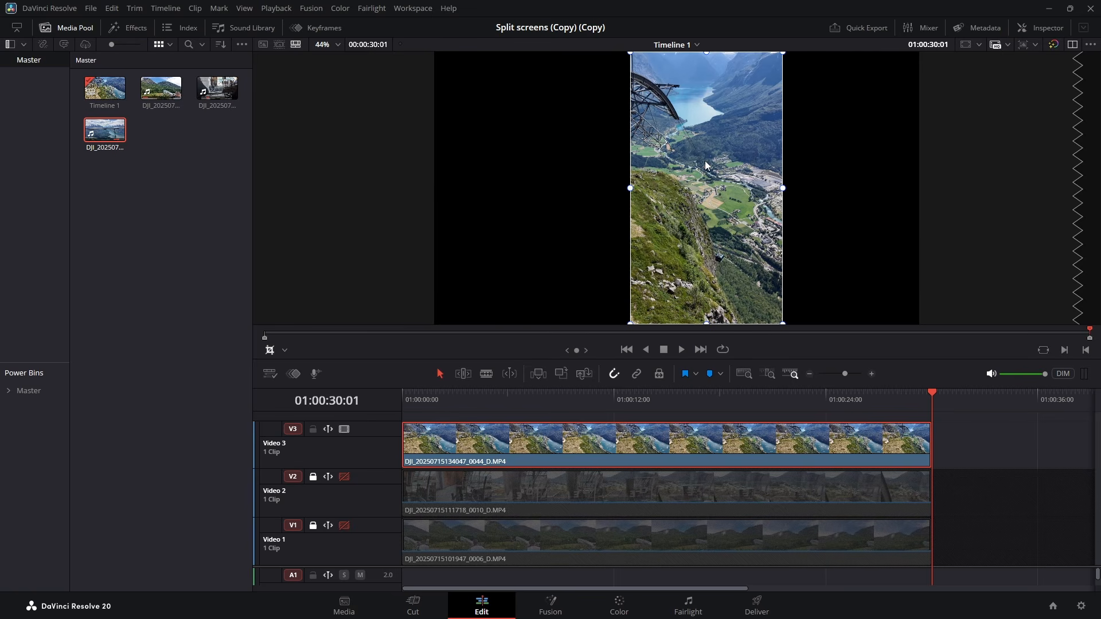
pyautogui.moveTo(705, 166); pyautogui.dragTo(708, 168)
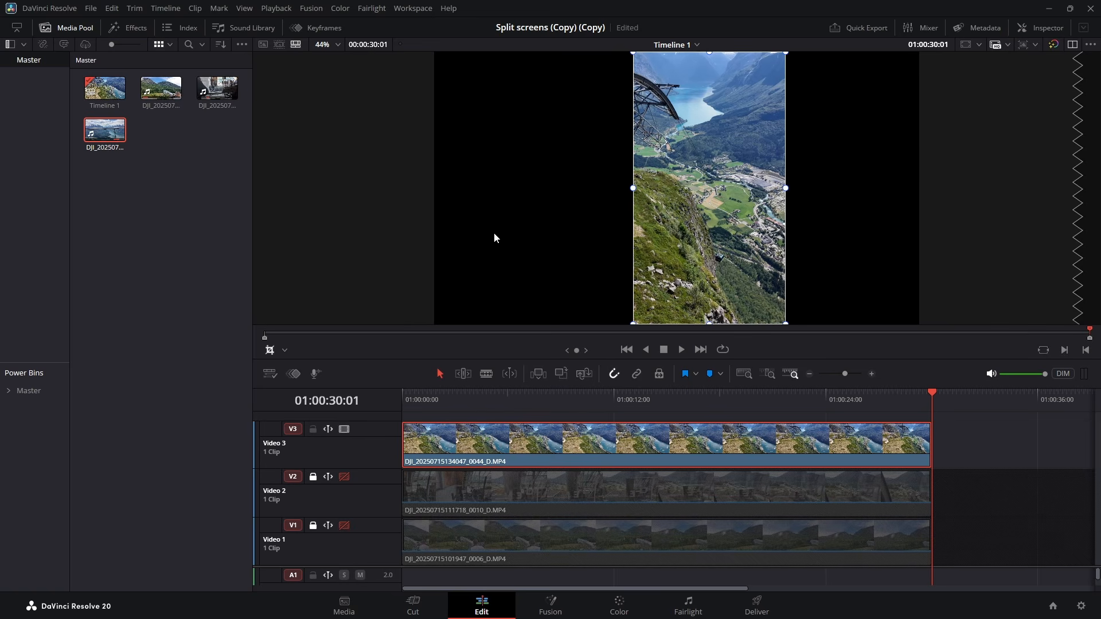
pyautogui.hotkey('ctrl', 's')
# - Use Transform to move the cropped Video 3 strip flush with the left edge of the frame, and save the project
pyautogui.click(285, 350)
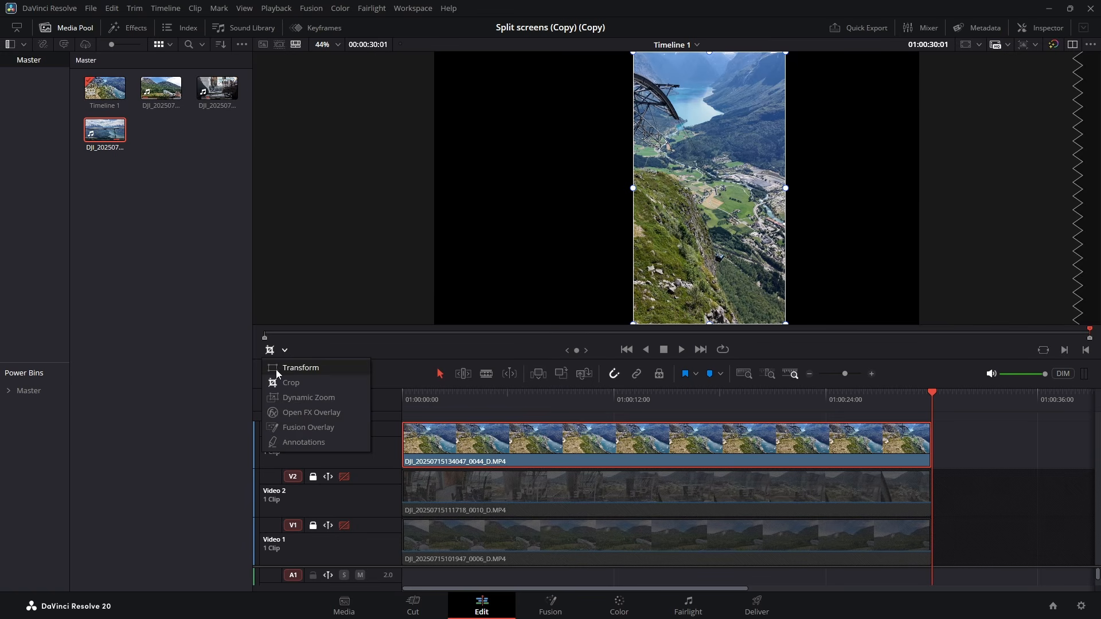
pyautogui.click(299, 367)
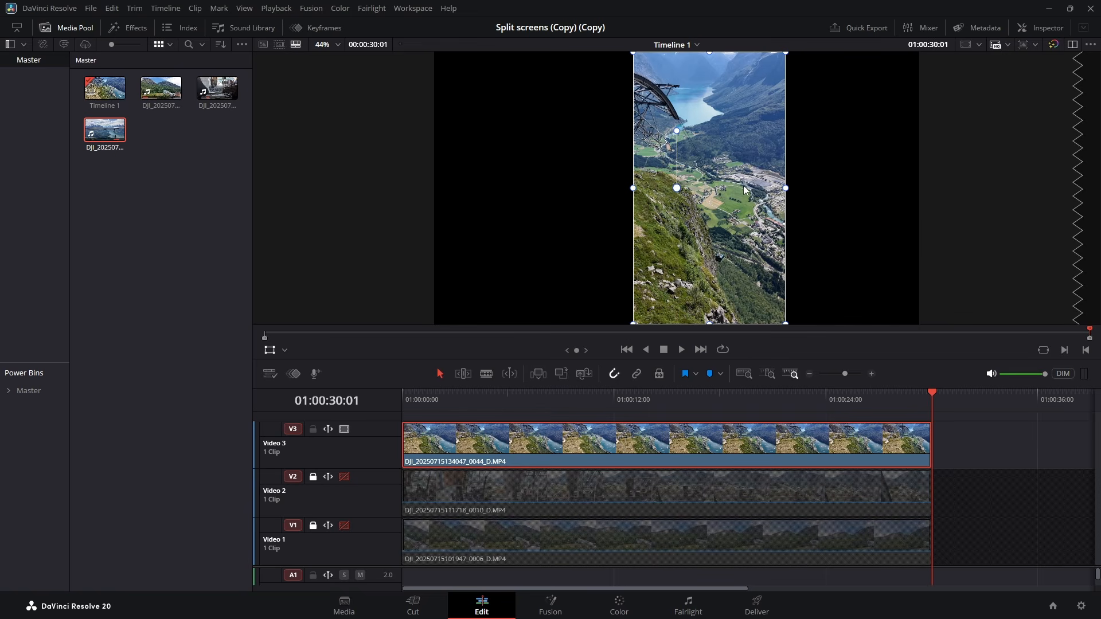
pyautogui.moveTo(742, 186); pyautogui.dragTo(545, 195)
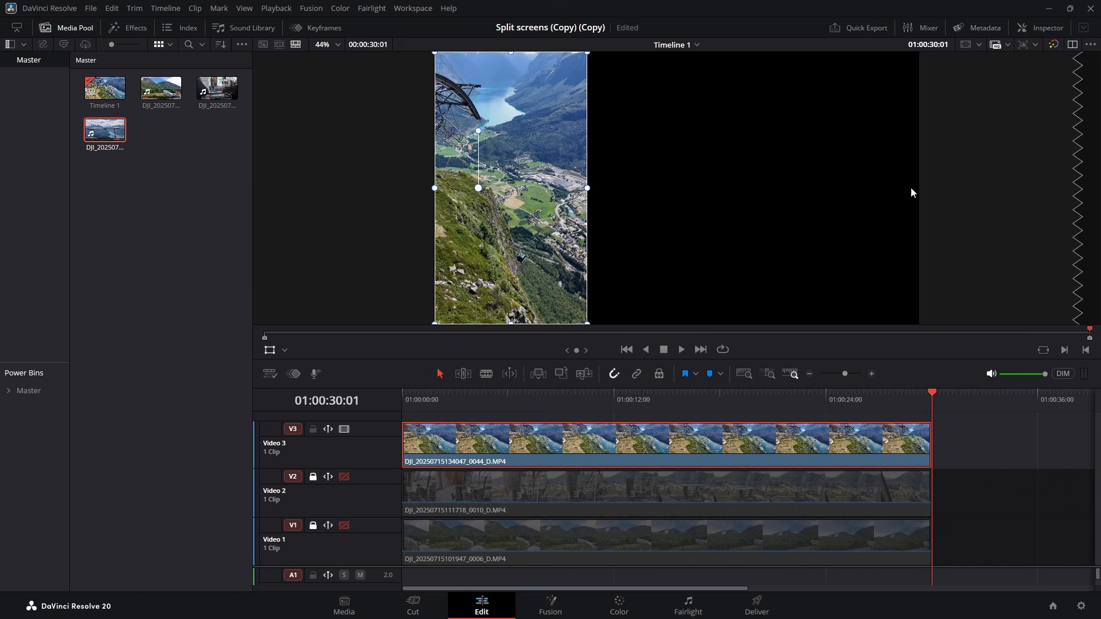
pyautogui.hotkey('ctrl', 's')
# - Enable Video 2 and play the timeline from the start to check its clip beside the Video 3 strip
pyautogui.click(343, 477)
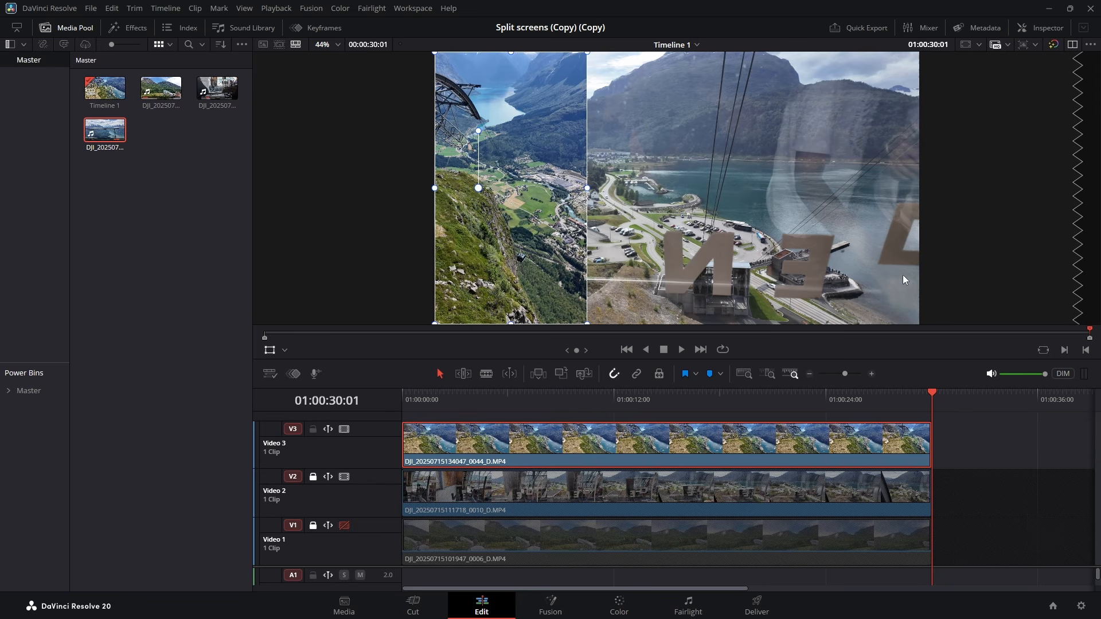
pyautogui.moveTo(924, 392); pyautogui.dragTo(405, 383)
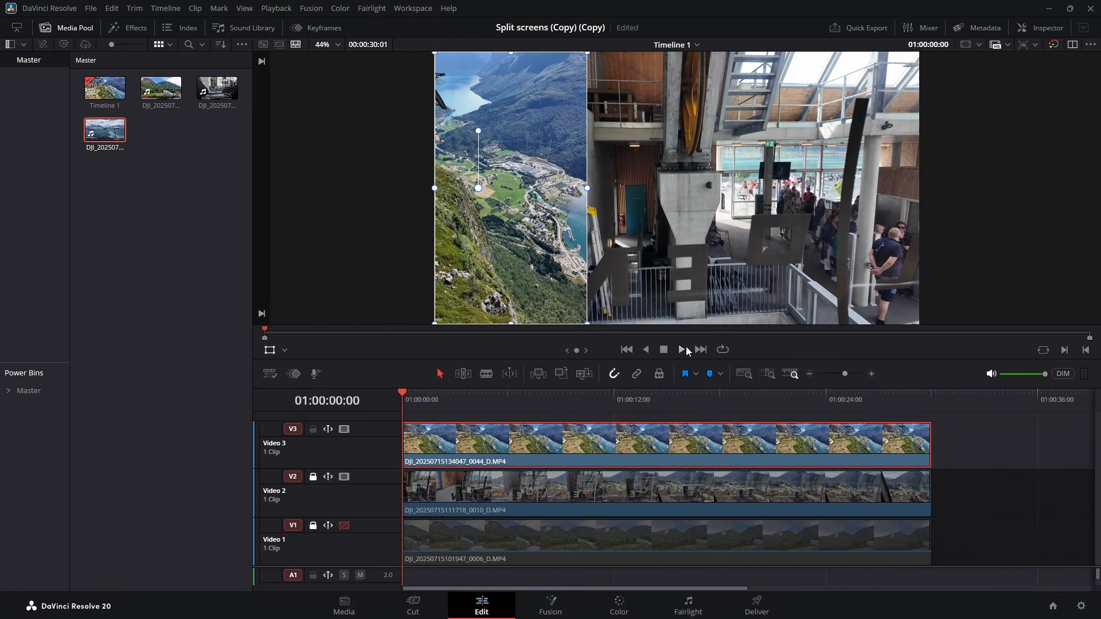
pyautogui.click(682, 348)
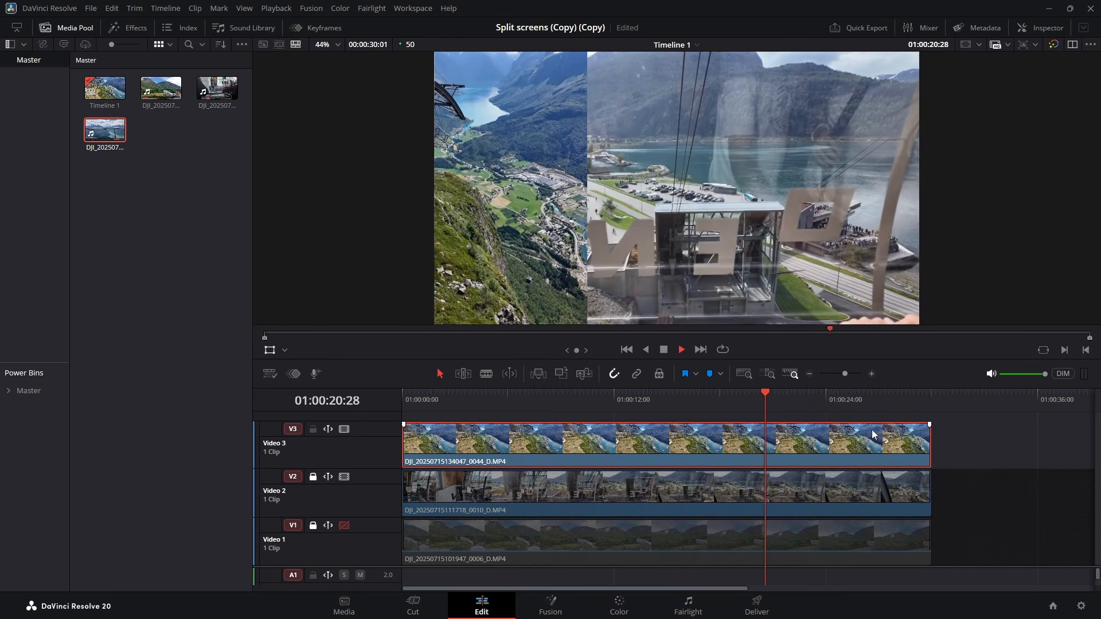
pyautogui.click(663, 350)
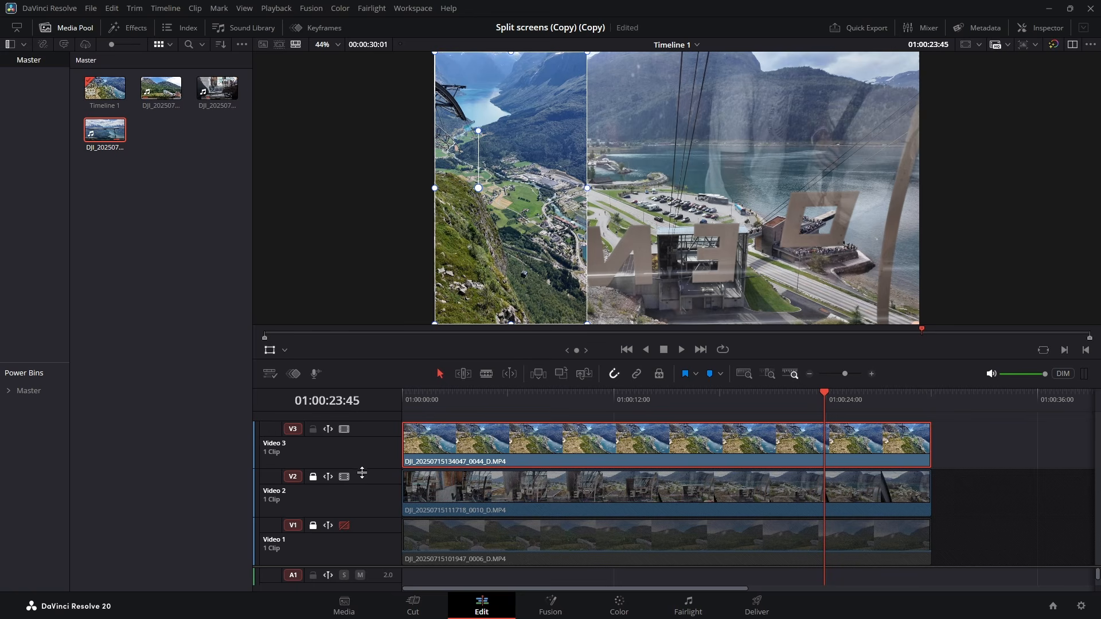
# - Unlock Video 2 and crop both sides of its clip to a centre strip starting at the Video 3 strip's edge, and save the project
pyautogui.click(345, 431)
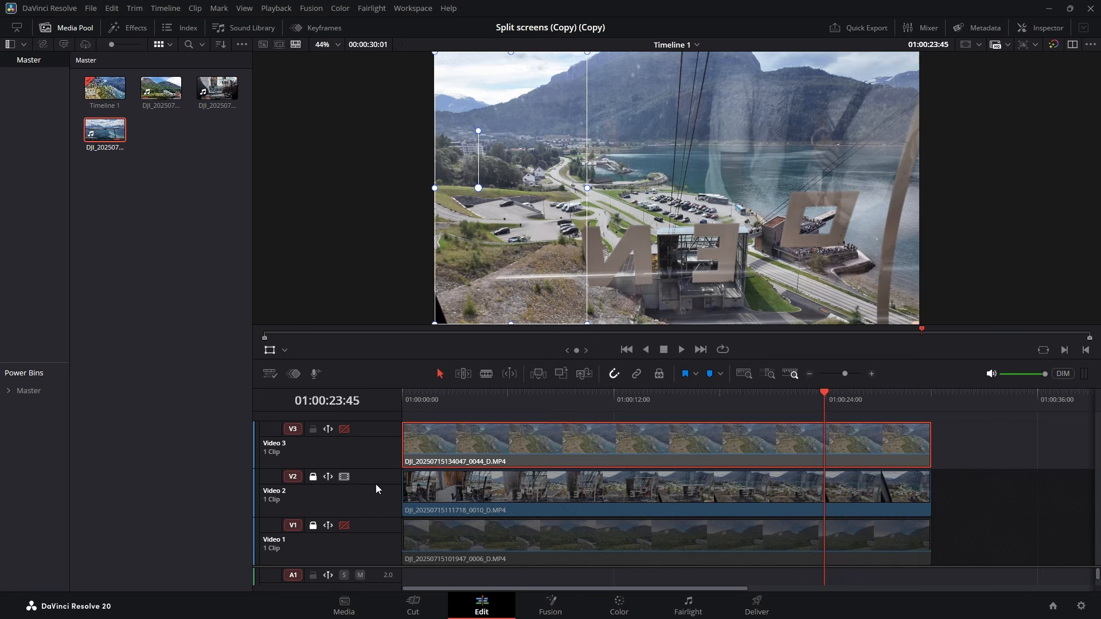
pyautogui.click(314, 478)
pyautogui.click(528, 495)
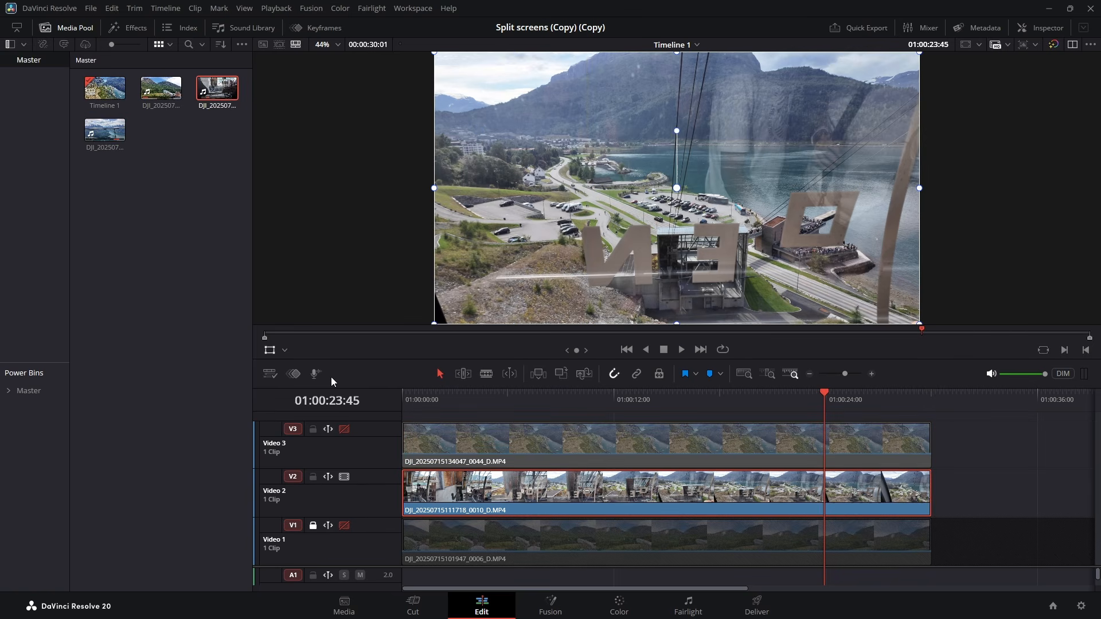
pyautogui.click(285, 350)
pyautogui.click(279, 382)
pyautogui.click(344, 429)
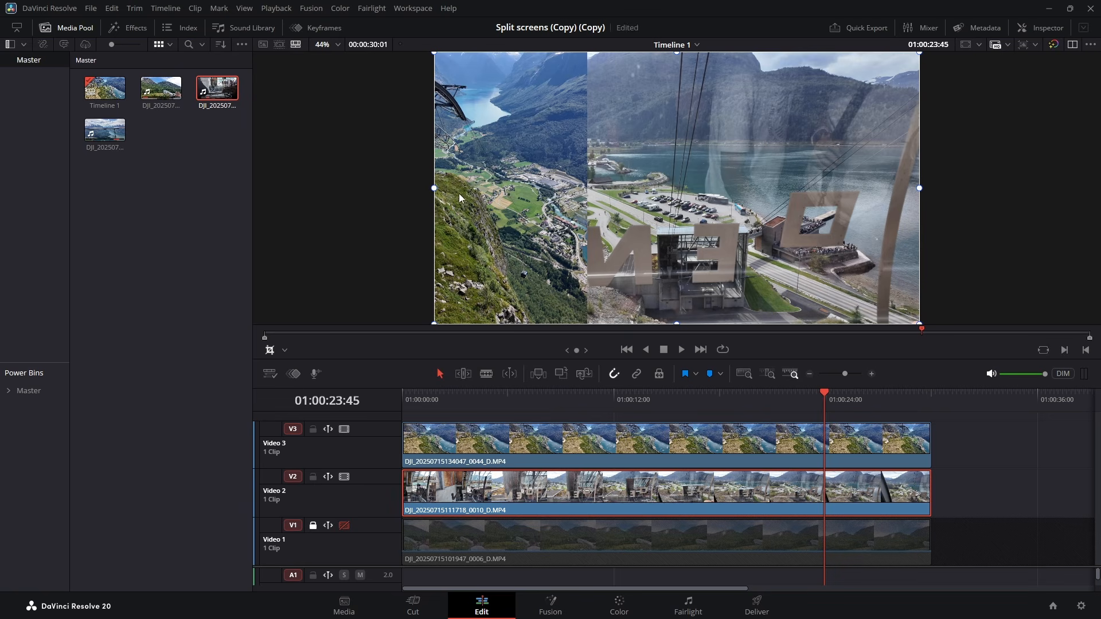
pyautogui.moveTo(435, 188); pyautogui.dragTo(588, 206)
pyautogui.moveTo(919, 192); pyautogui.dragTo(755, 223)
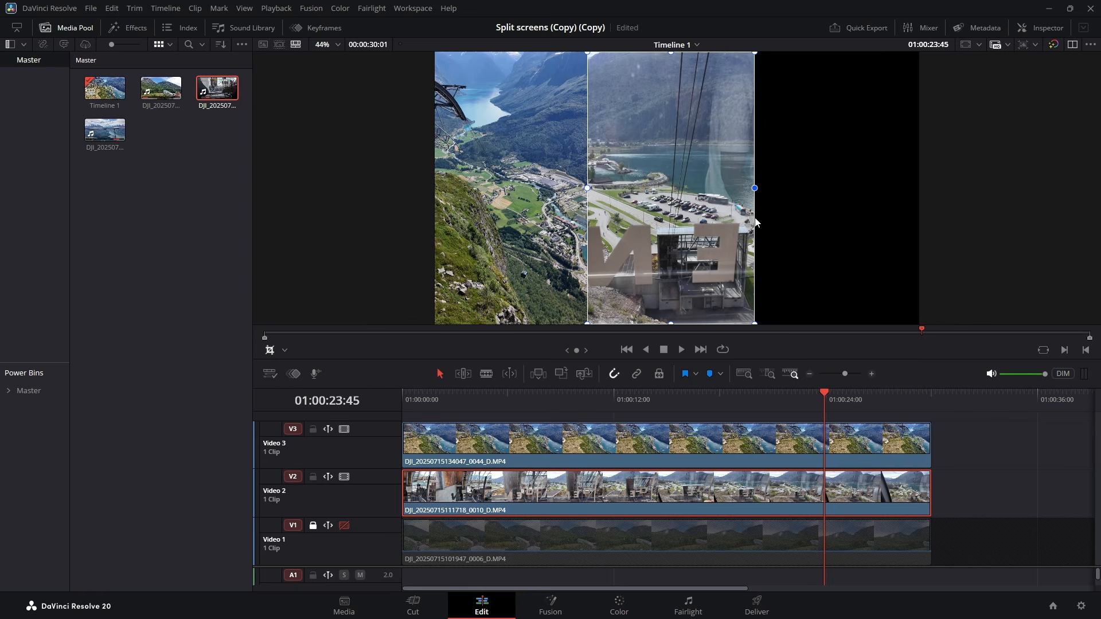
pyautogui.hotkey('ctrl', 's')
# - Lock Video 2 and Video 3 with both kept visible, and unlock and enable Video 1
pyautogui.click(312, 477)
pyautogui.click(314, 428)
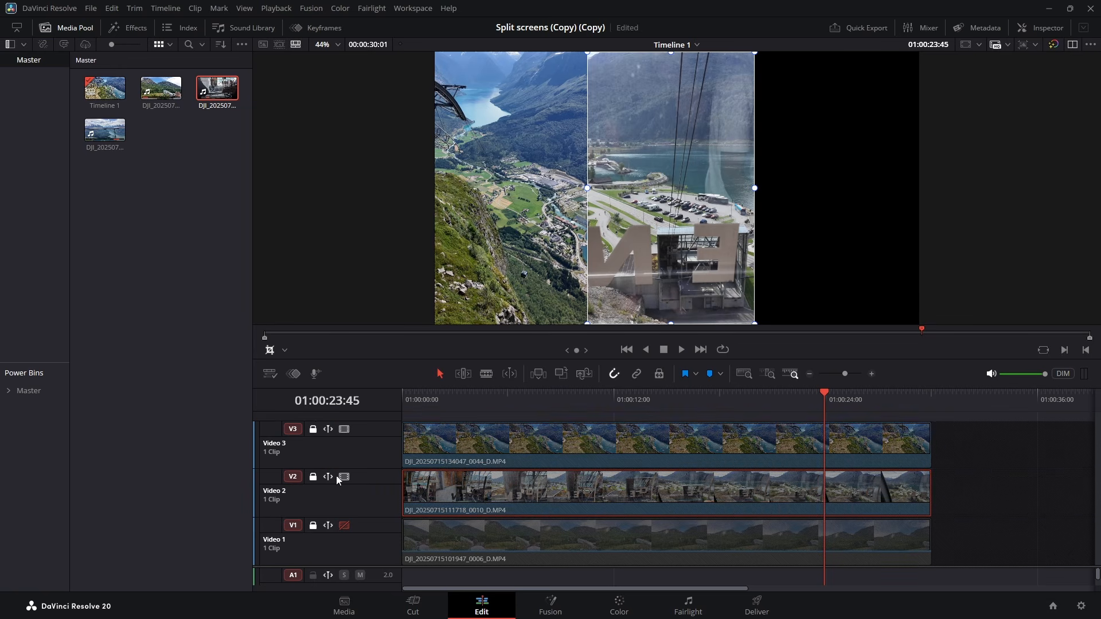
pyautogui.click(345, 477)
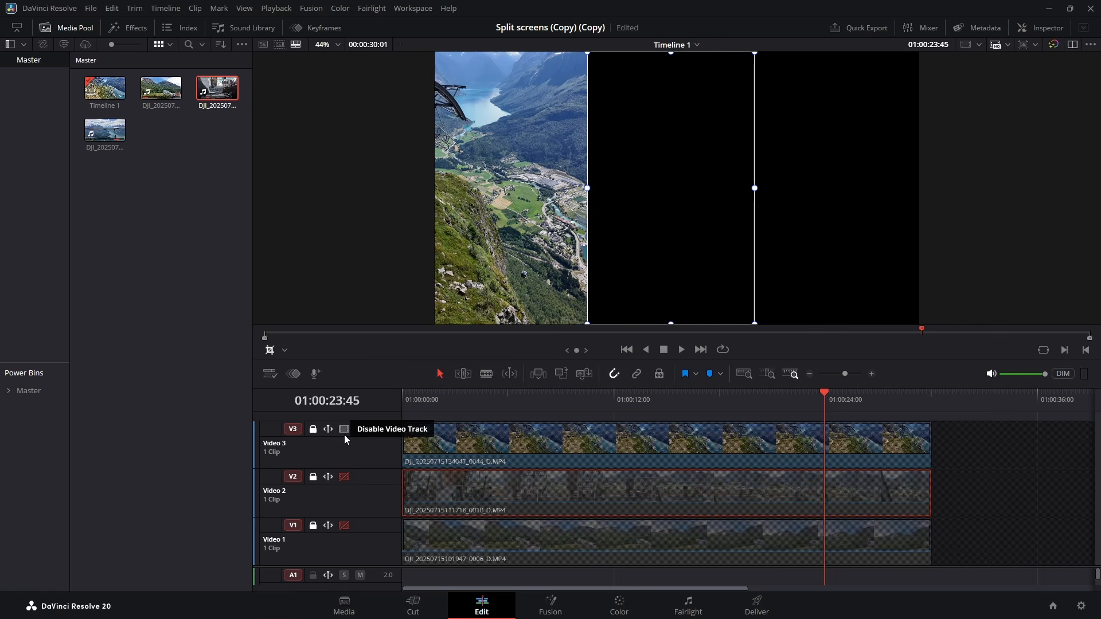
pyautogui.click(344, 476)
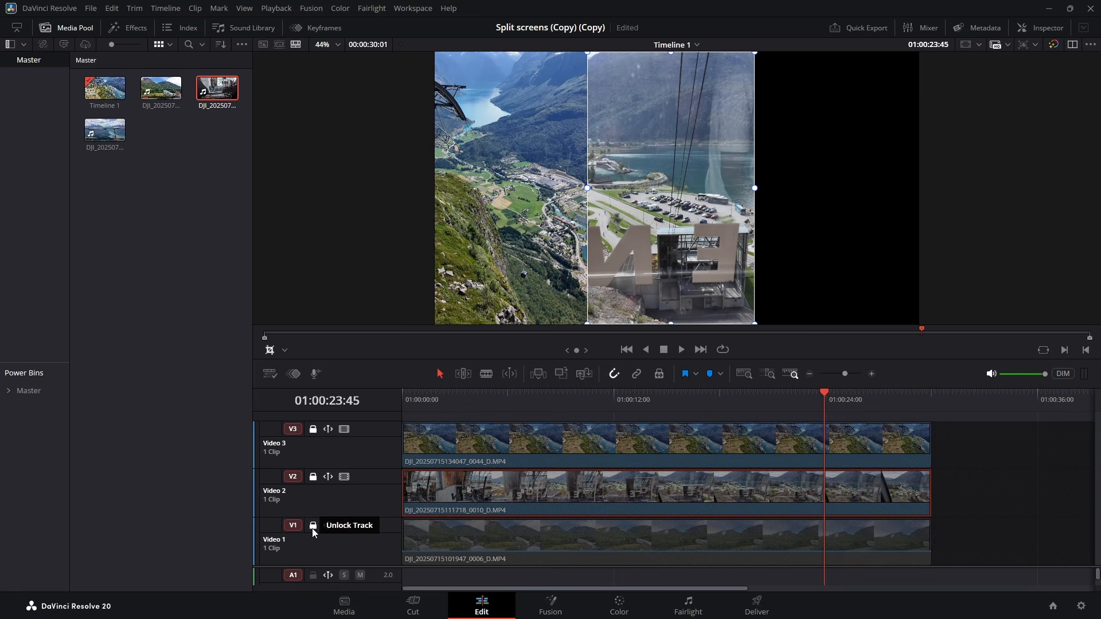
pyautogui.click(312, 527)
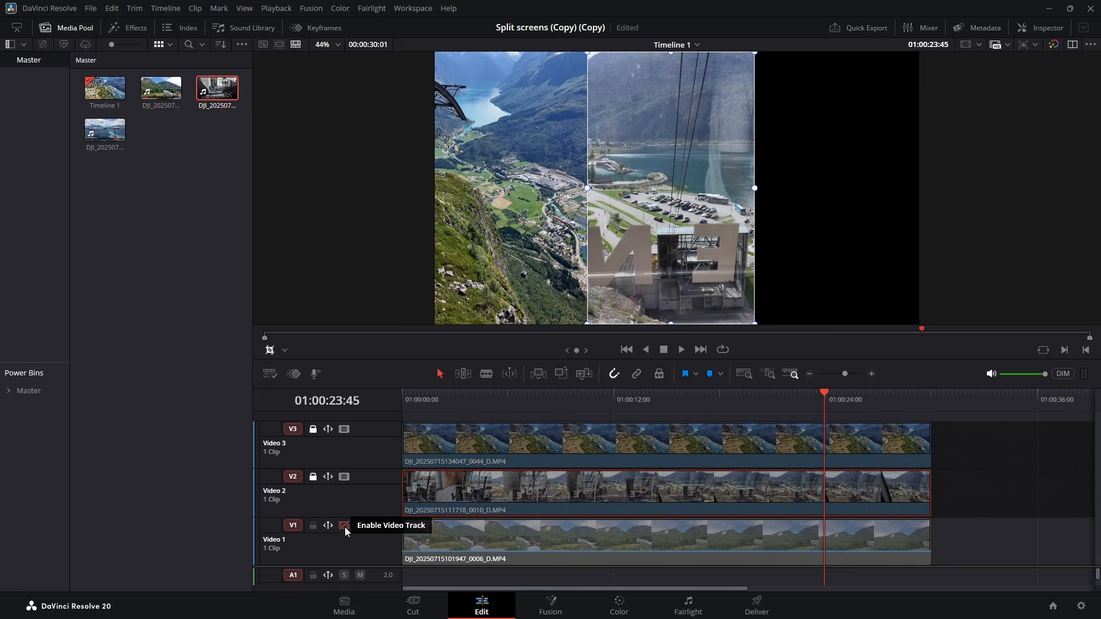
pyautogui.click(345, 526)
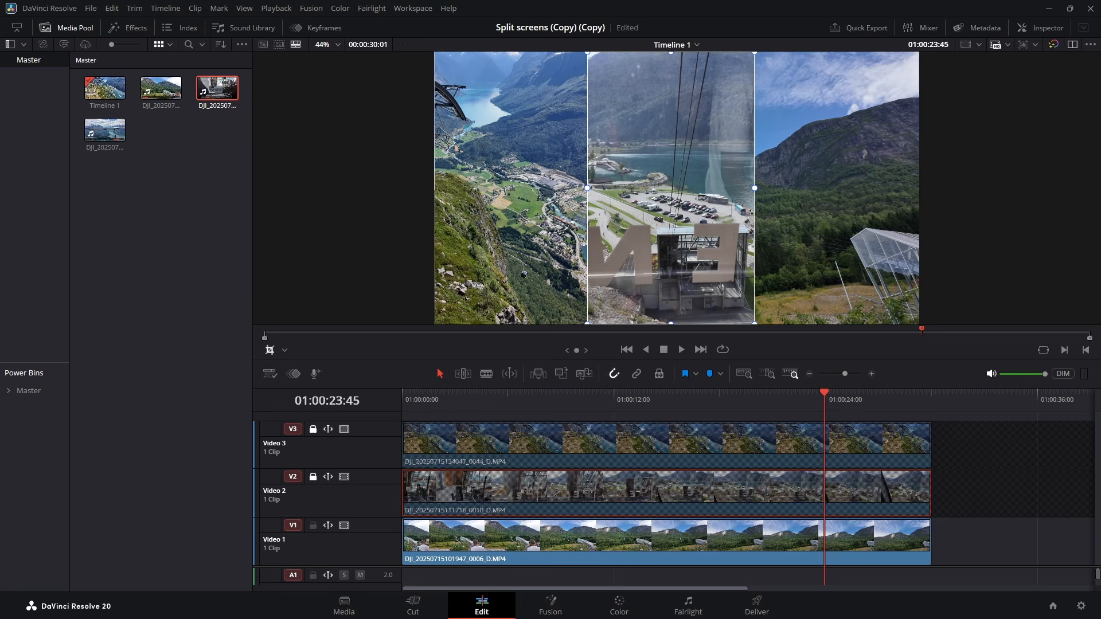
# - Play all three video tracks together from the start, and return the playhead to the beginning
pyautogui.moveTo(833, 390); pyautogui.dragTo(381, 385)
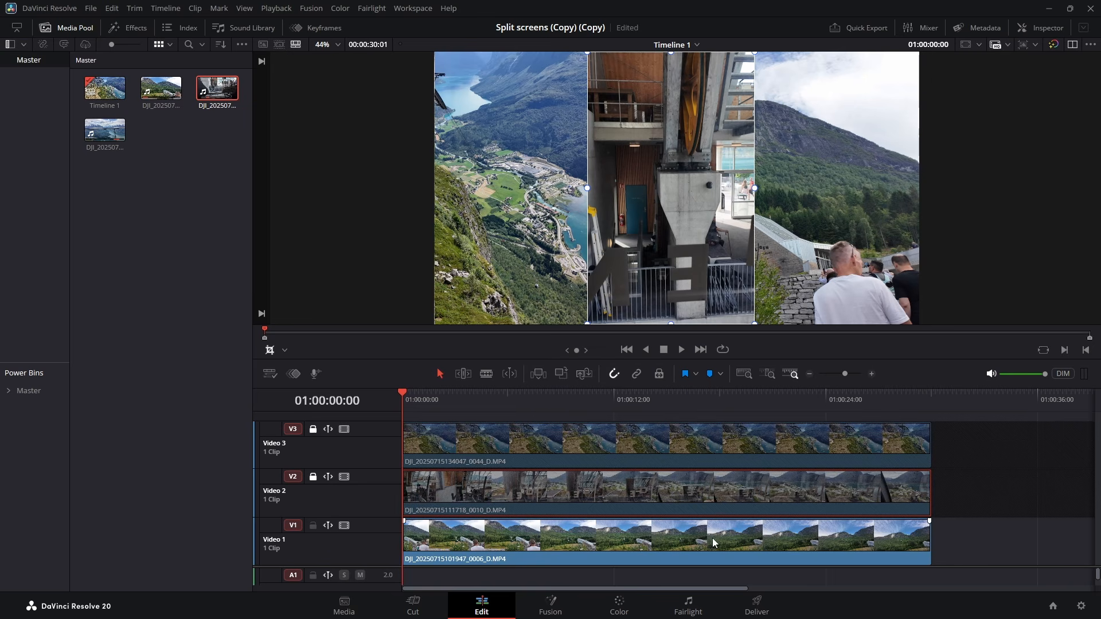
pyautogui.click(682, 349)
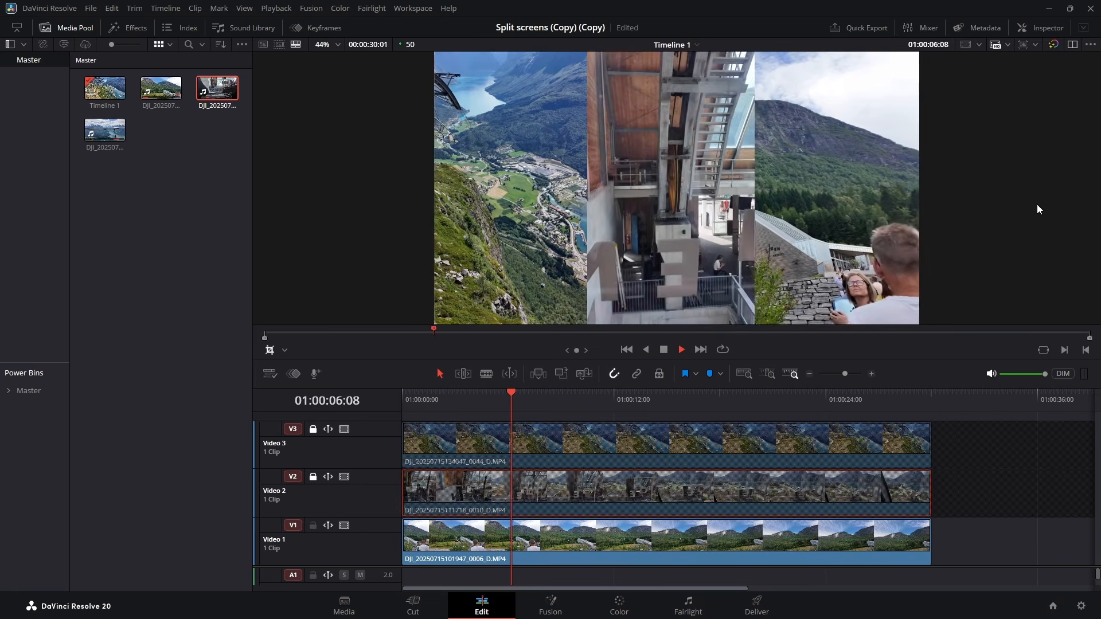
pyautogui.click(663, 350)
pyautogui.moveTo(533, 390); pyautogui.dragTo(395, 394)
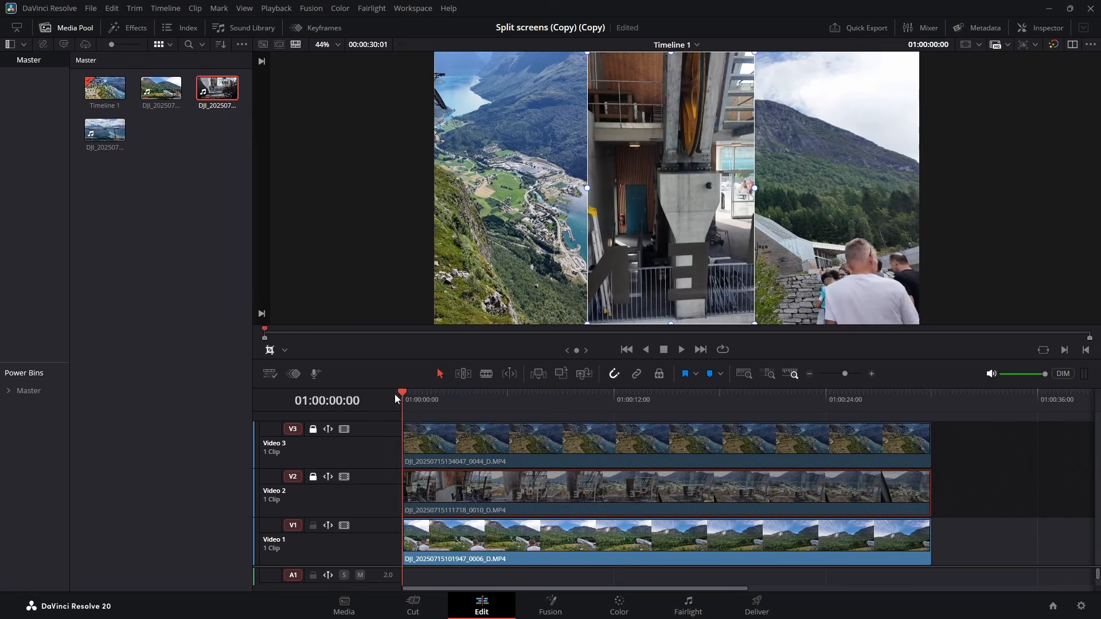
# - With Video 2 disabled and Video 3 visible, crop both sides of the Video 1 clip to a vertical strip in the middle of the frame
pyautogui.click(344, 429)
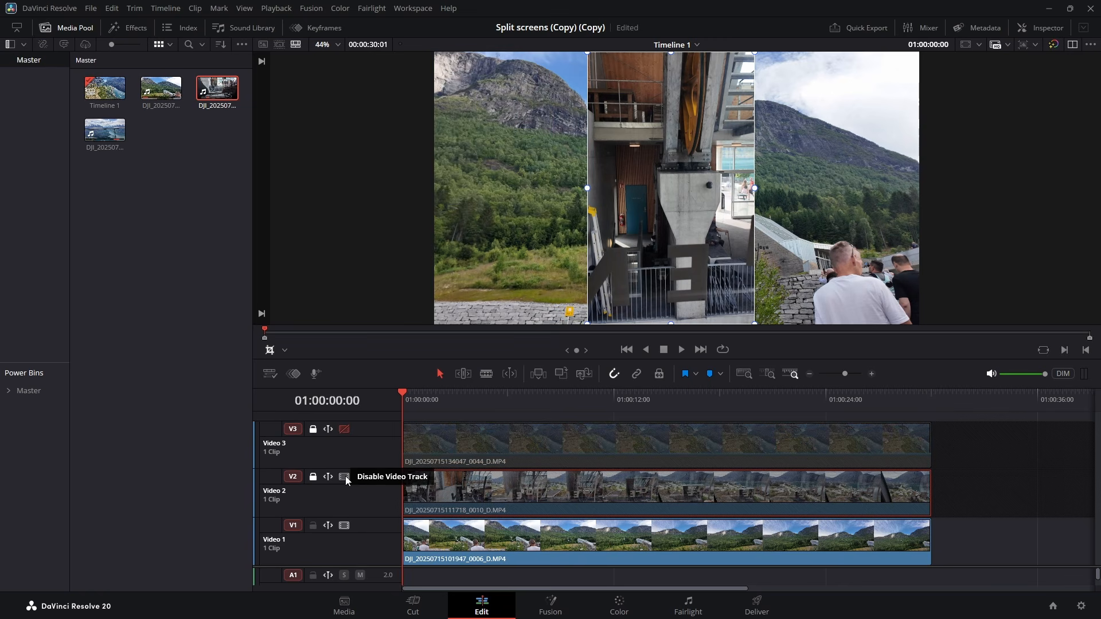
pyautogui.click(345, 476)
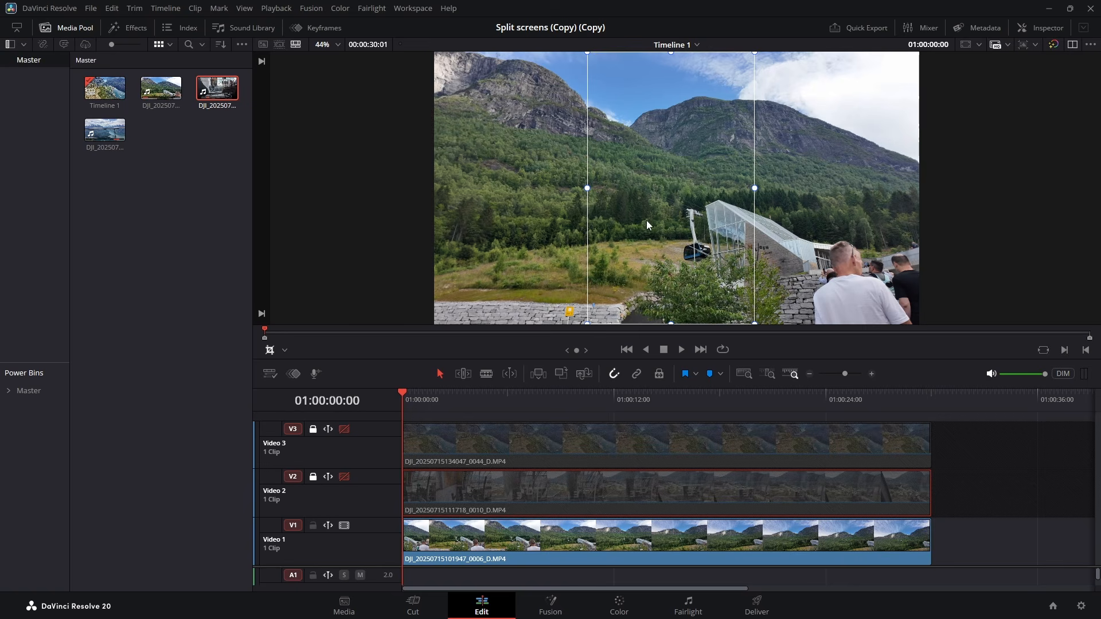
pyautogui.click(567, 545)
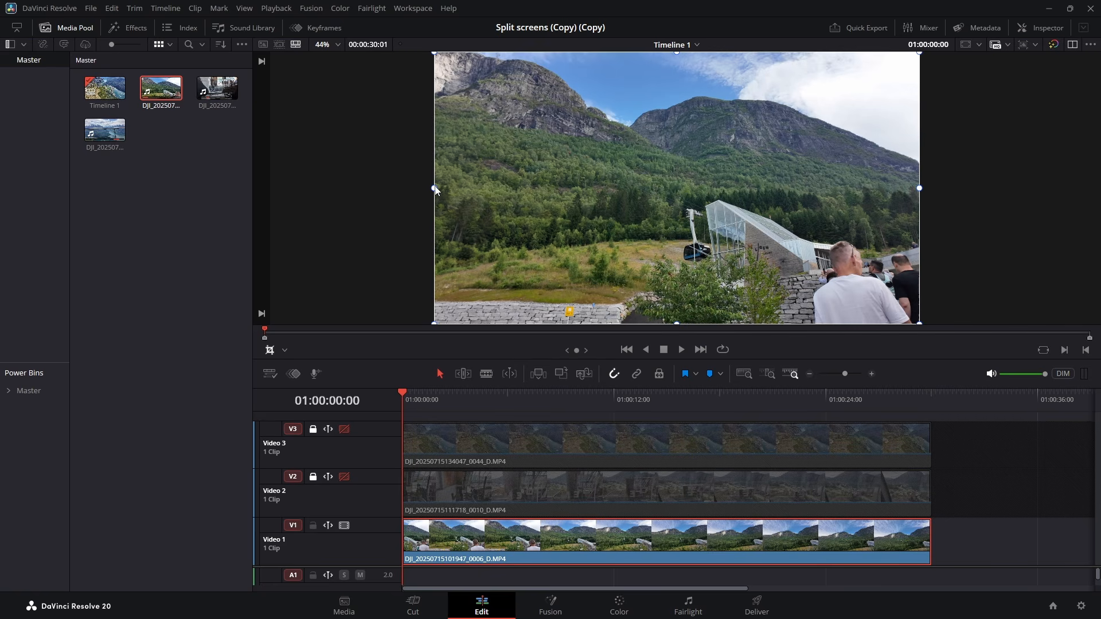
pyautogui.click(347, 429)
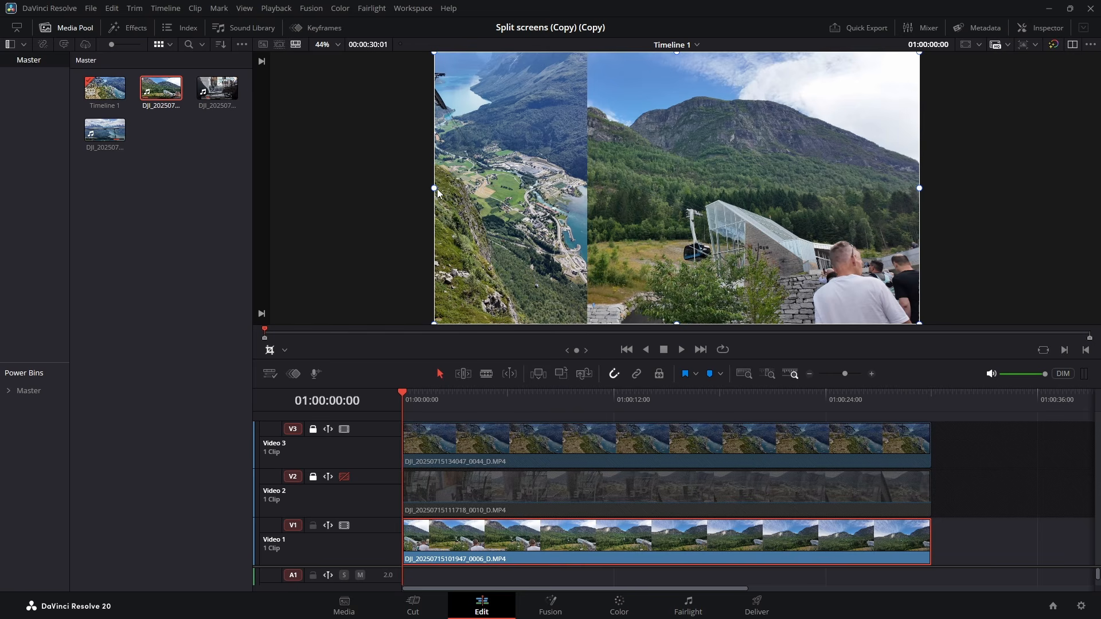
pyautogui.moveTo(436, 189); pyautogui.dragTo(593, 211)
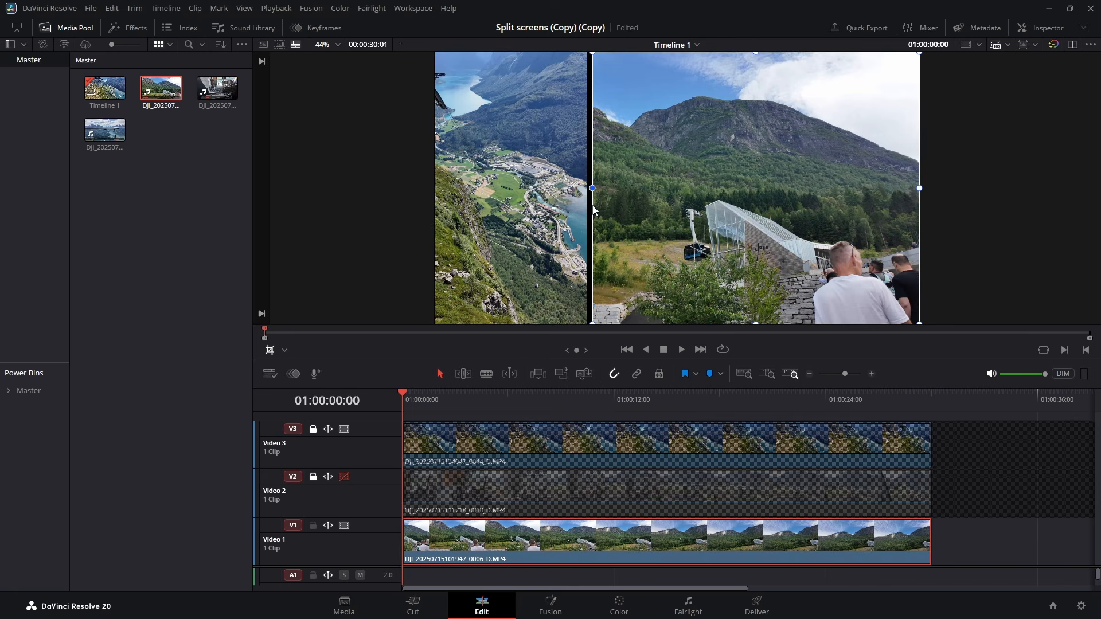
pyautogui.moveTo(593, 210); pyautogui.dragTo(598, 211)
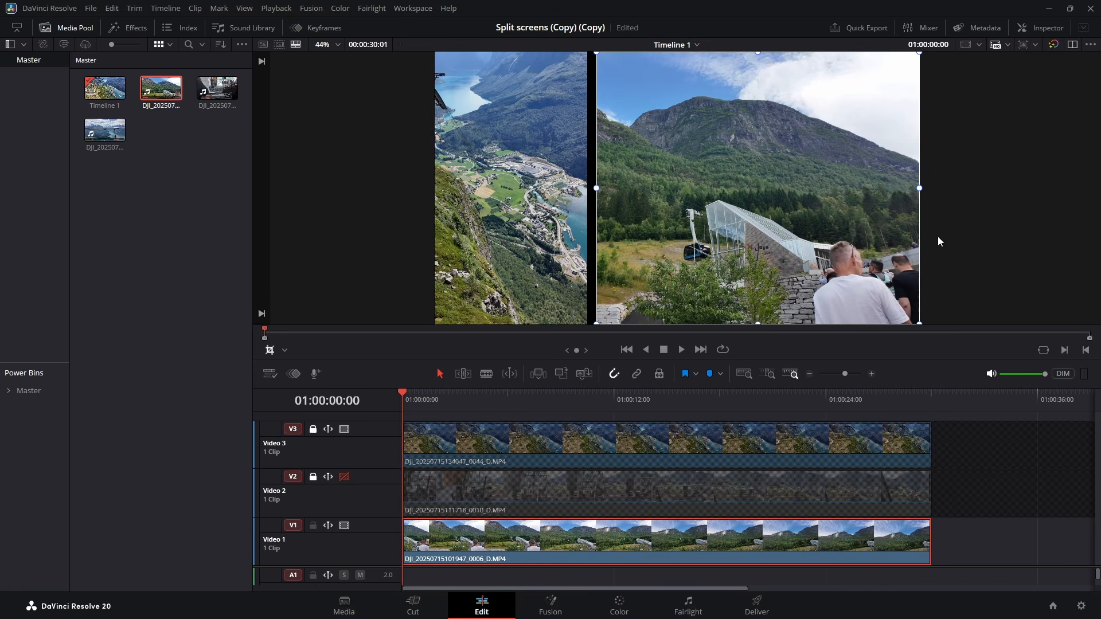
pyautogui.moveTo(921, 192); pyautogui.dragTo(754, 231)
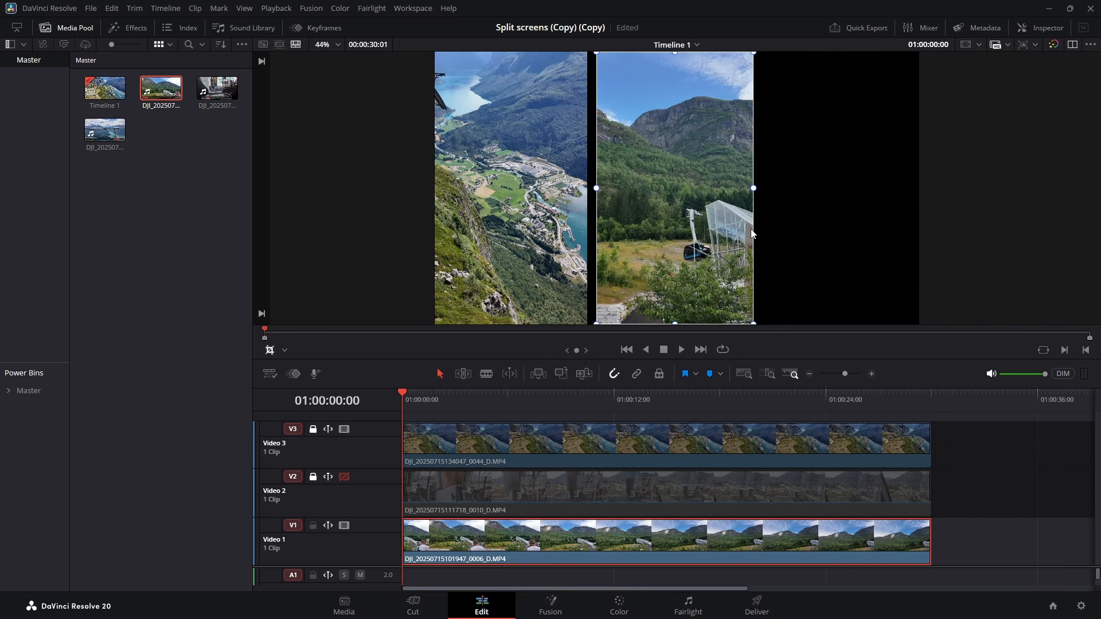
# - Use Transform to move the cropped Video 1 strip to the right edge of the frame, and enable Video 2 again
pyautogui.click(286, 350)
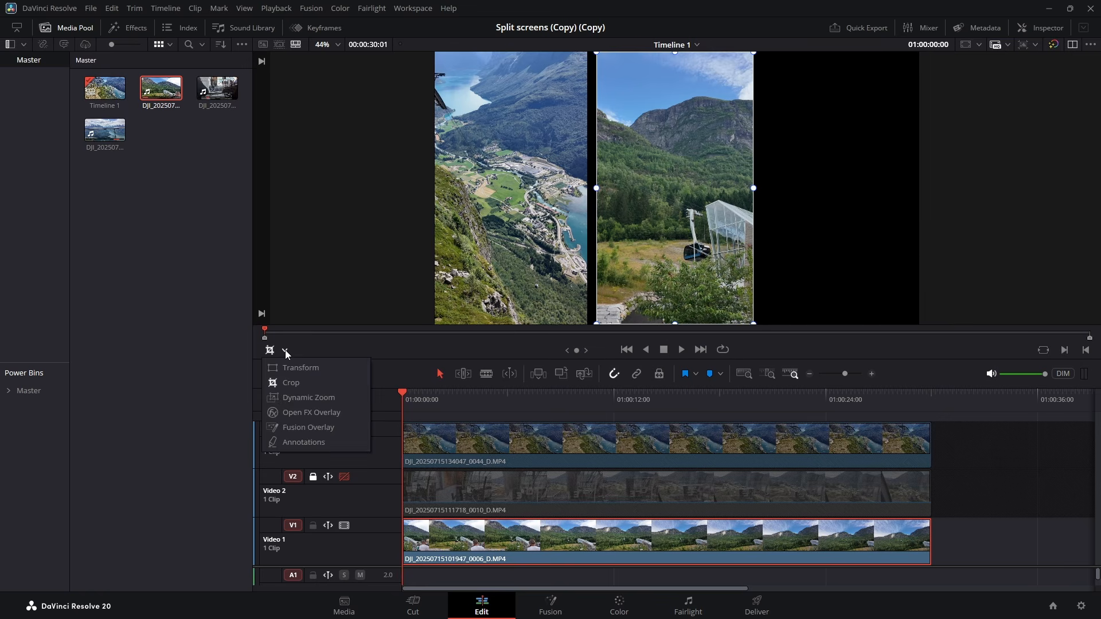
pyautogui.click(288, 369)
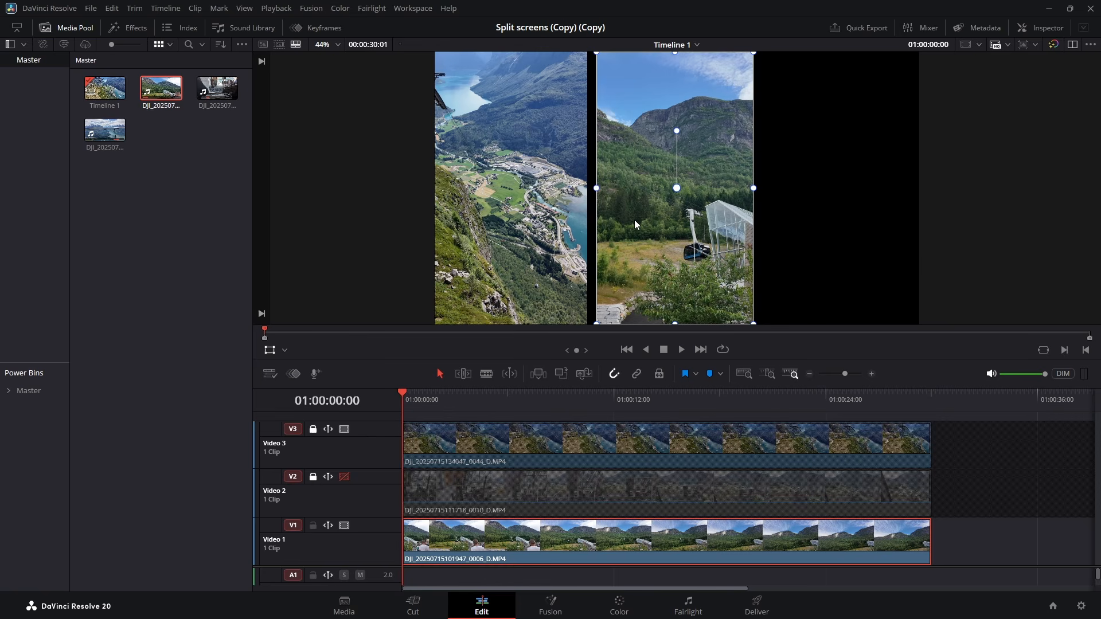
pyautogui.moveTo(635, 223); pyautogui.dragTo(800, 243)
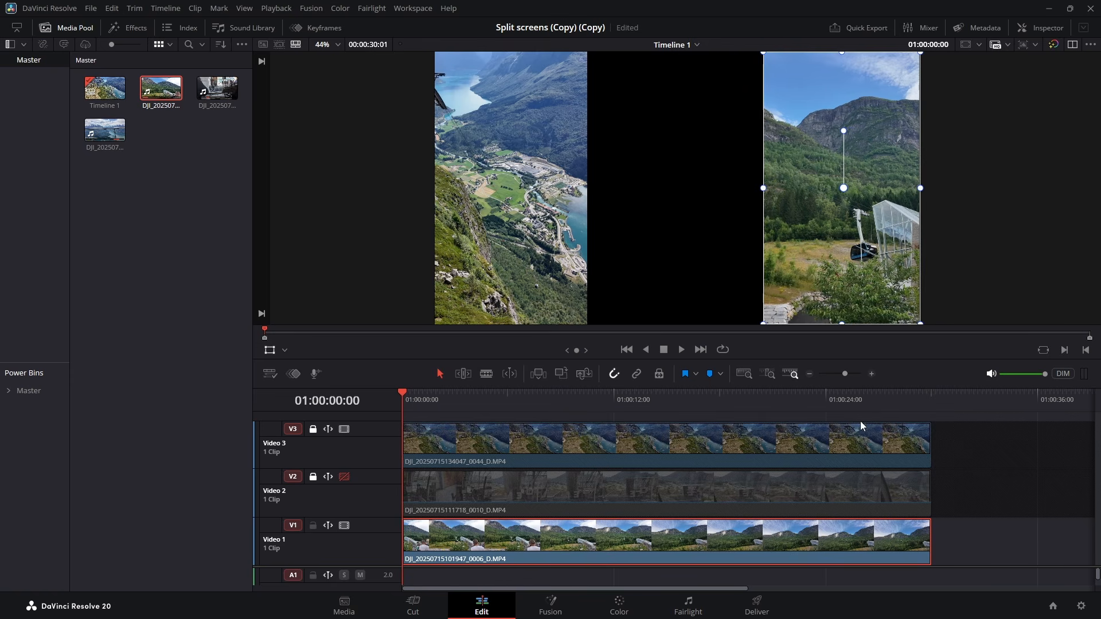
pyautogui.click(343, 478)
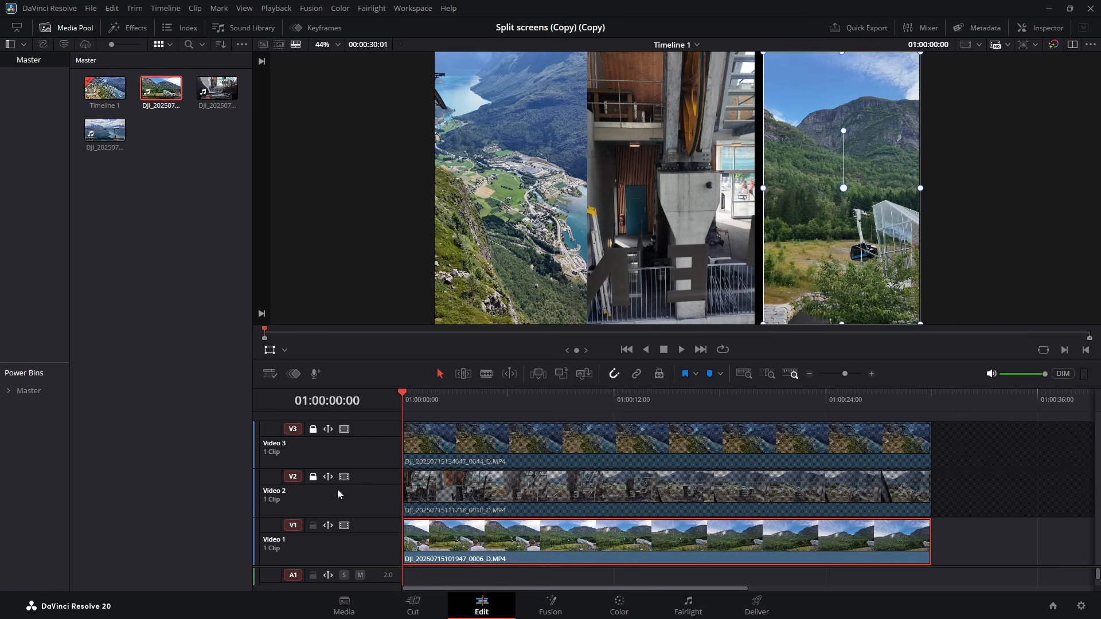
# - Extend the Video 1 strip's left crop edge to meet the middle strip, closing the black gap, and play the result
pyautogui.click(286, 352)
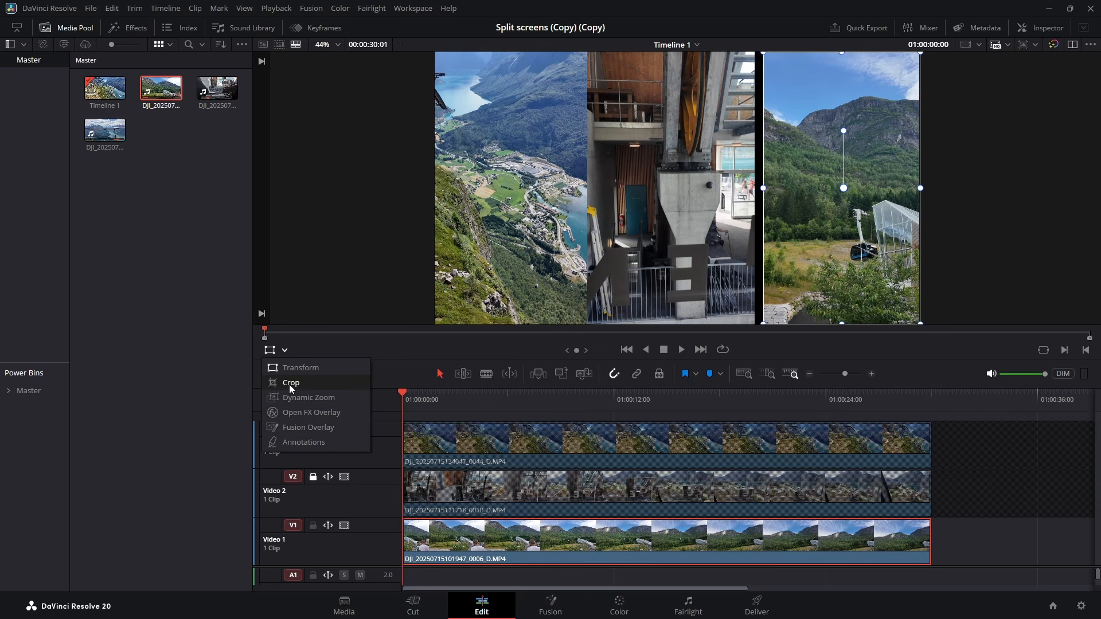
pyautogui.click(291, 383)
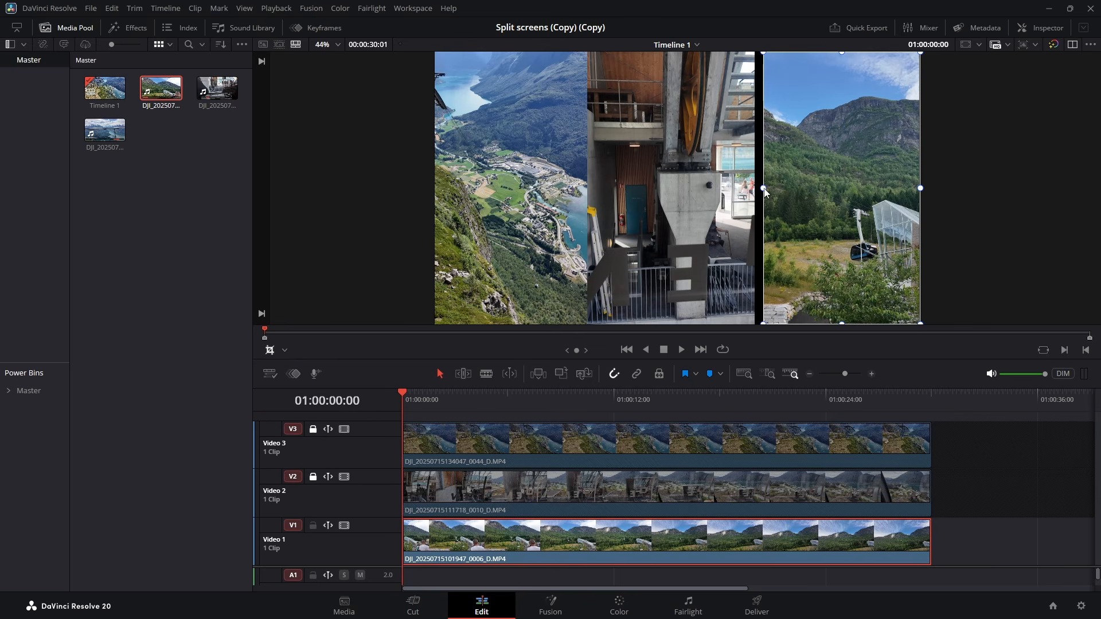
pyautogui.moveTo(765, 191); pyautogui.dragTo(755, 195)
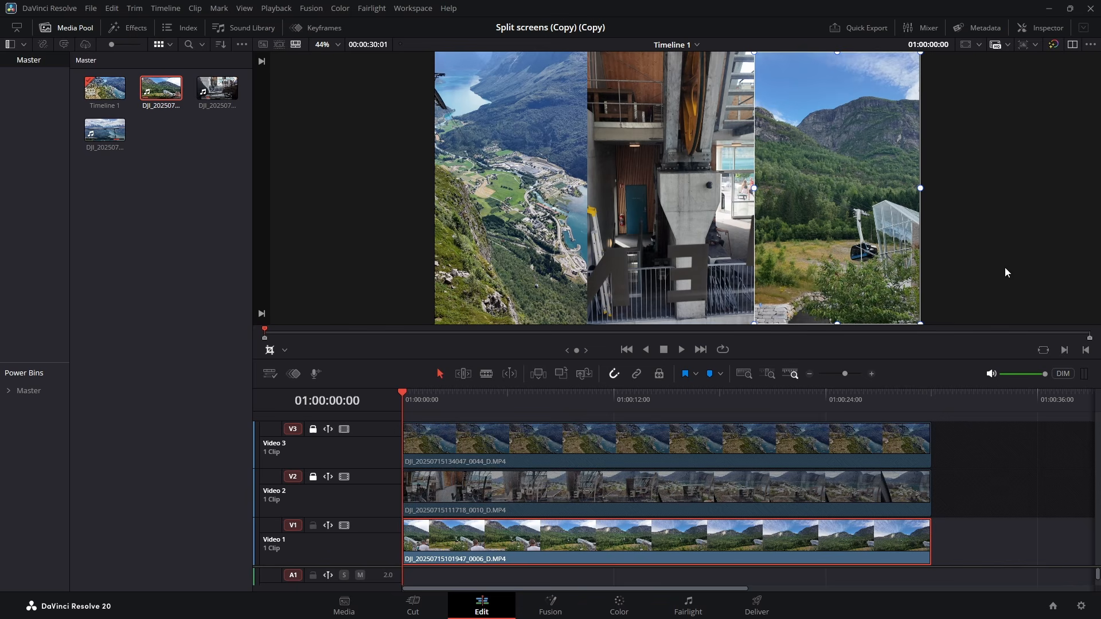
pyautogui.click(684, 349)
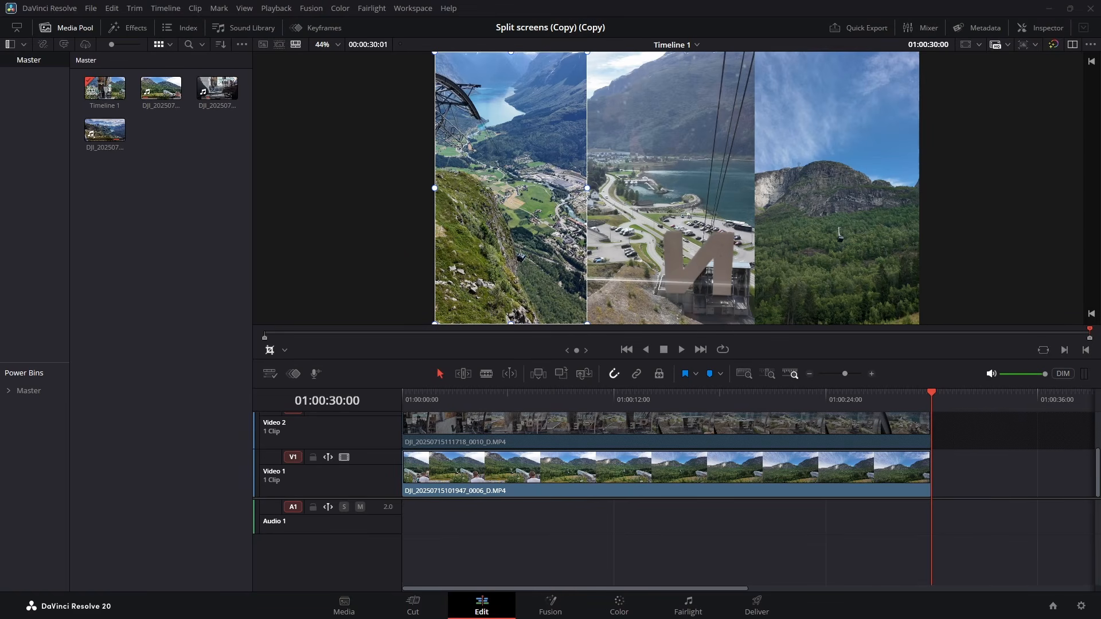
# - Hide the Media Pool, enlarge the viewer, and play the three-way split screen from the start
pyautogui.click(82, 27)
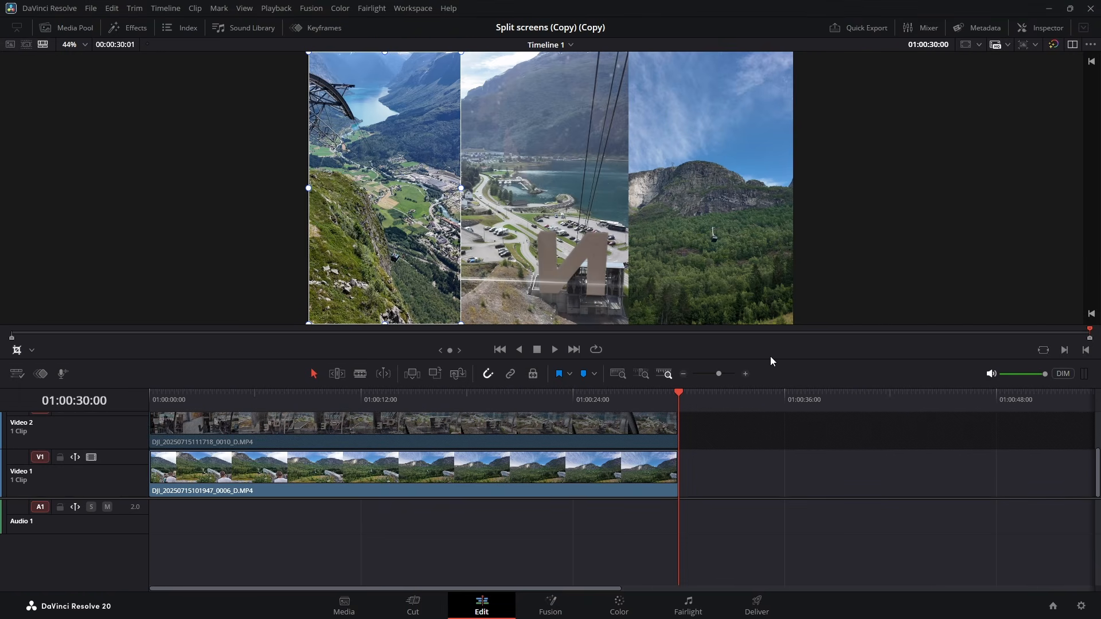
pyautogui.moveTo(770, 357); pyautogui.dragTo(801, 459)
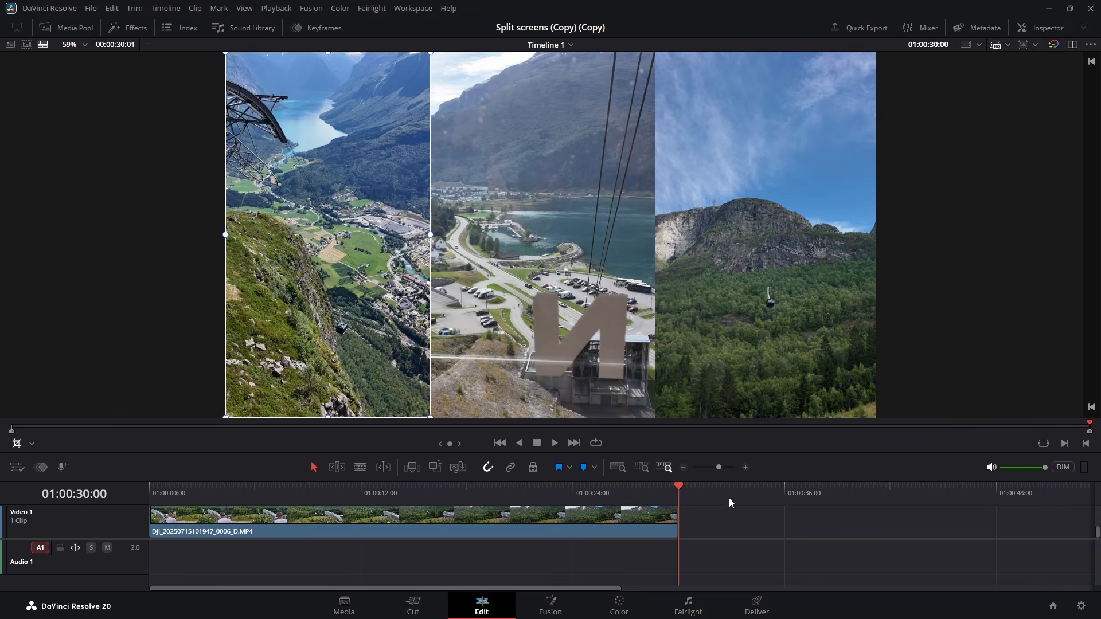
pyautogui.click(209, 518)
pyautogui.press('Home')
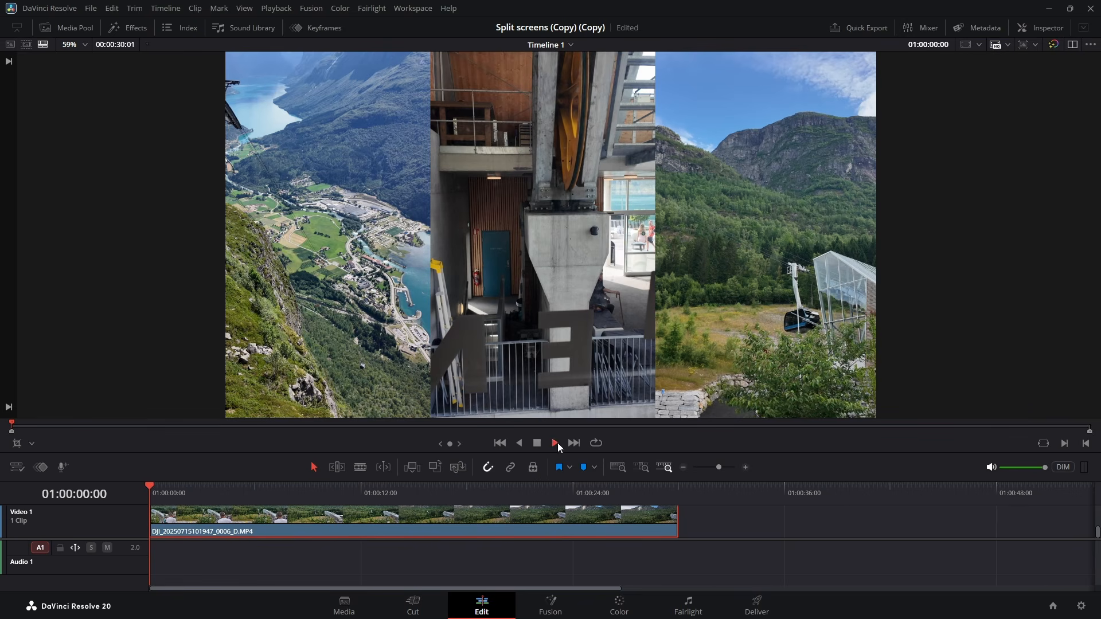
pyautogui.press('space')
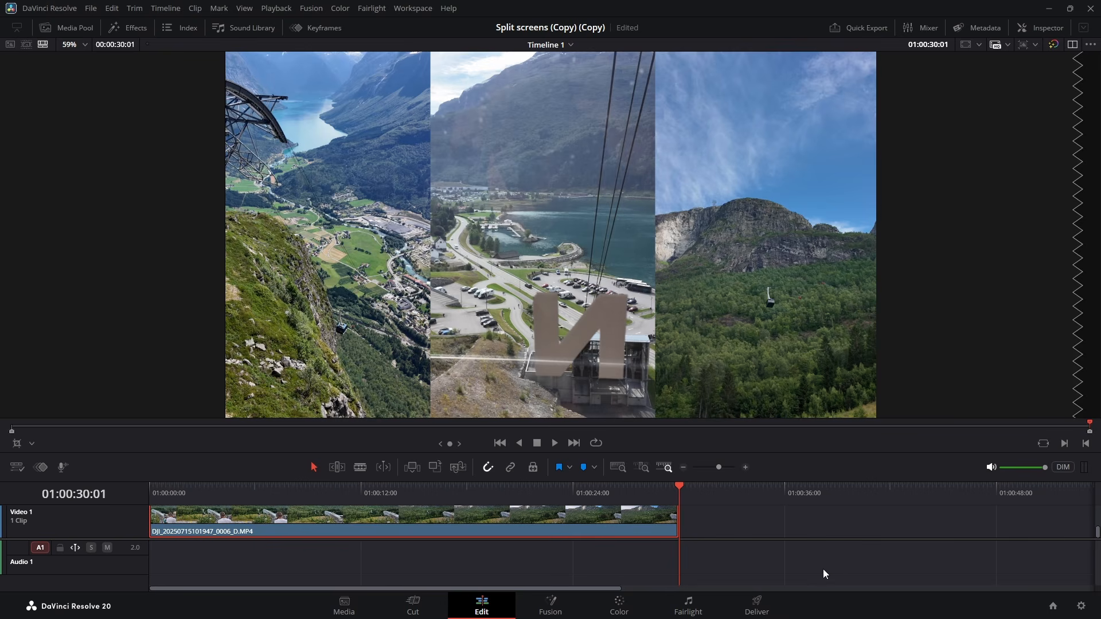
# - Make room for all three video tracks and trim the start of the Video 1 clip to about 17 seconds
pyautogui.moveTo(814, 452); pyautogui.dragTo(814, 264)
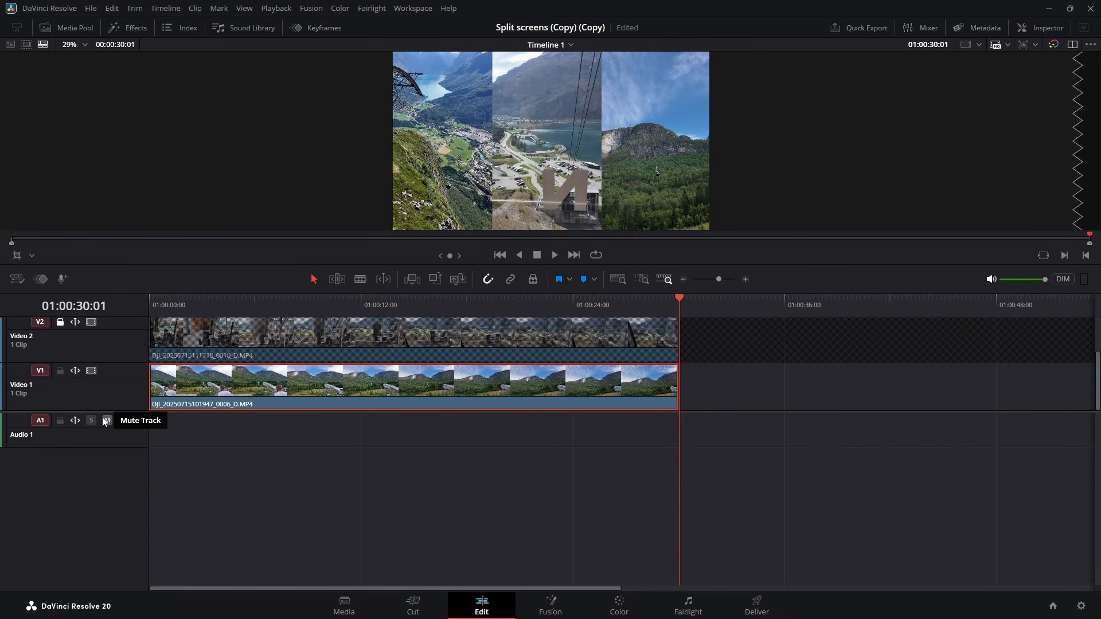
pyautogui.moveTo(110, 411); pyautogui.dragTo(114, 514)
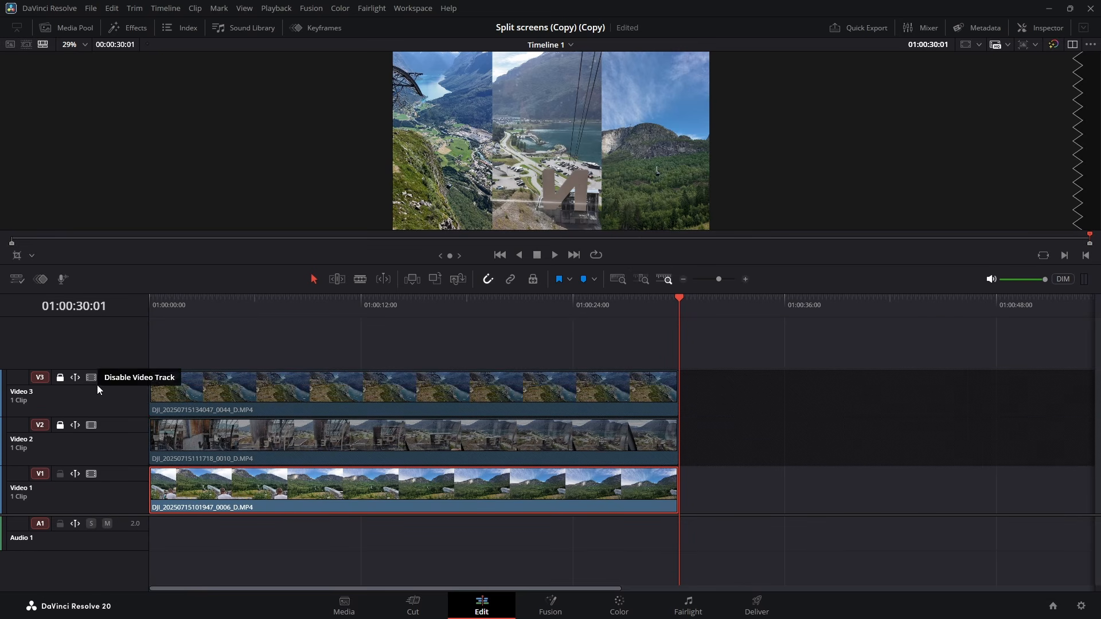
pyautogui.click(146, 489)
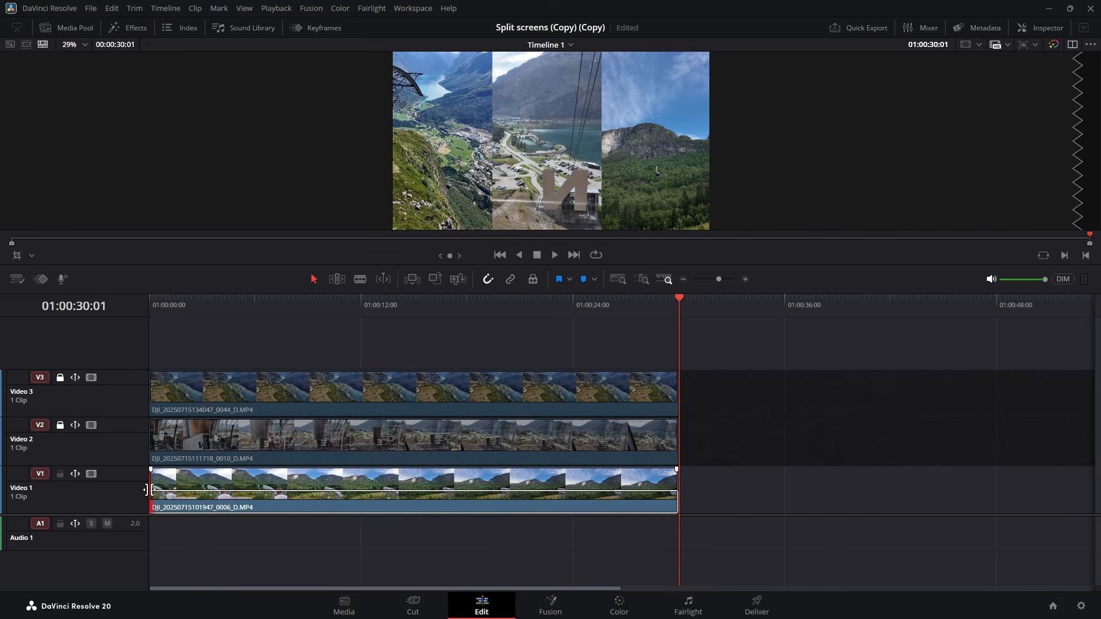
pyautogui.moveTo(146, 490); pyautogui.dragTo(442, 505)
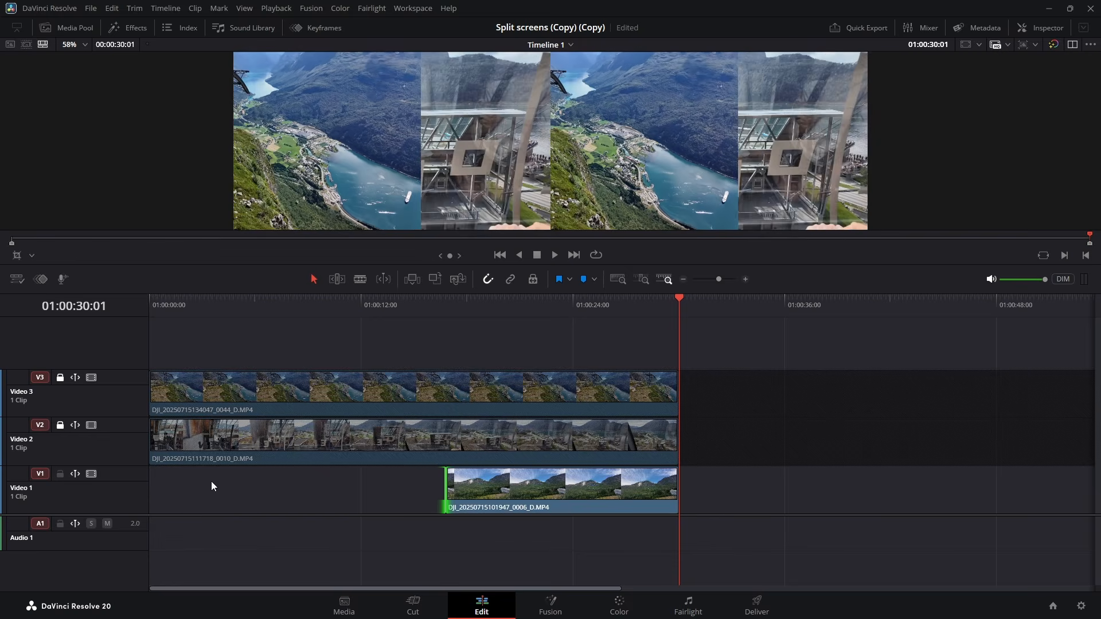
# - Lock Video 1, unlock Video 2, and trim the start of the Video 2 clip to about 8 seconds
pyautogui.click(60, 475)
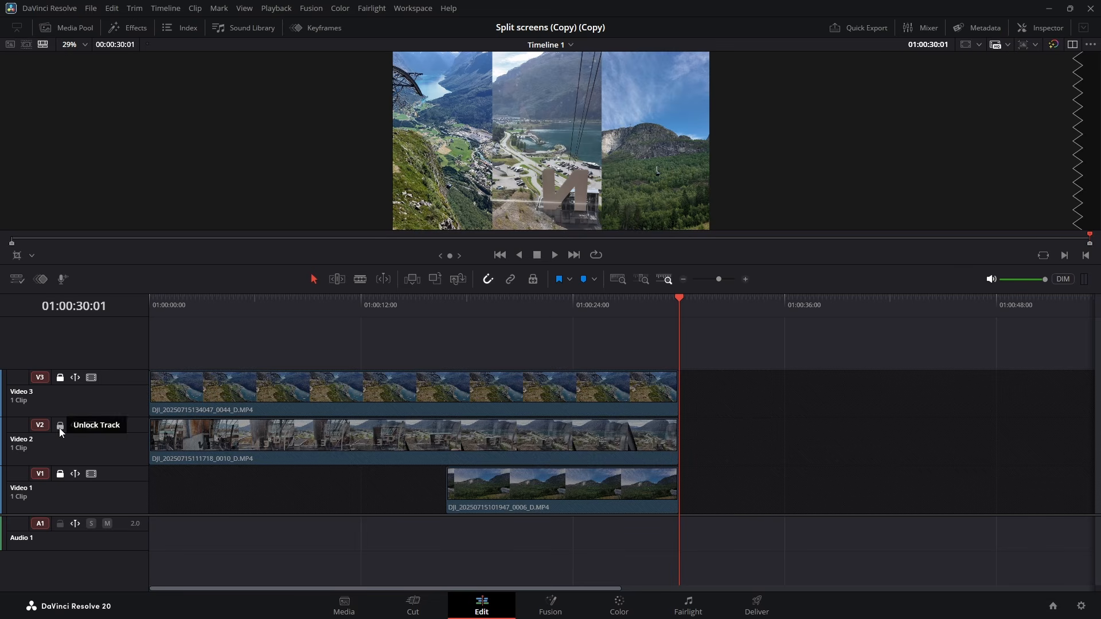
pyautogui.click(60, 425)
pyautogui.moveTo(147, 439); pyautogui.dragTo(294, 457)
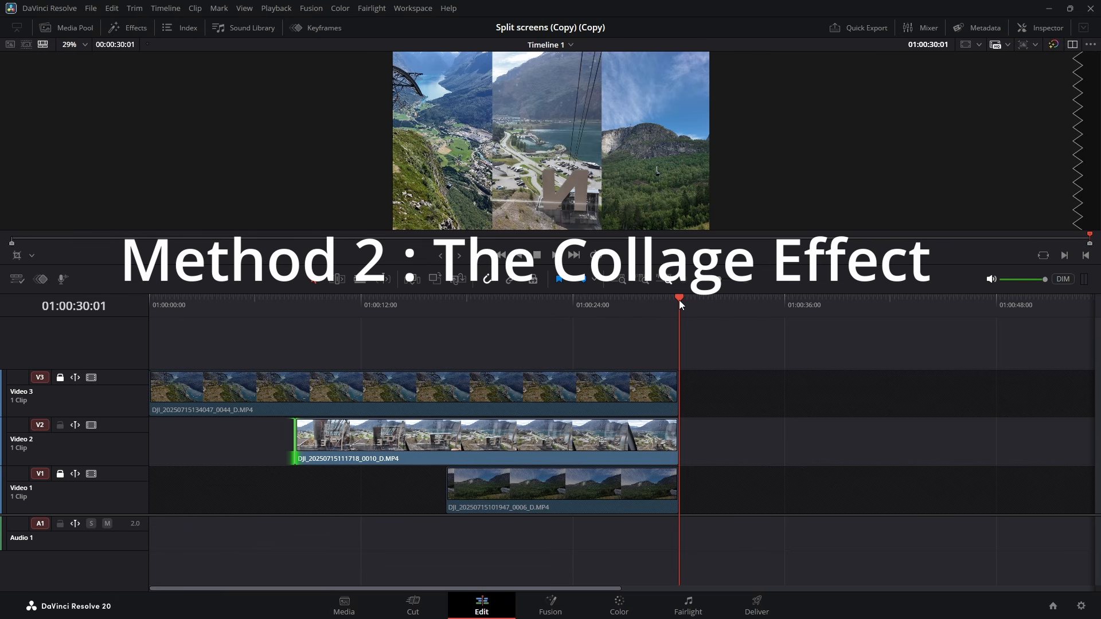
# - Play the staggered split screen from the start in an enlarged viewer, and stop once all three strips are showing
pyautogui.moveTo(678, 301); pyautogui.dragTo(105, 349)
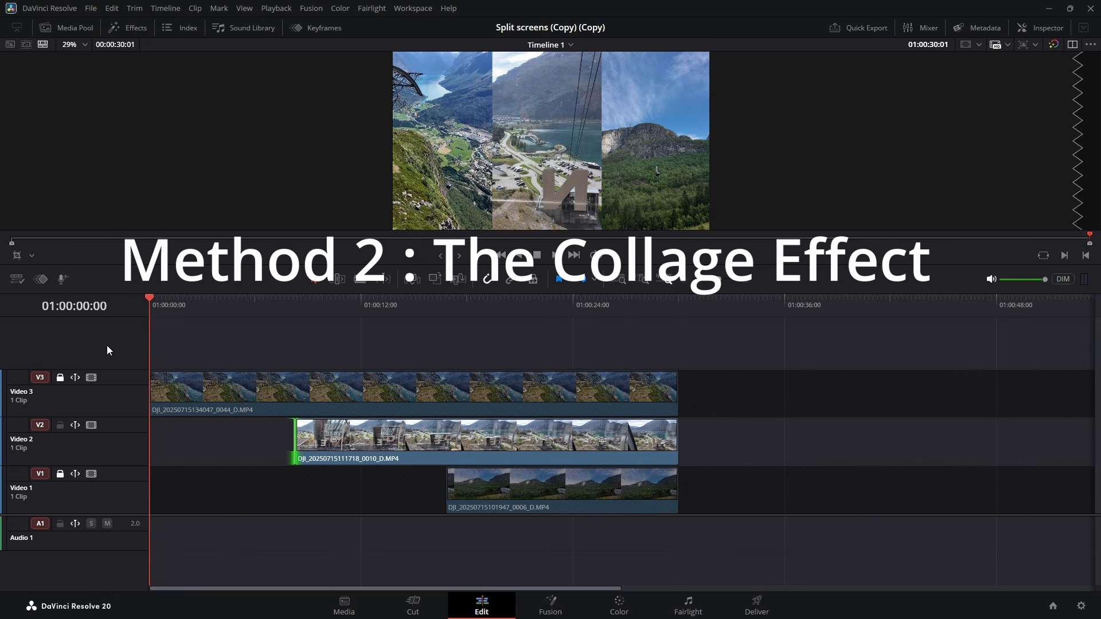
pyautogui.click(555, 255)
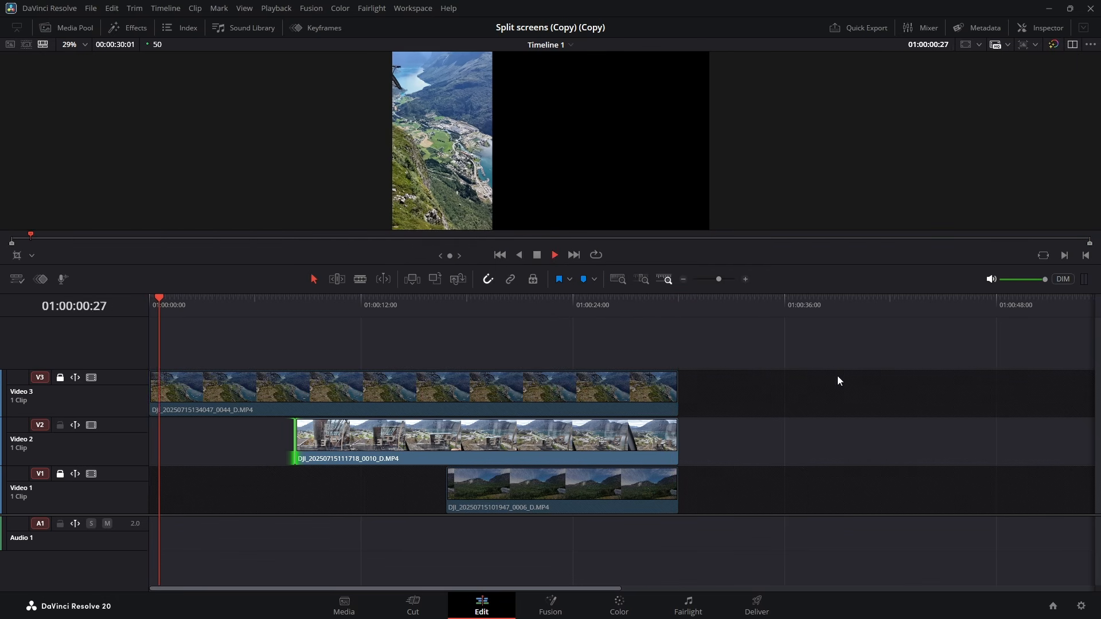
pyautogui.click(537, 256)
pyautogui.moveTo(179, 299); pyautogui.dragTo(136, 303)
pyautogui.moveTo(850, 263); pyautogui.dragTo(890, 468)
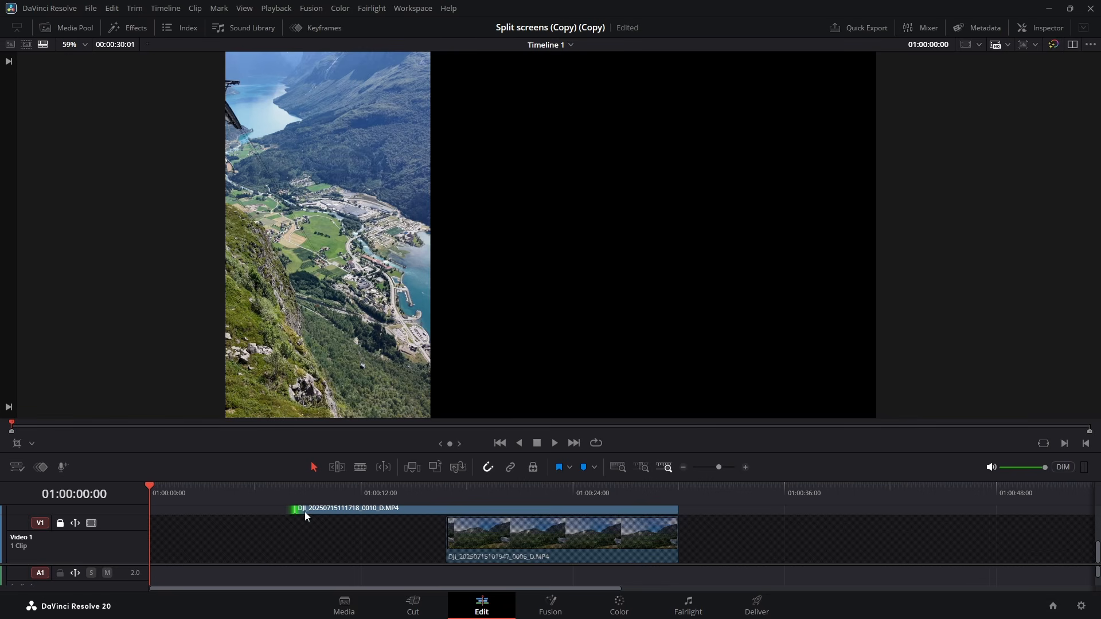
pyautogui.click(555, 443)
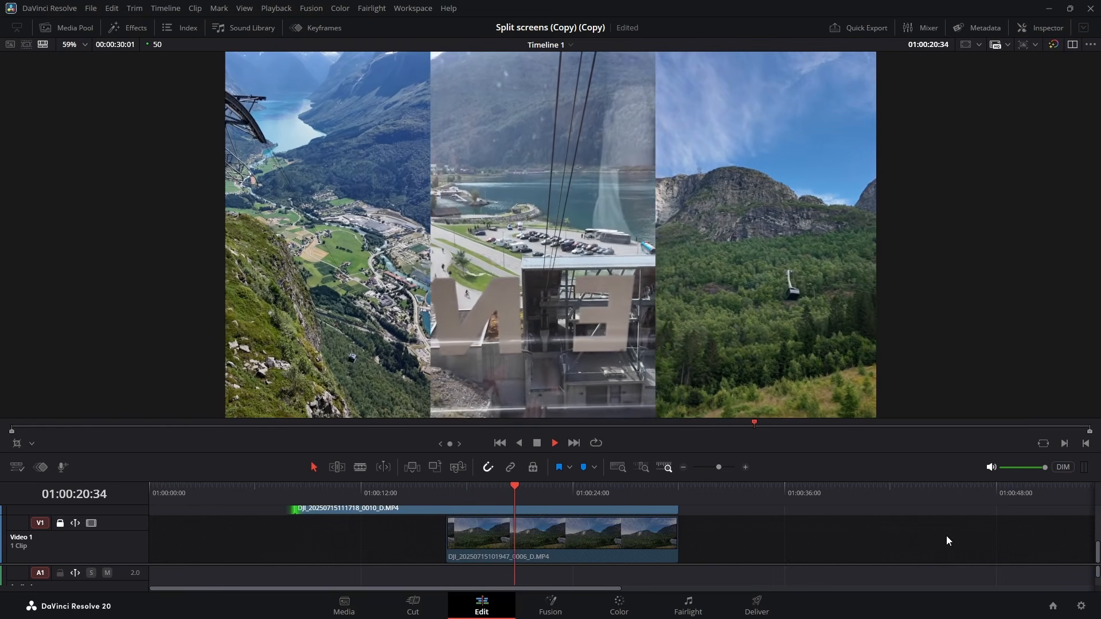
pyautogui.click(538, 445)
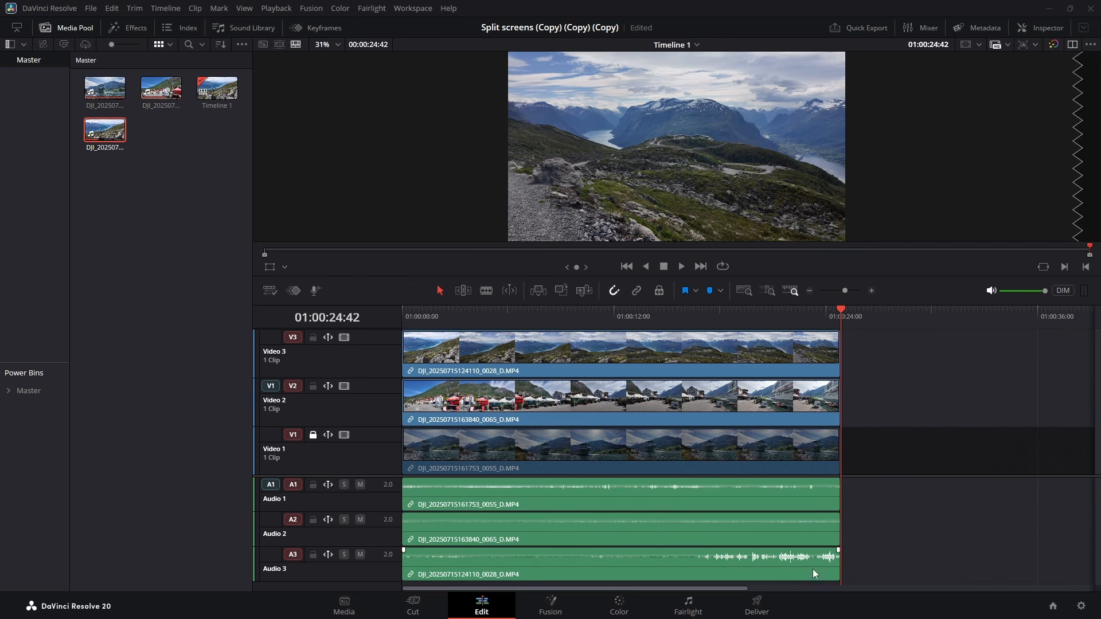
# - Lock Video 3 and Video 2, and delete the audio clips from all three audio tracks
pyautogui.click(316, 339)
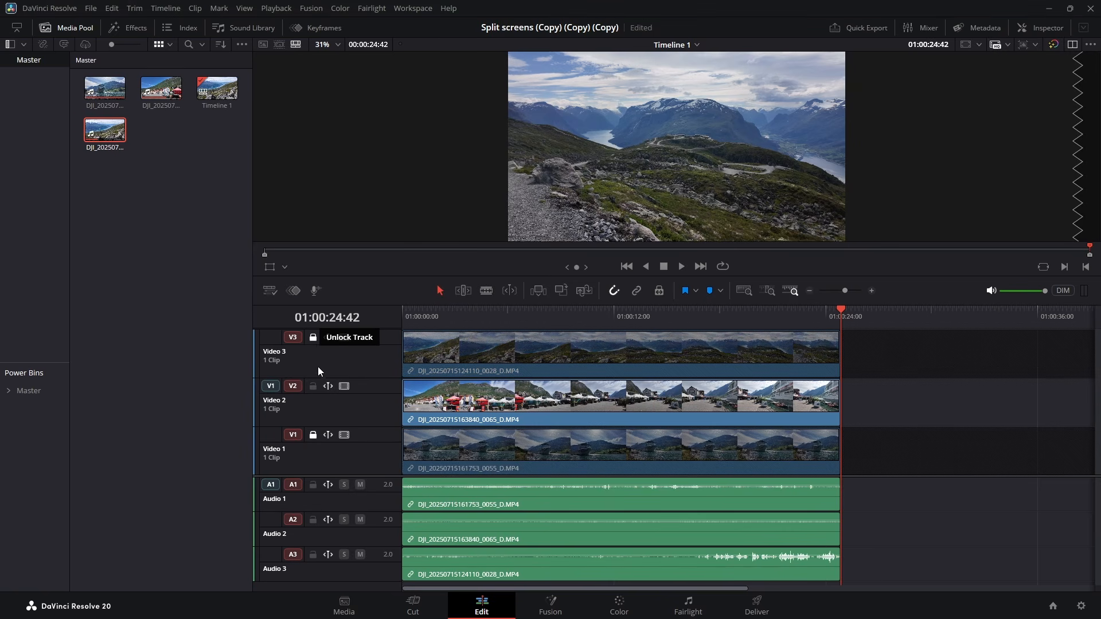
pyautogui.click(315, 386)
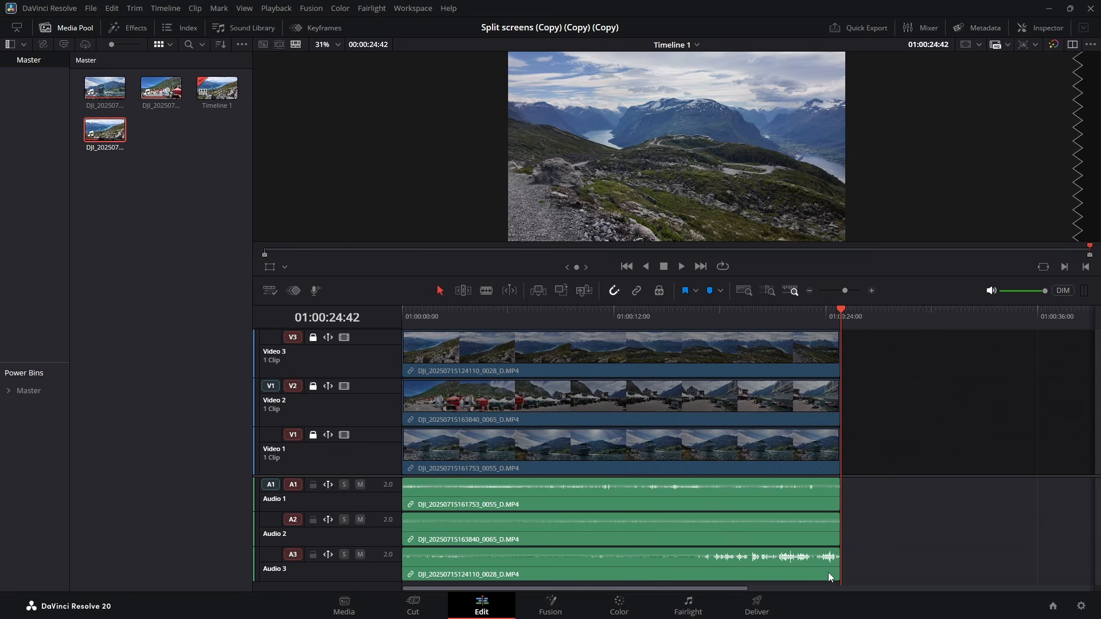
pyautogui.click(710, 560)
pyautogui.keyDown('ctrl'); pyautogui.click(708, 535); pyautogui.keyUp('ctrl')
pyautogui.keyDown('ctrl'); pyautogui.click(708, 506); pyautogui.keyUp('ctrl')
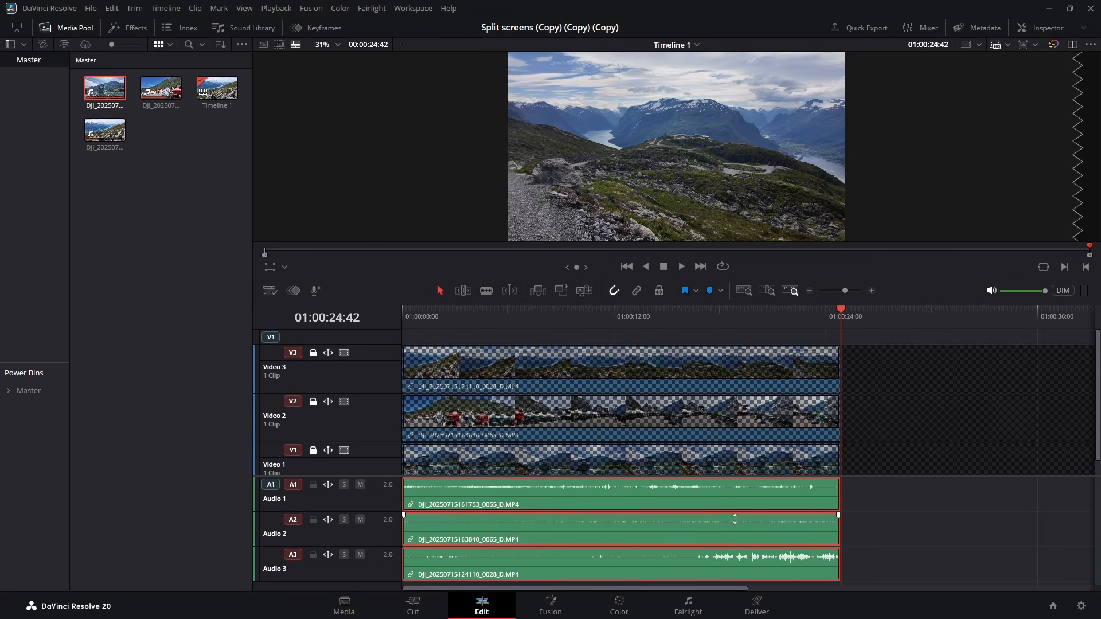
pyautogui.rightClick(697, 525)
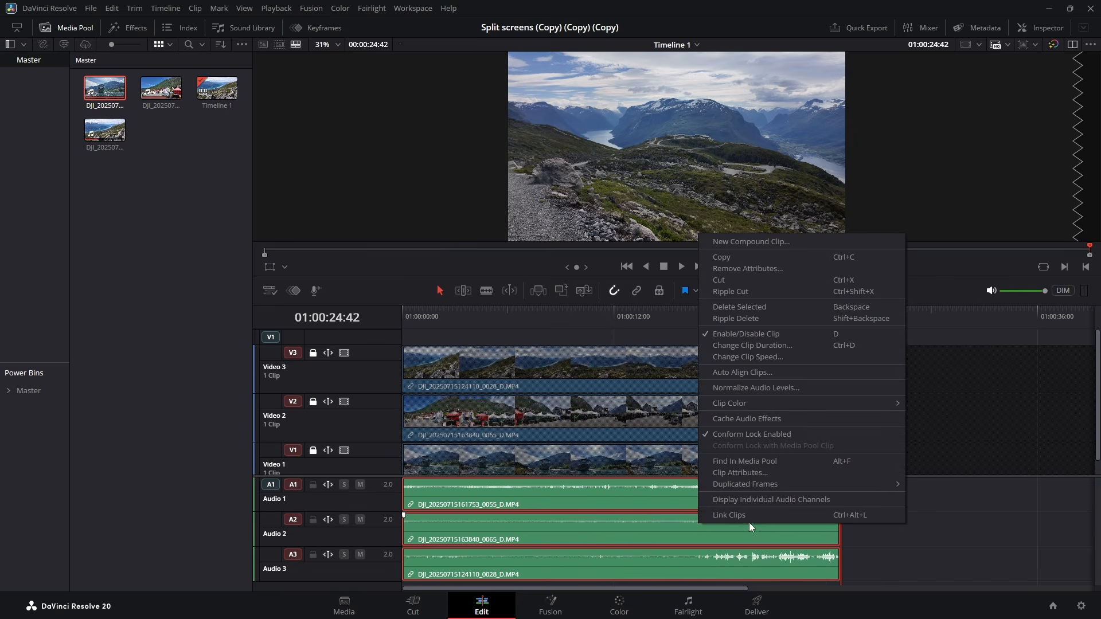
pyautogui.click(731, 307)
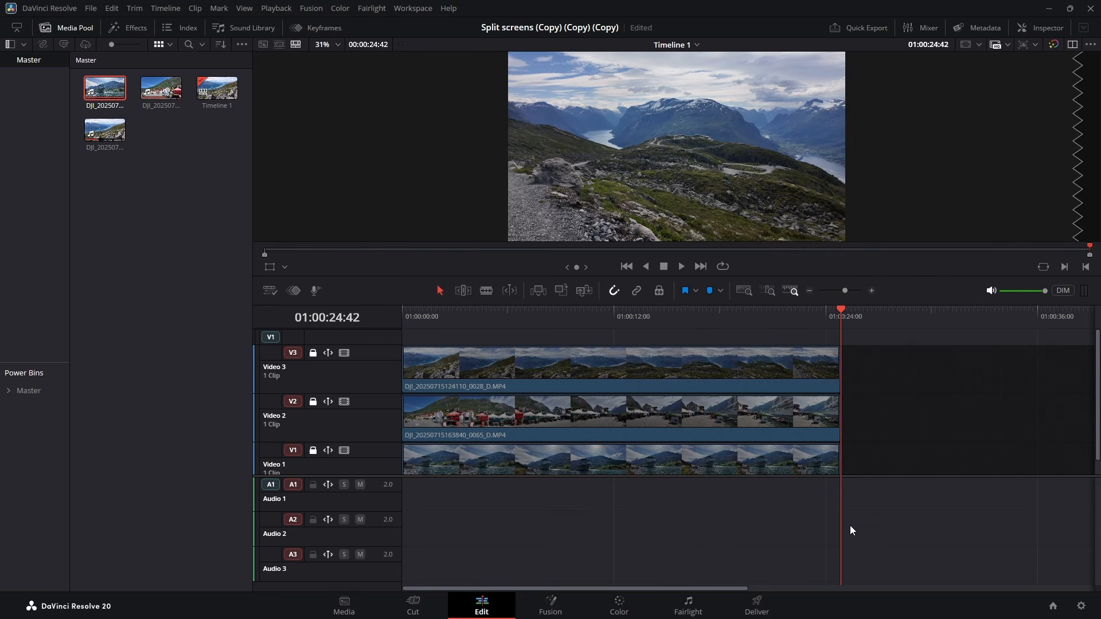
# - Delete the empty audio tracks, and enlarge the video track area and the viewer
pyautogui.rightClick(344, 503)
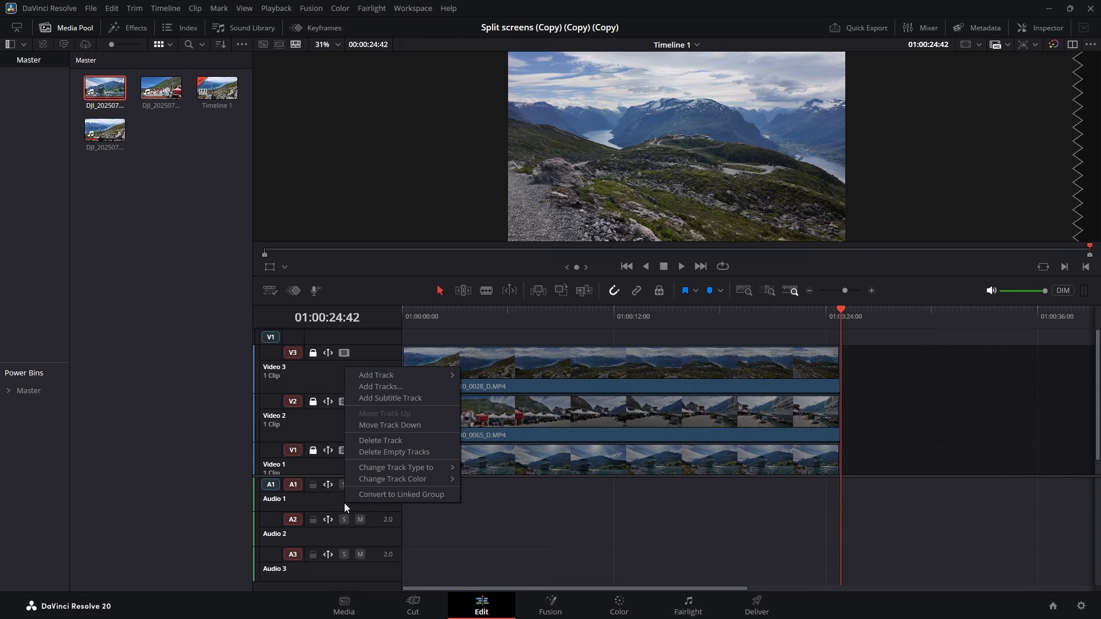
pyautogui.click(383, 452)
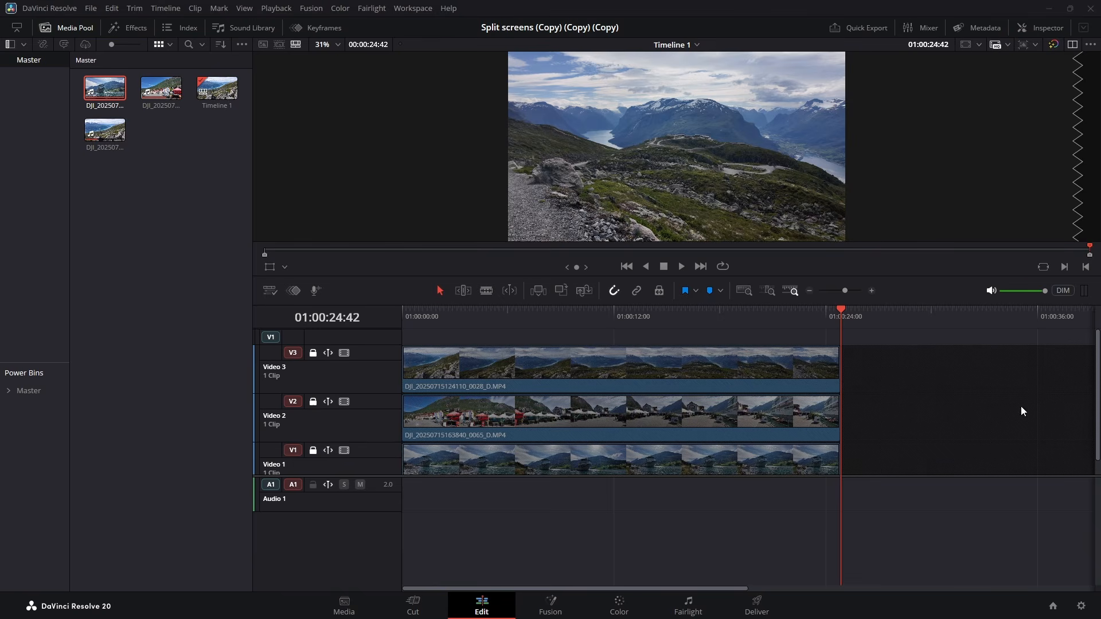
pyautogui.moveTo(367, 476); pyautogui.dragTo(361, 555)
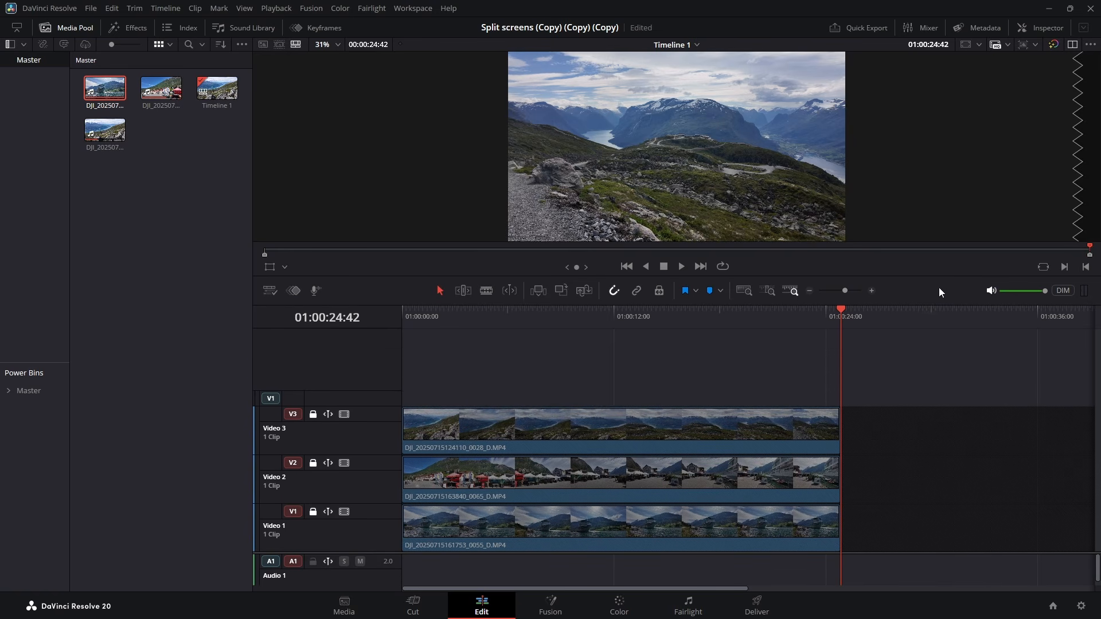
pyautogui.moveTo(934, 275); pyautogui.dragTo(931, 338)
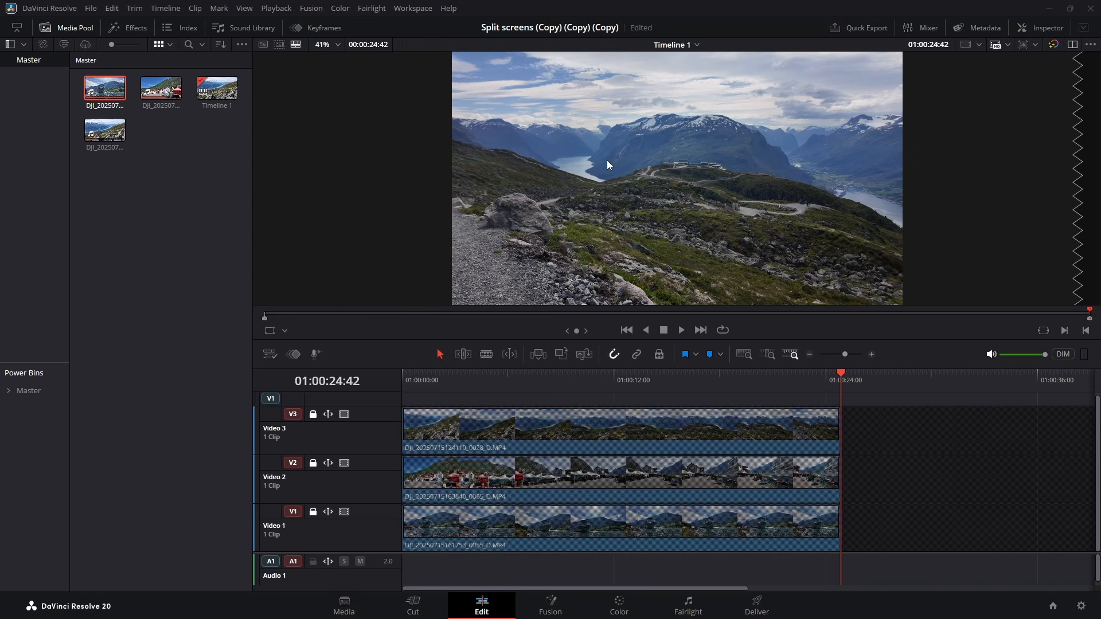
# - Hide the Media Pool and show the Effects library at half height so the timeline spans the full width
pyautogui.click(74, 29)
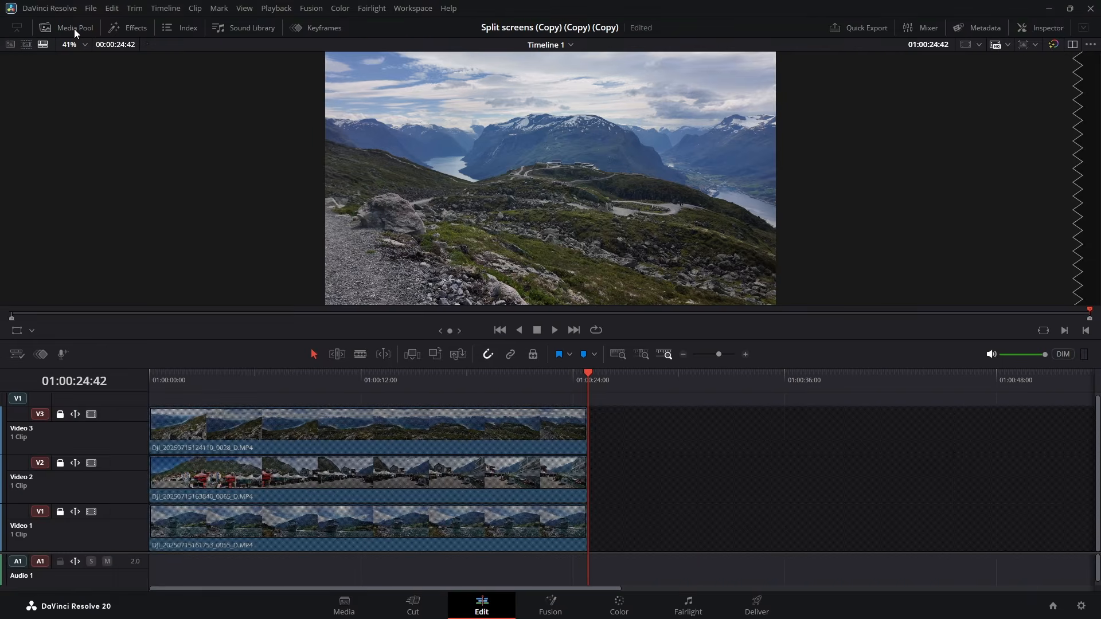
pyautogui.click(133, 29)
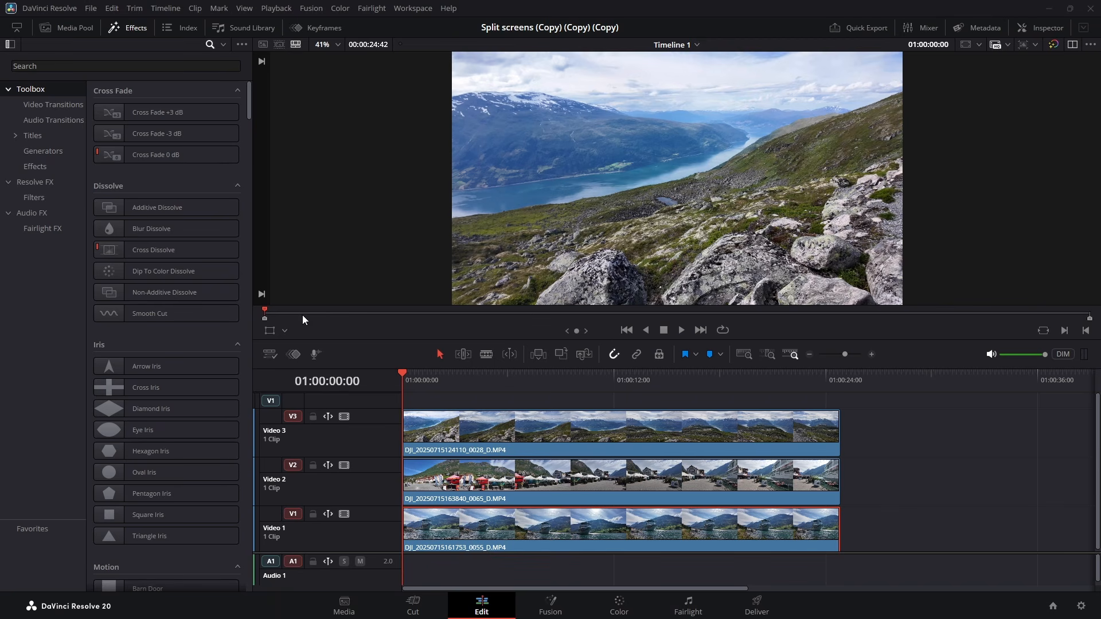
pyautogui.click(18, 29)
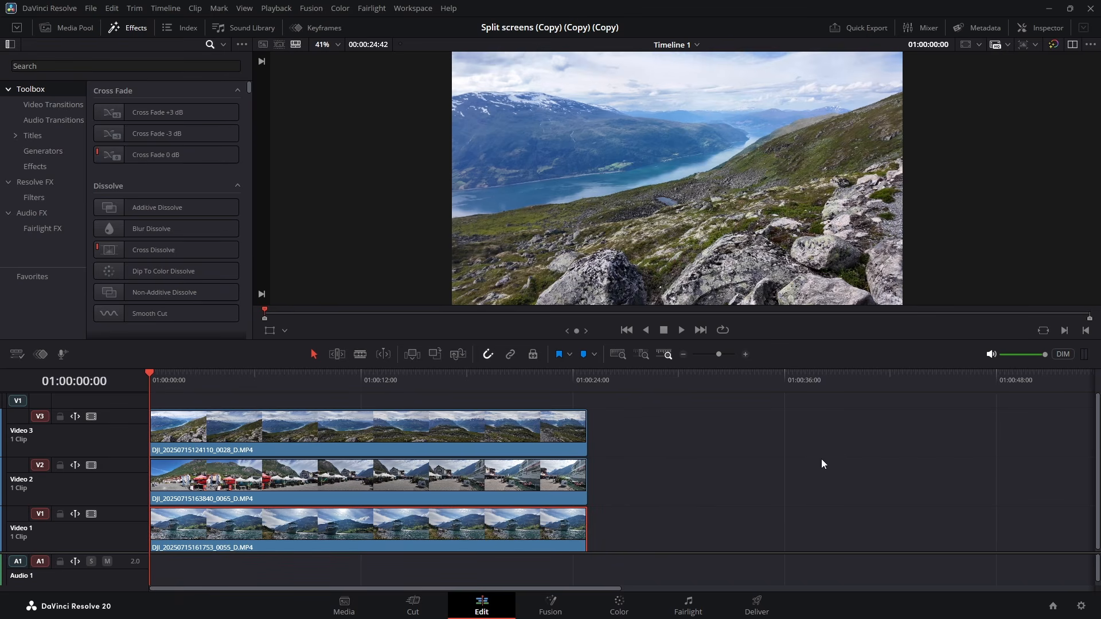
# - Stagger the clips end to end, moving the Video 2 clip after the Video 3 clip and the Video 1 clip after that
pyautogui.click(683, 354)
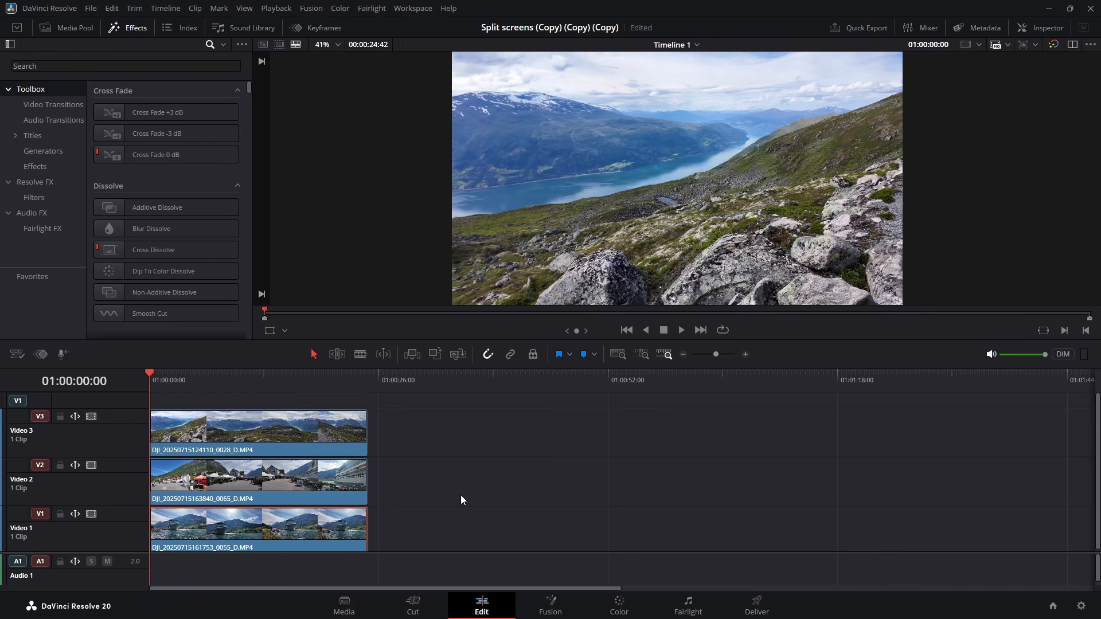
pyautogui.moveTo(337, 500); pyautogui.dragTo(559, 500)
pyautogui.moveTo(493, 487); pyautogui.dragTo(483, 483)
pyautogui.moveTo(314, 533); pyautogui.dragTo(759, 534)
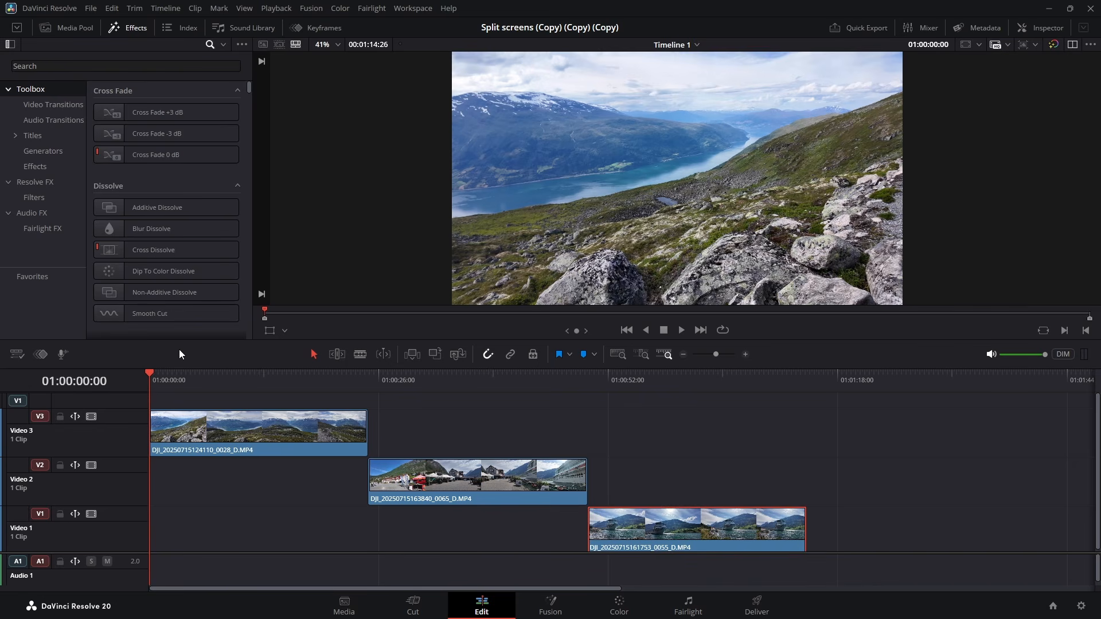
# - Find Video Collage under Resolve FX, apply it to the Video 3 clip, and show its settings in the Inspector
pyautogui.click(232, 439)
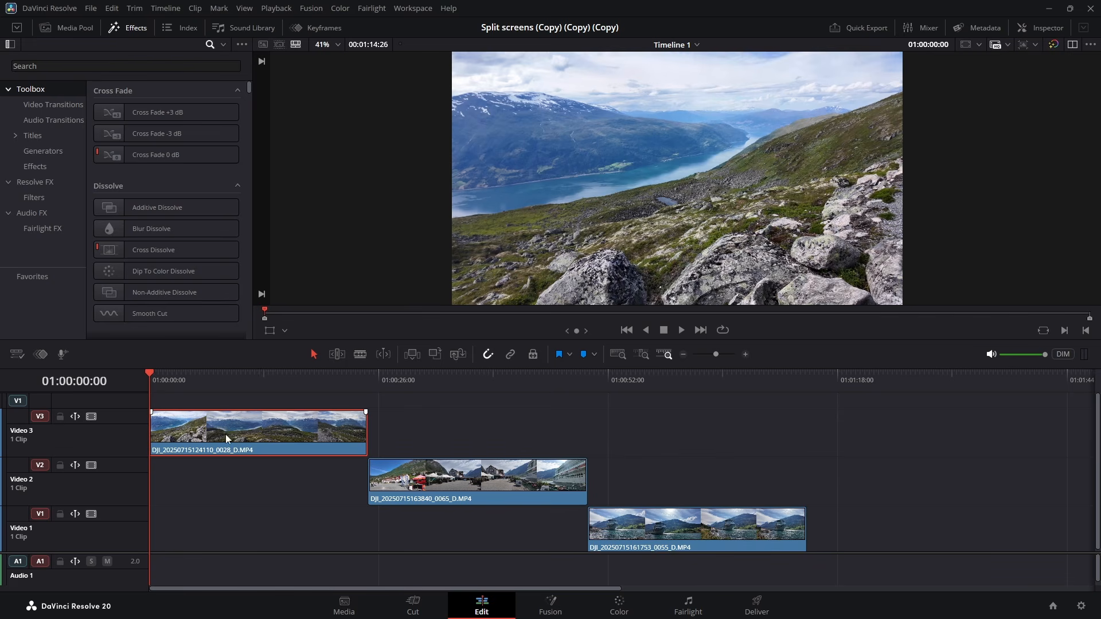
pyautogui.click(42, 65)
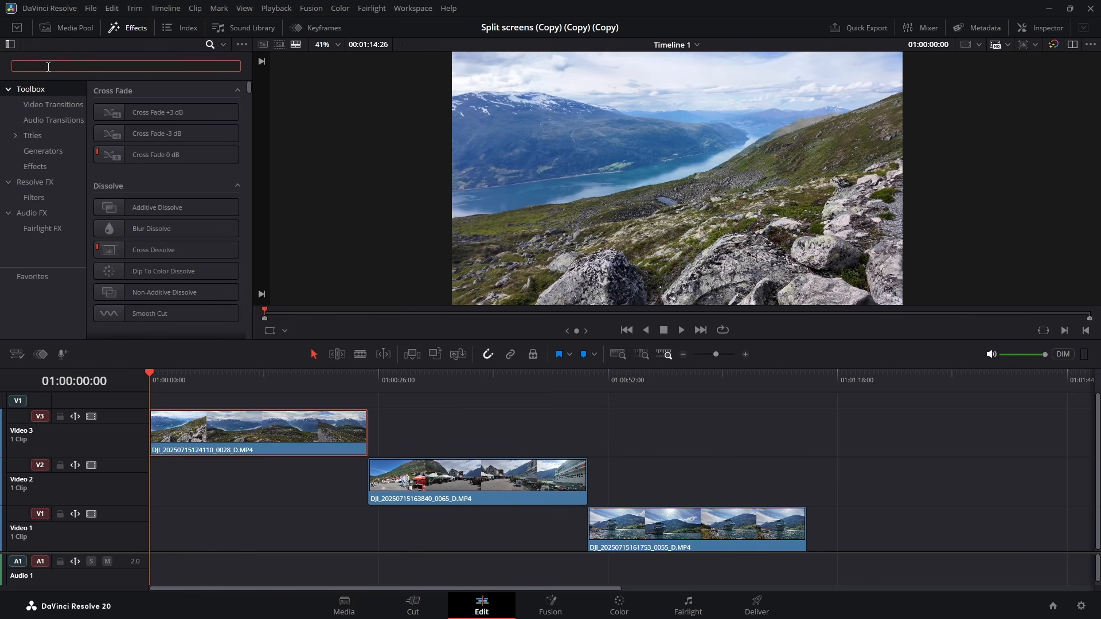
pyautogui.write('deo')
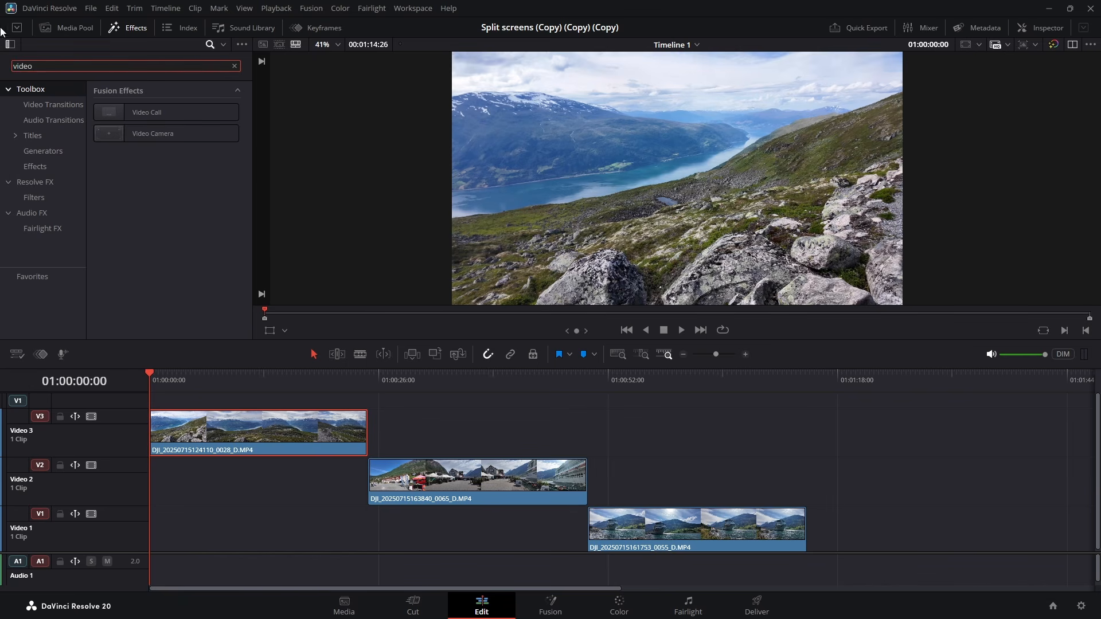
pyautogui.click(27, 184)
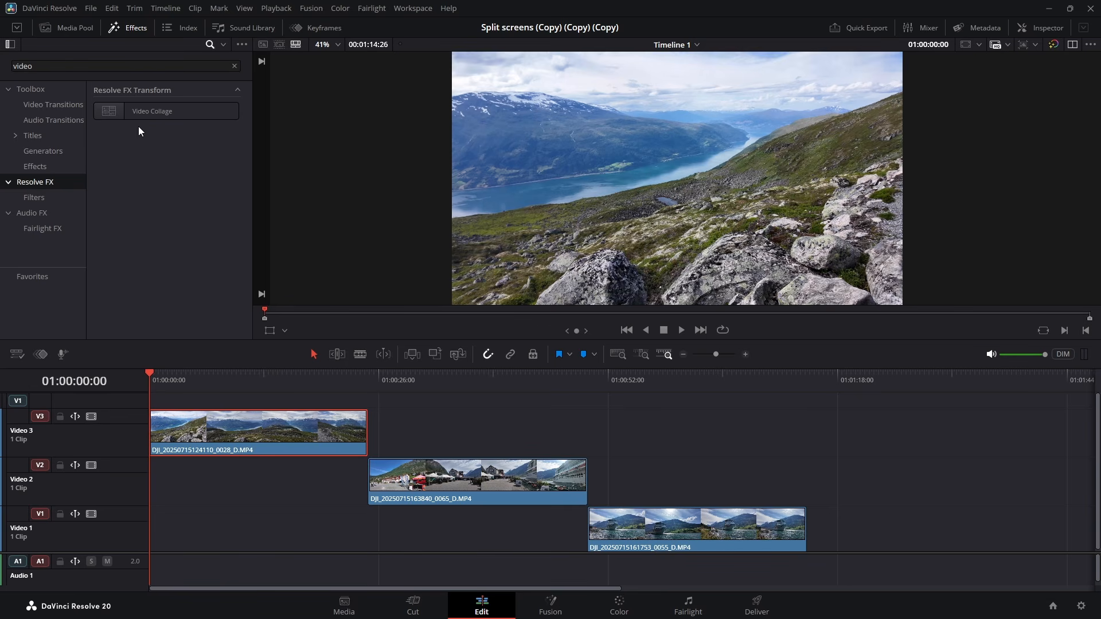
pyautogui.moveTo(137, 123)
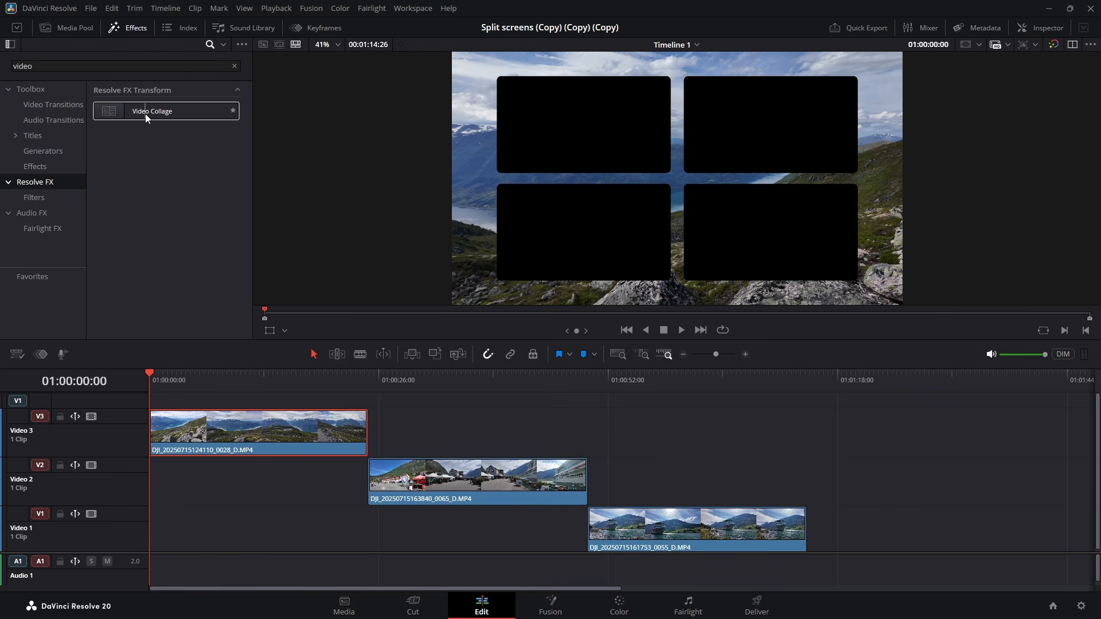
pyautogui.moveTo(146, 113); pyautogui.dragTo(234, 428)
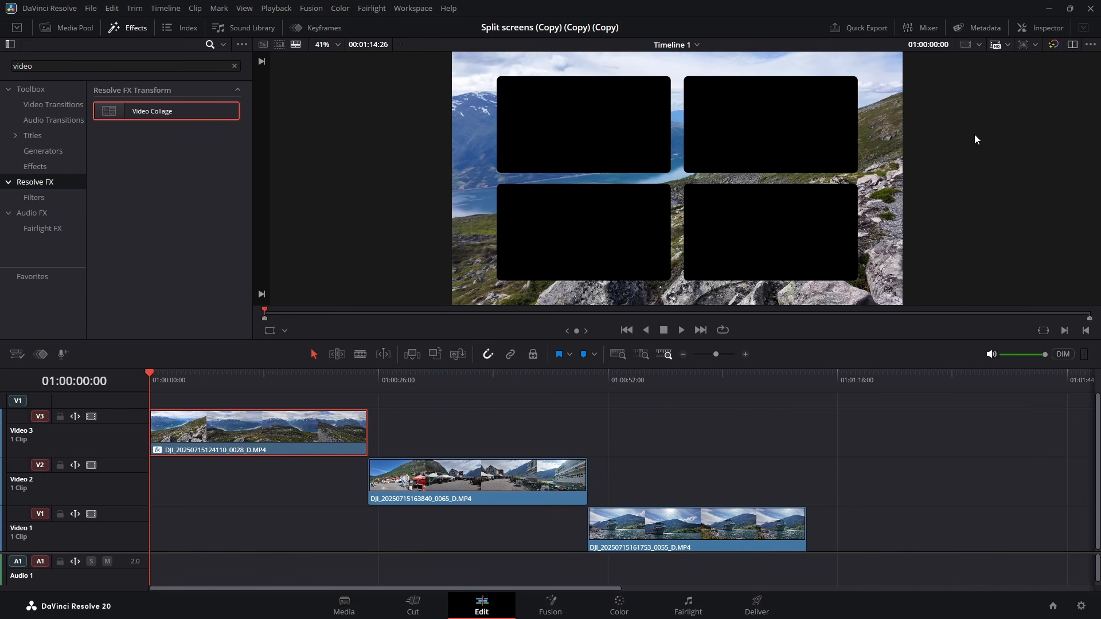
pyautogui.click(1044, 28)
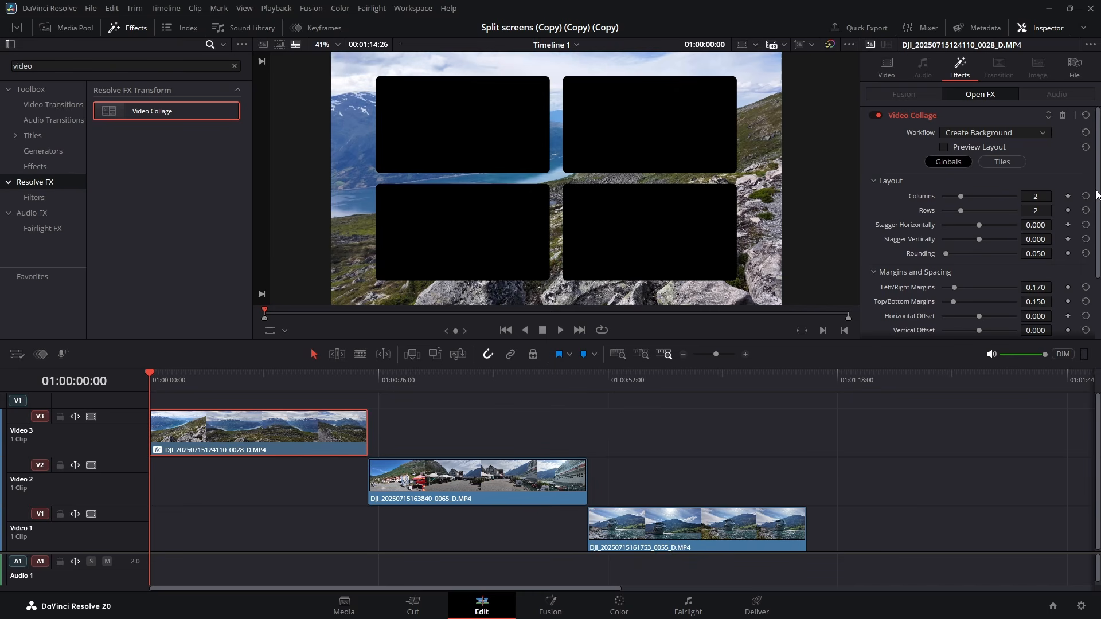
pyautogui.scroll(-3, 974, 275)
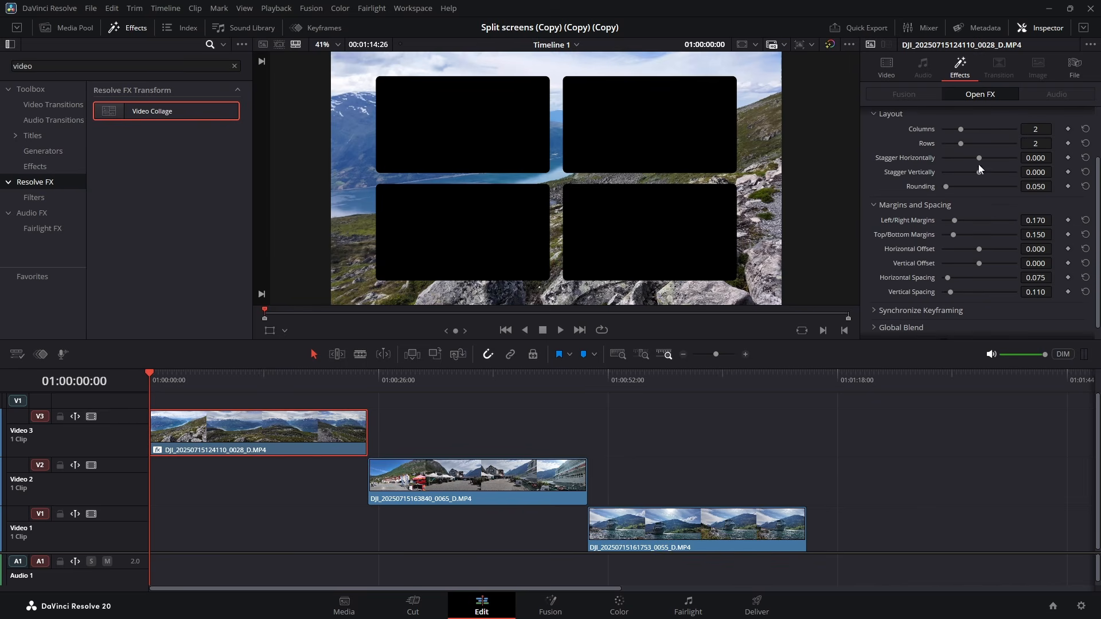
pyautogui.scroll(3, 938, 267)
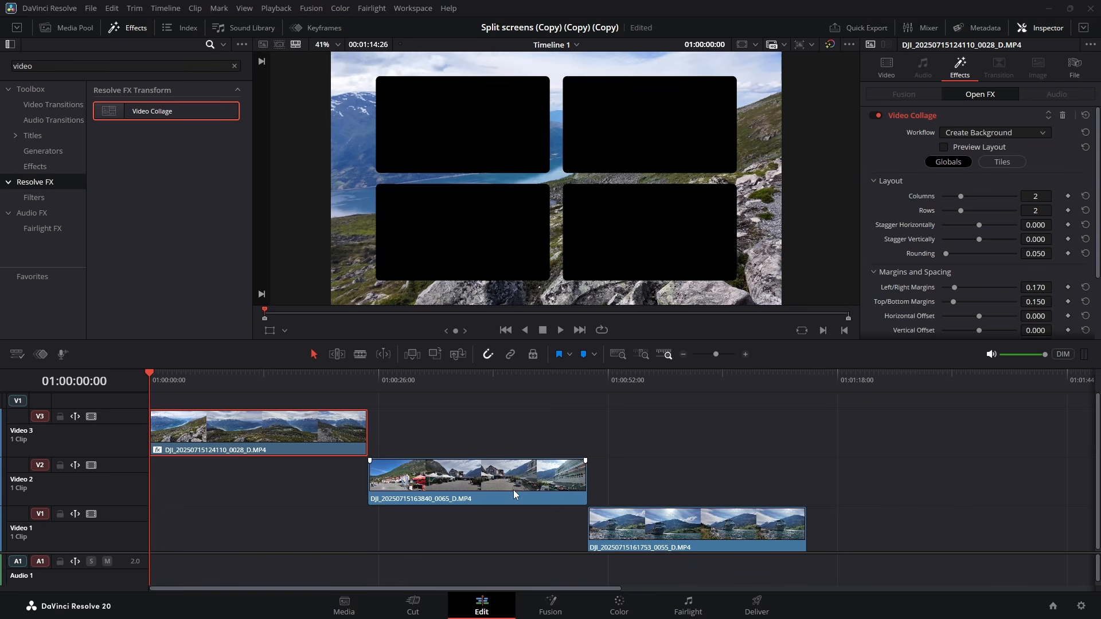
# - Preview the Video 2 clip beneath the collage background, and move it back after the Video 3 clip
pyautogui.moveTo(514, 490); pyautogui.dragTo(288, 477)
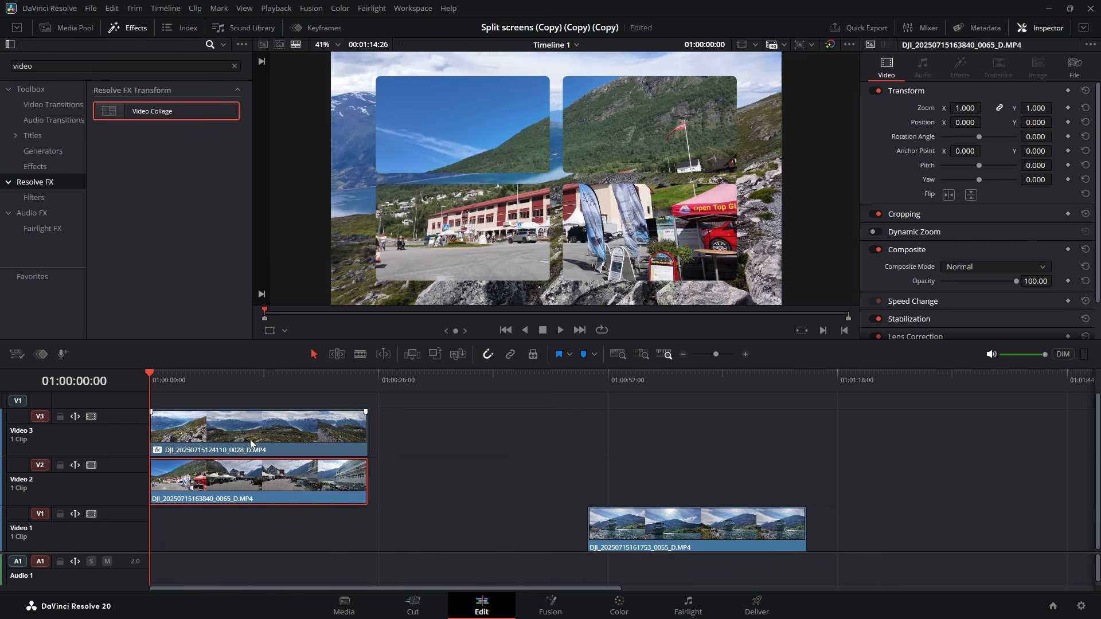
pyautogui.moveTo(154, 370); pyautogui.dragTo(245, 416)
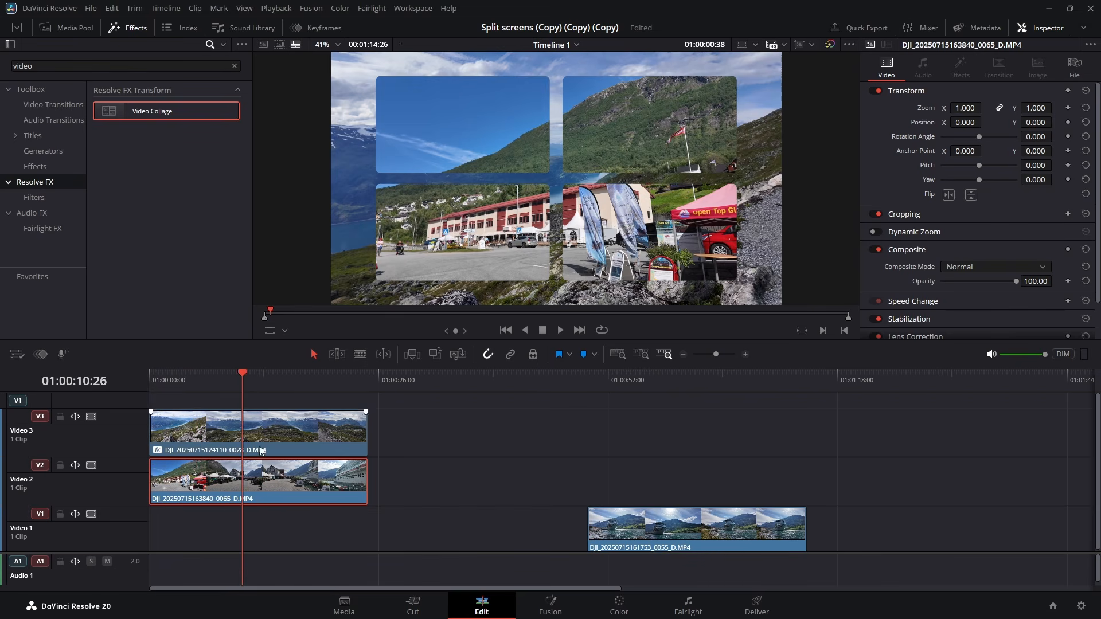
pyautogui.moveTo(285, 482); pyautogui.dragTo(495, 486)
pyautogui.moveTo(188, 372); pyautogui.dragTo(147, 369)
# - Compare the two Video Collage workflows on the Video 3 clip and set the workflow to Create Tile
pyautogui.click(222, 417)
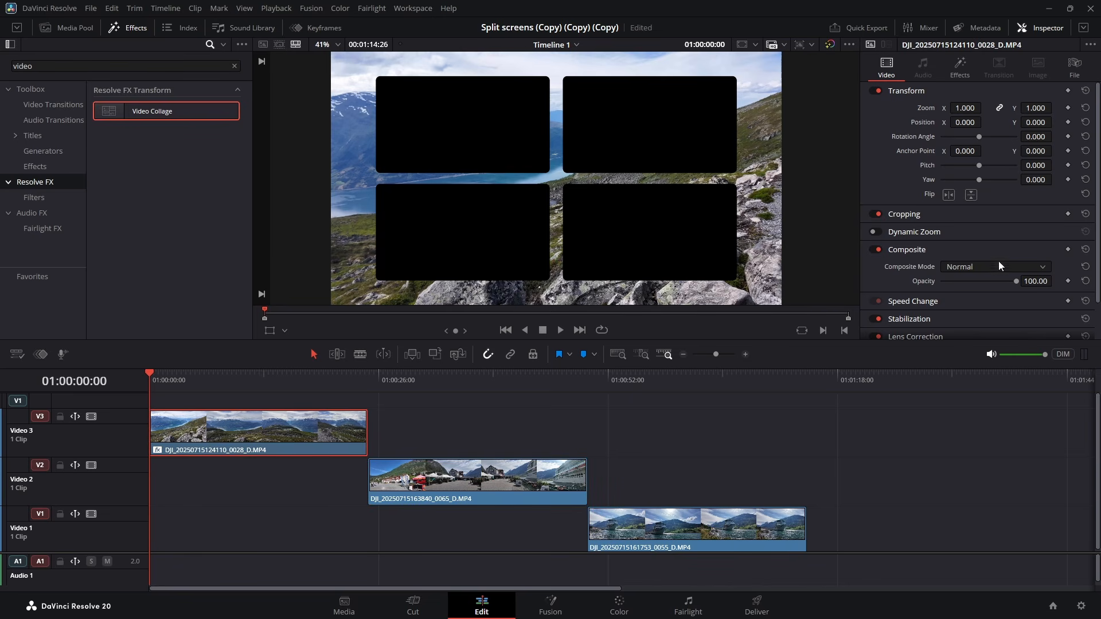
pyautogui.click(961, 65)
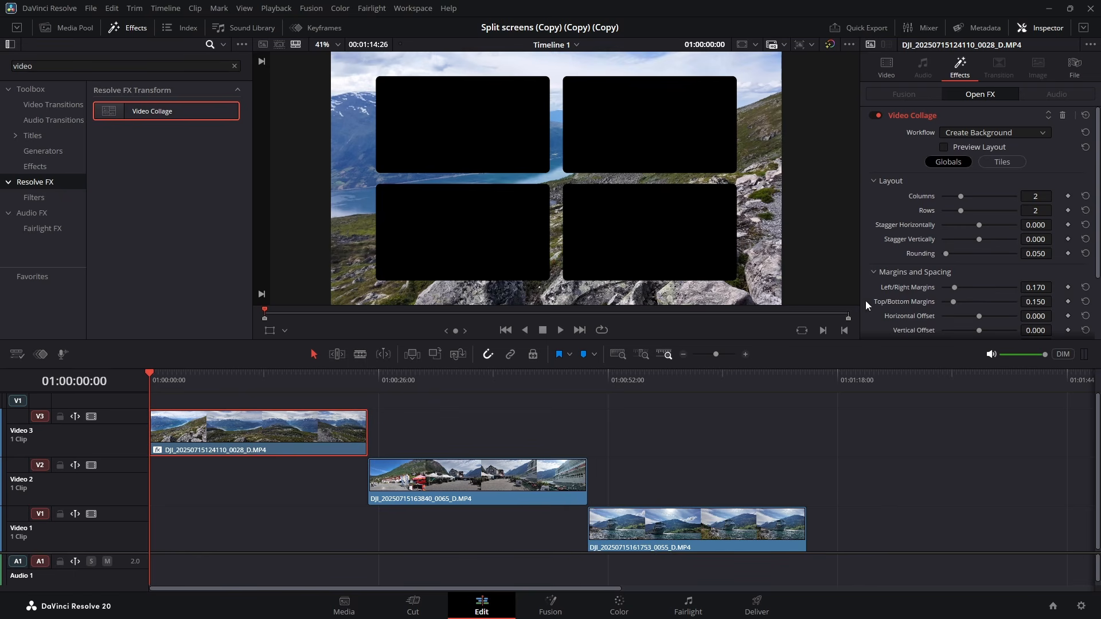
pyautogui.click(1041, 134)
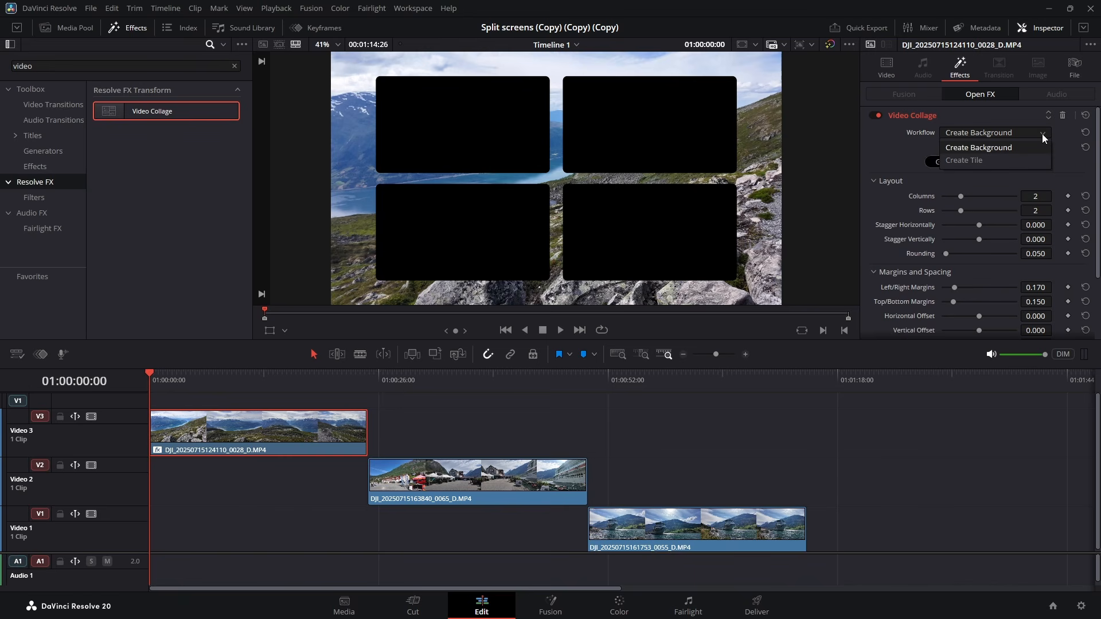
pyautogui.click(979, 161)
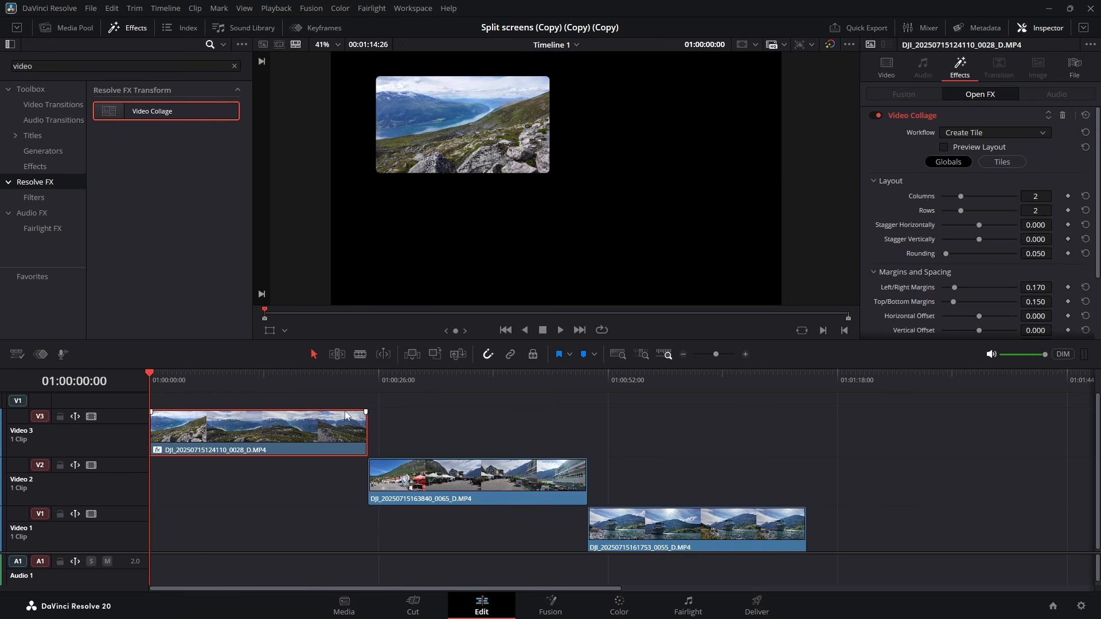
pyautogui.click(1047, 134)
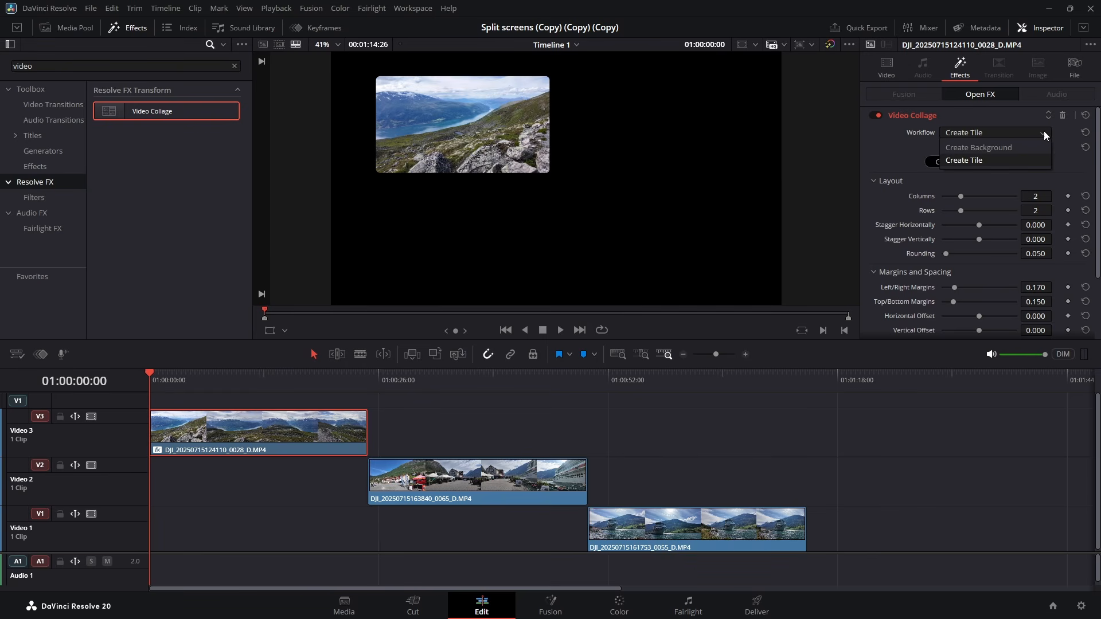
pyautogui.click(1013, 151)
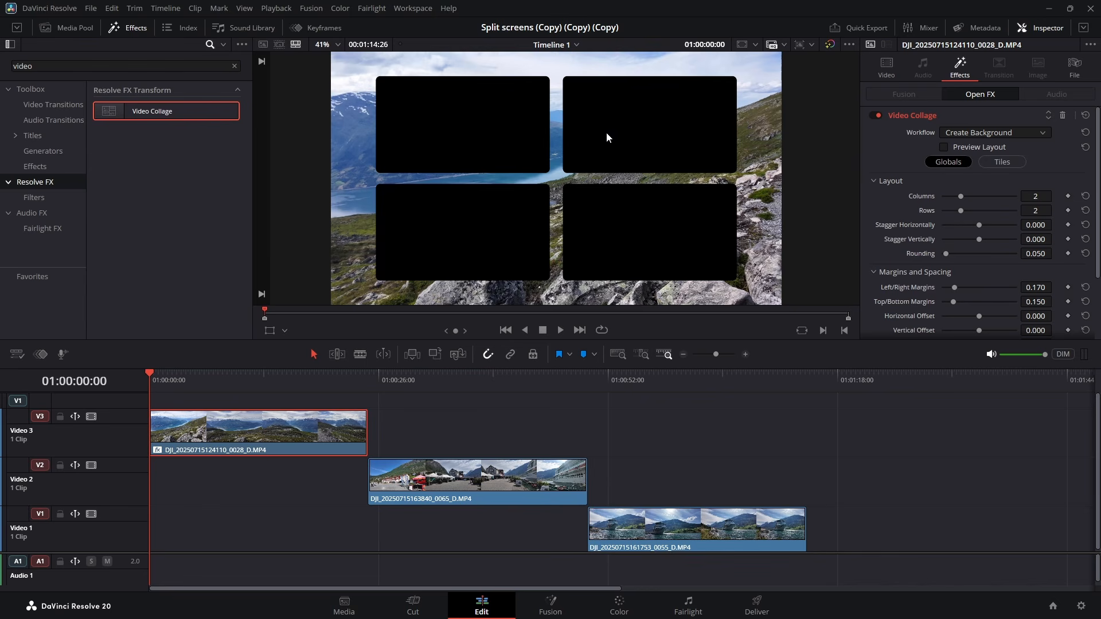
pyautogui.click(1036, 132)
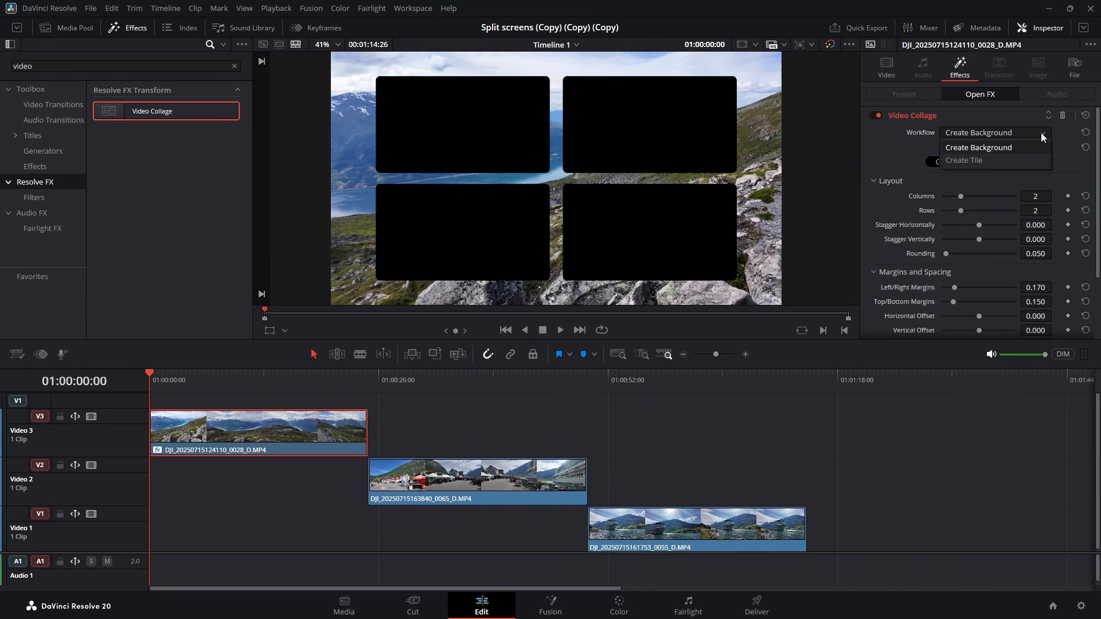
pyautogui.click(1003, 160)
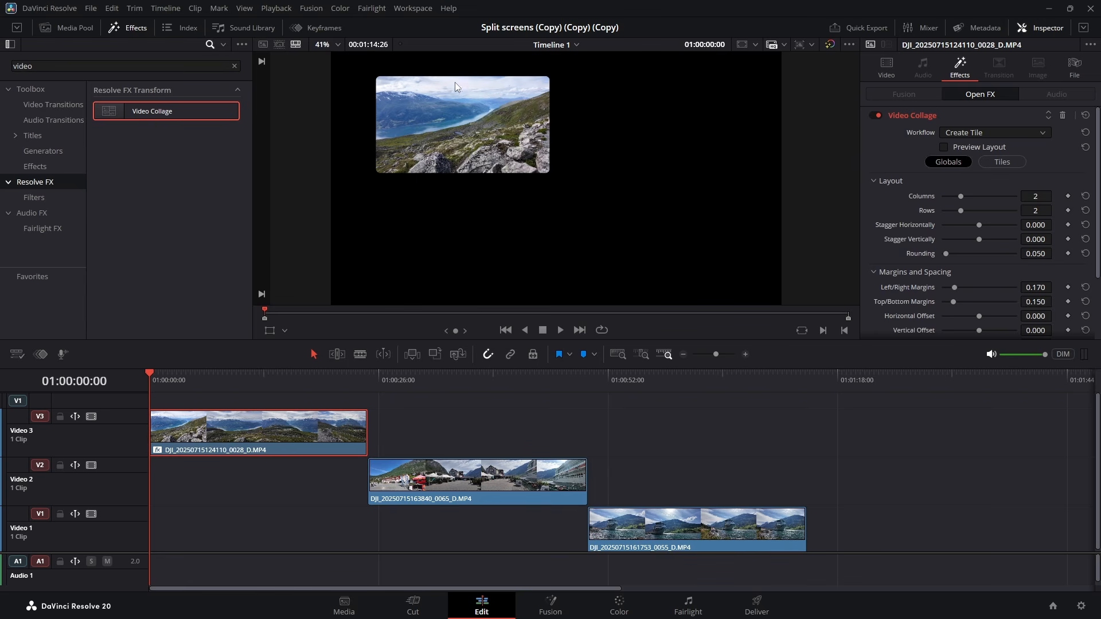
# - Set the collage layout to 3 columns and 1 row, collapse the Layout settings, and save the project
pyautogui.click(1039, 197)
pyautogui.write('3')
pyautogui.press('Return')
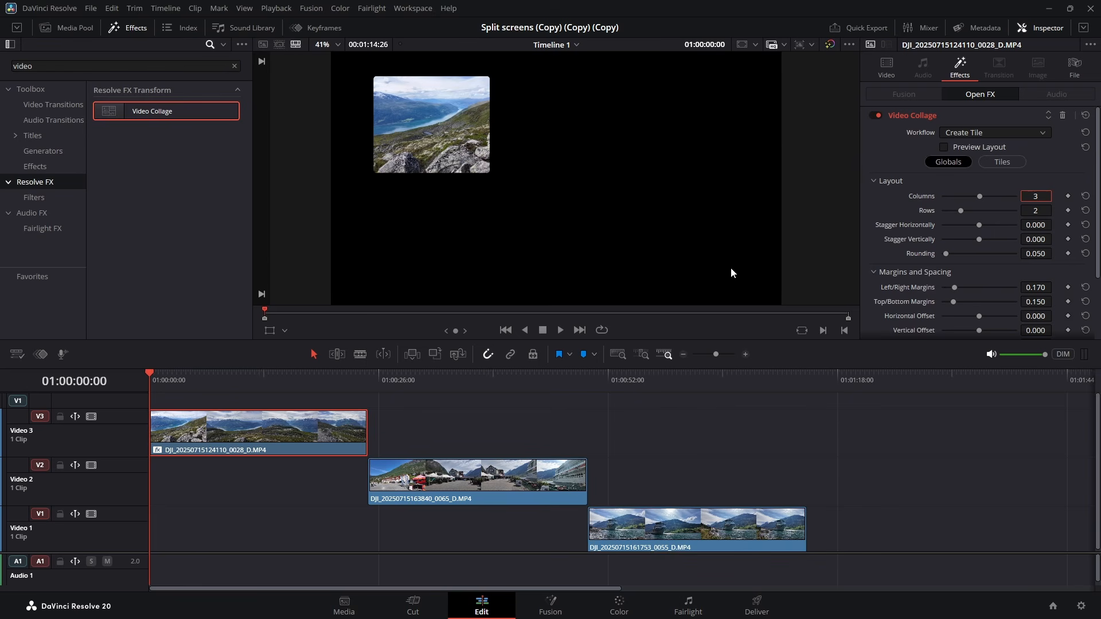
pyautogui.click(1045, 211)
pyautogui.write('1')
pyautogui.click(1047, 174)
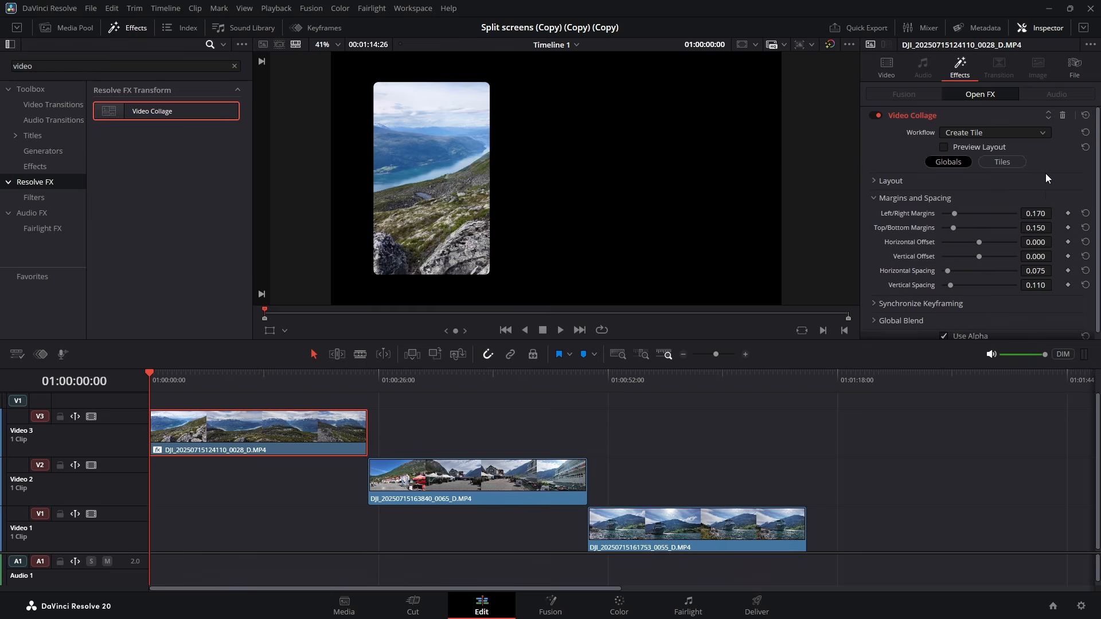
pyautogui.hotkey('ctrl', 's')
# - Play back the Video 3 clip in its tile and return the playhead to the start of the timeline
pyautogui.click(560, 331)
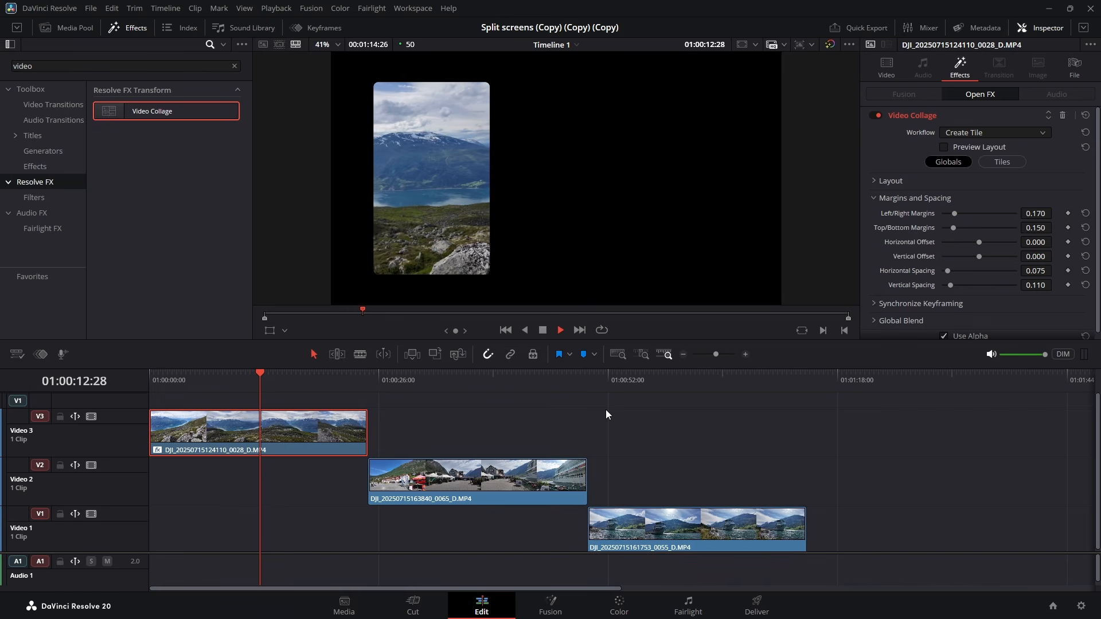
pyautogui.press('space')
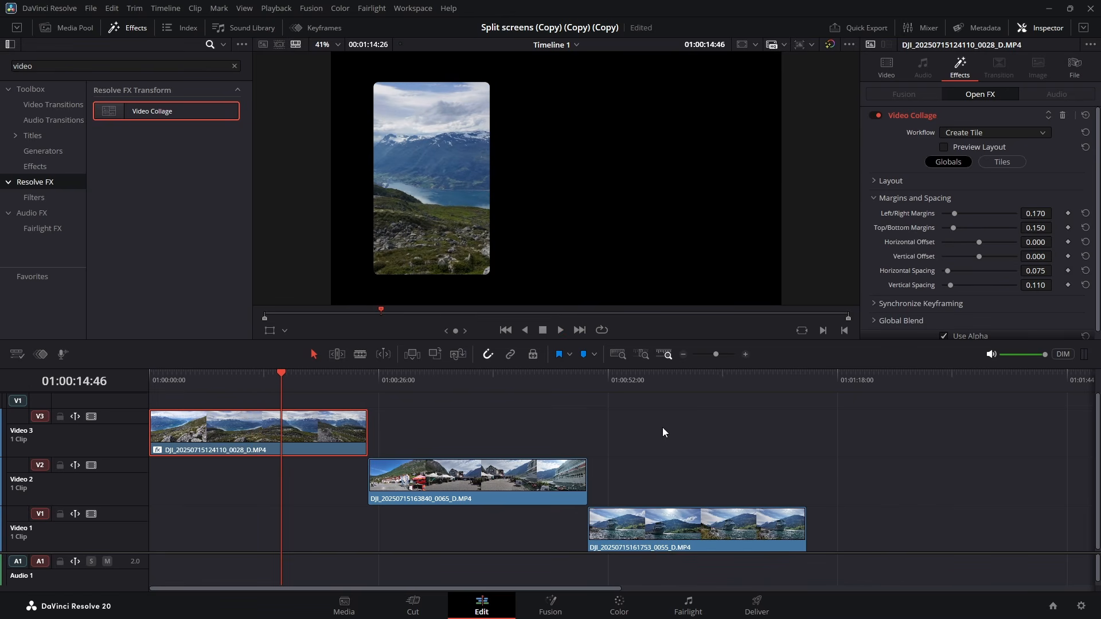
pyautogui.moveTo(281, 373); pyautogui.dragTo(142, 369)
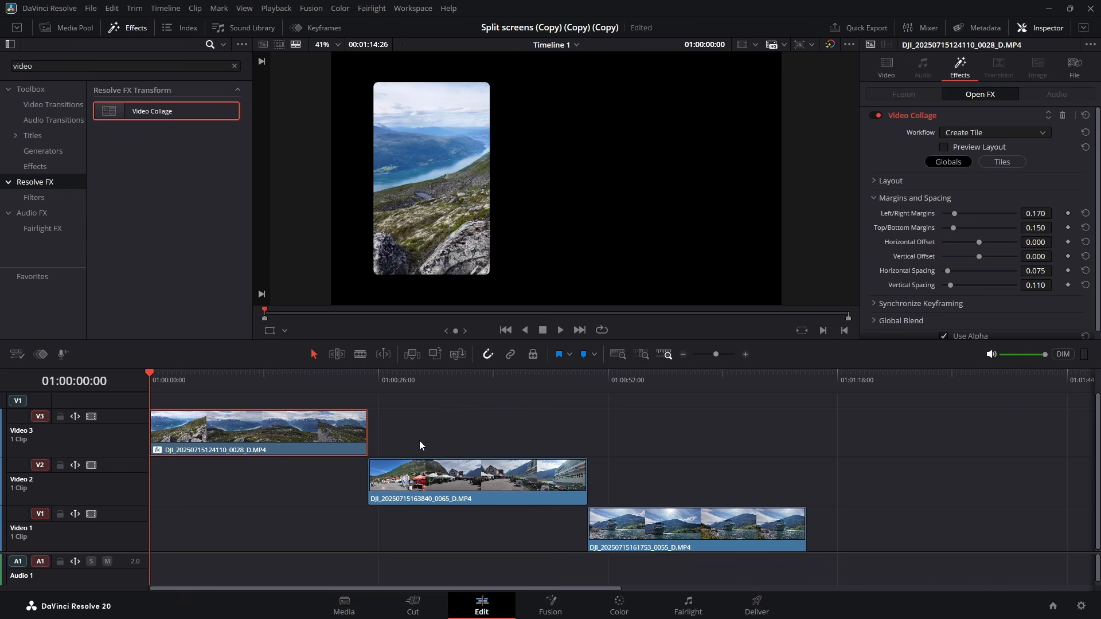
# - Copy the Video 3 clip and paste its attributes, including plugins, onto the Video 2 clip with Maintain Timing
pyautogui.rightClick(297, 436)
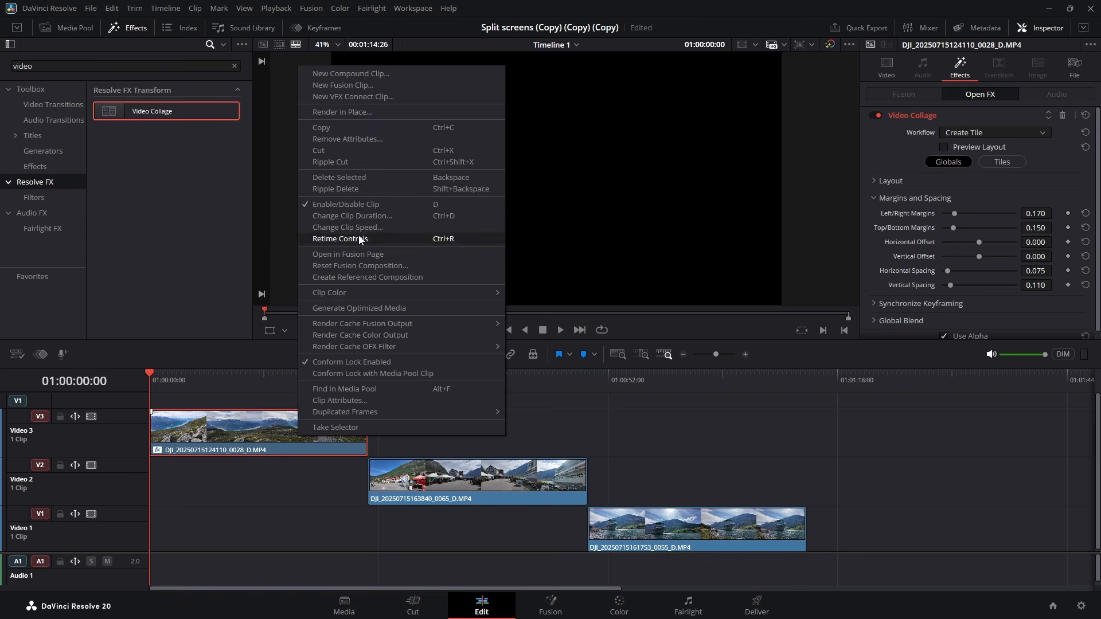
pyautogui.click(342, 129)
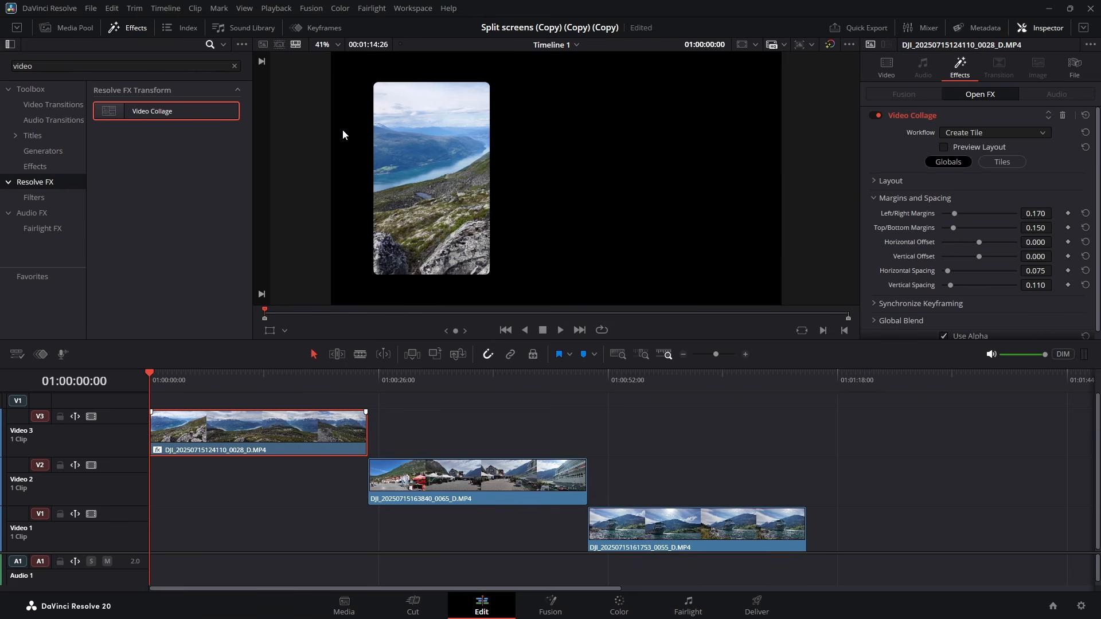
pyautogui.click(455, 485)
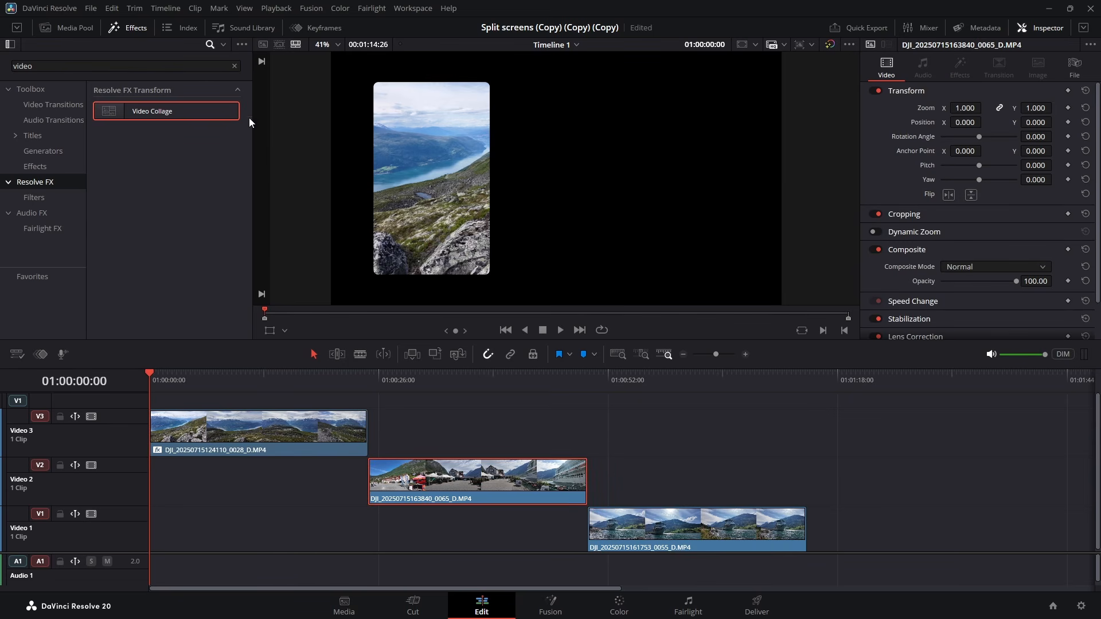
pyautogui.click(115, 8)
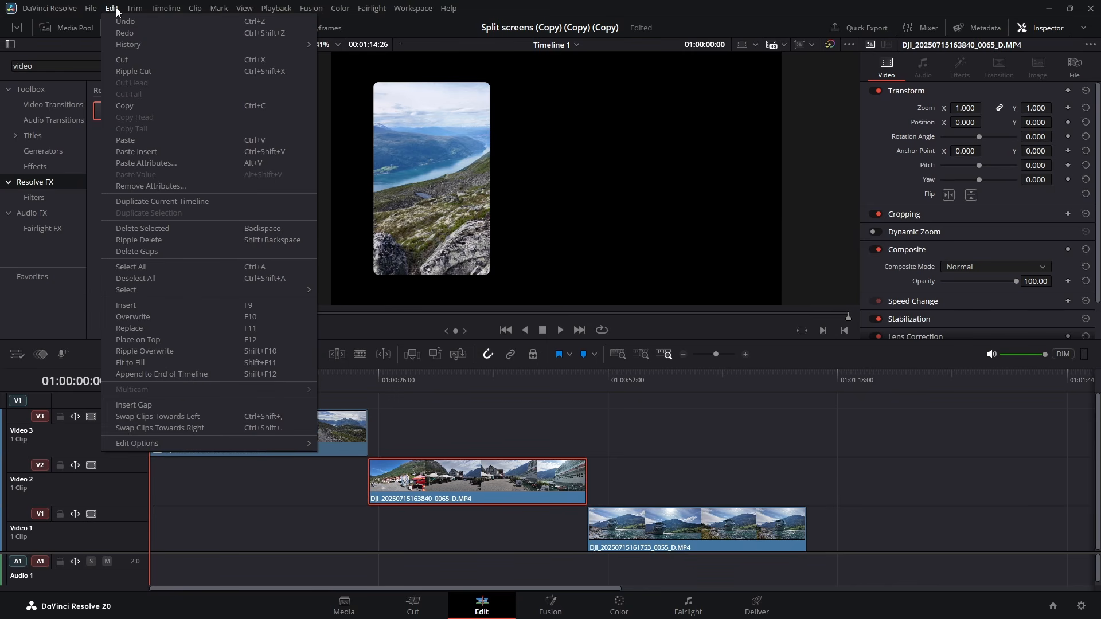
pyautogui.click(147, 163)
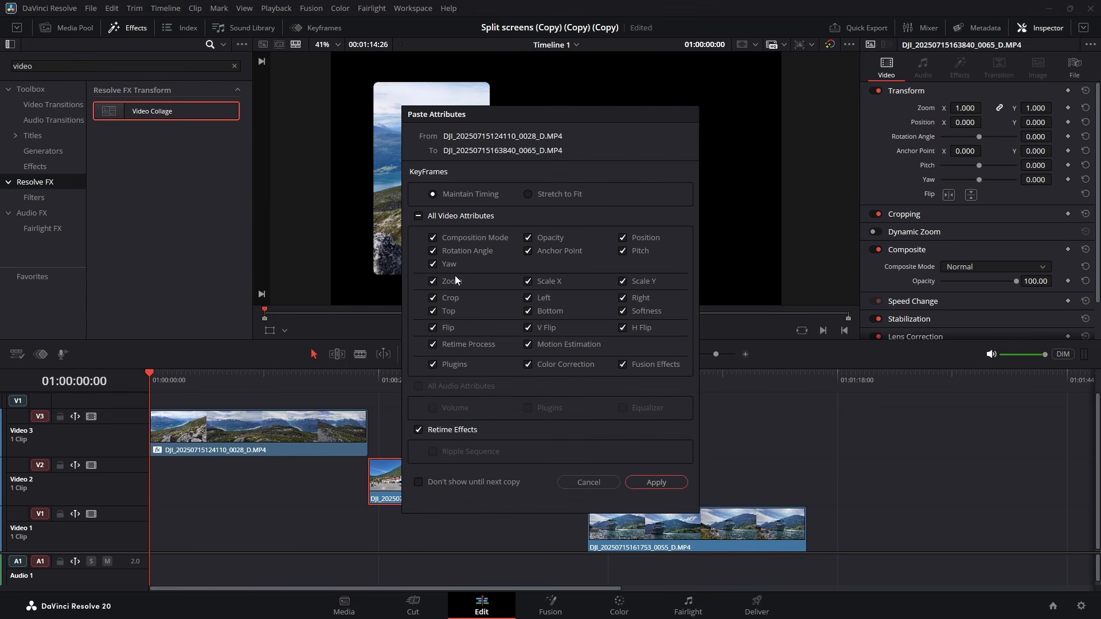
pyautogui.click(653, 483)
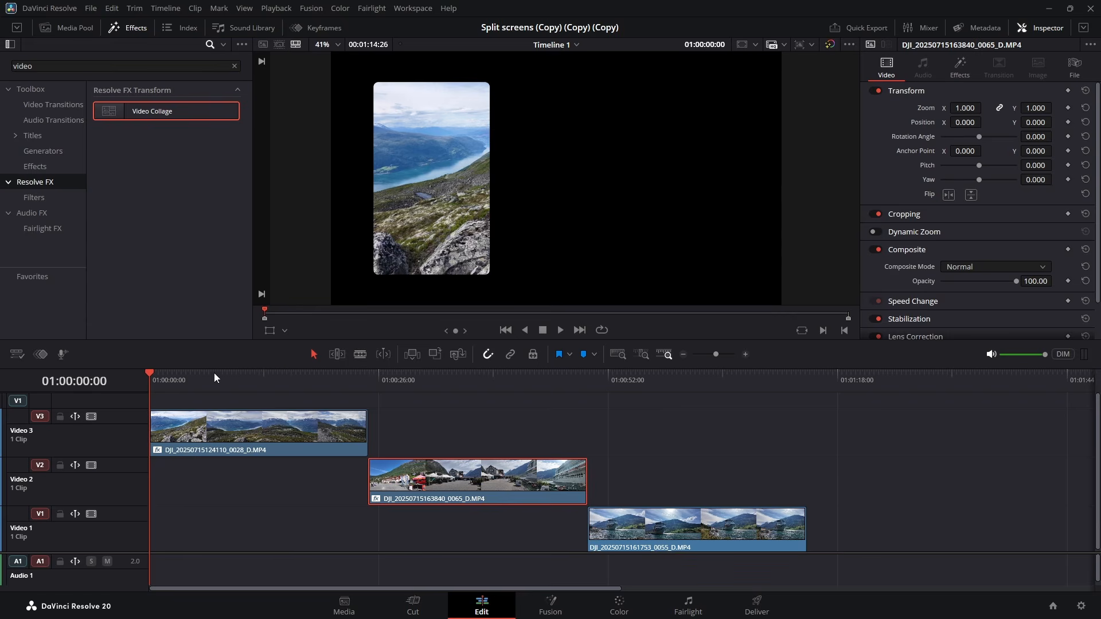
# - Move the playhead over the Video 2 clip and set its Video Collage active tile to Tile 2
pyautogui.moveTo(149, 370); pyautogui.dragTo(413, 396)
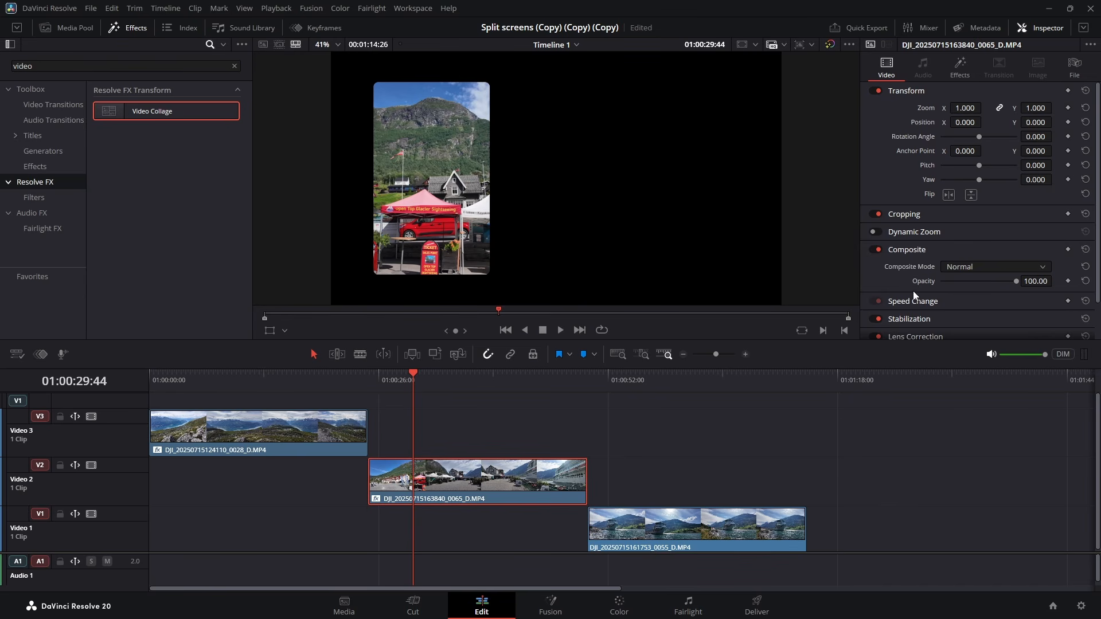
pyautogui.click(959, 68)
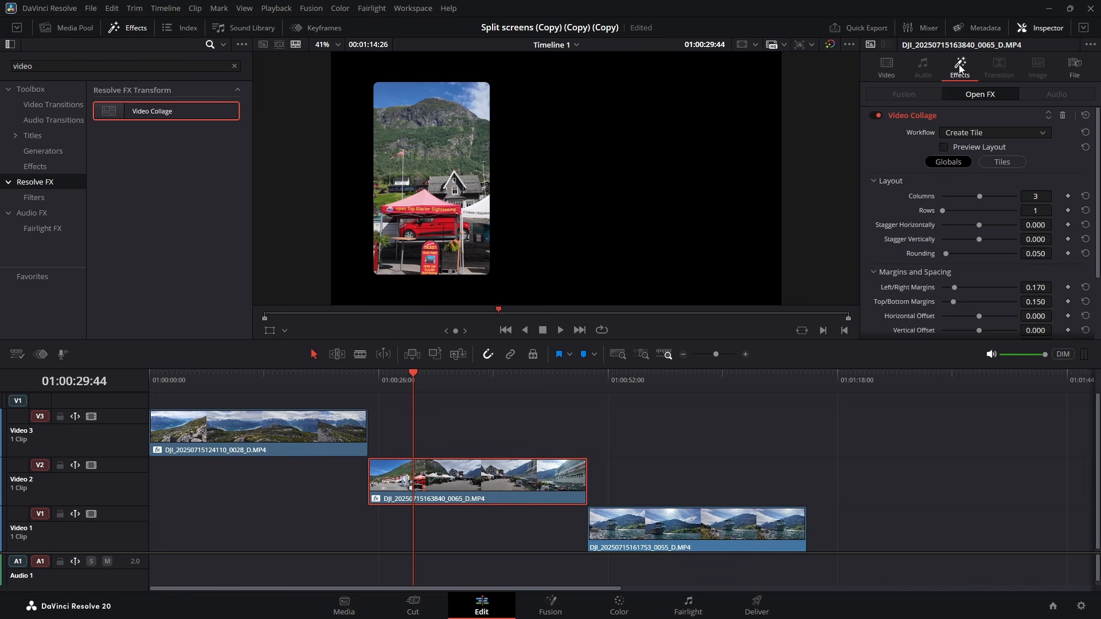
pyautogui.click(1011, 162)
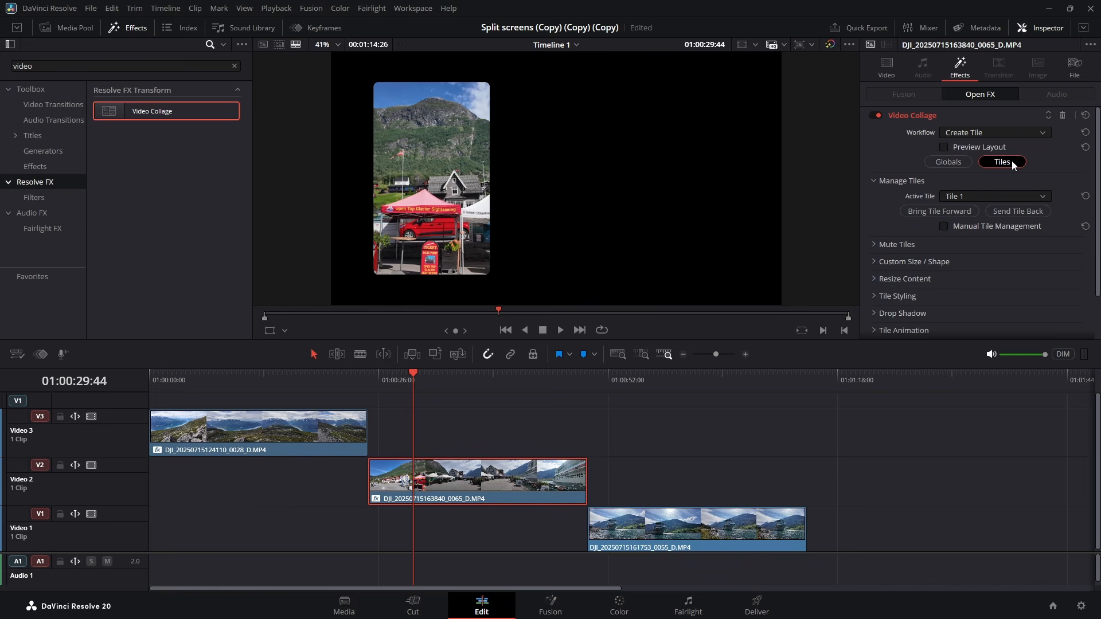
pyautogui.click(985, 197)
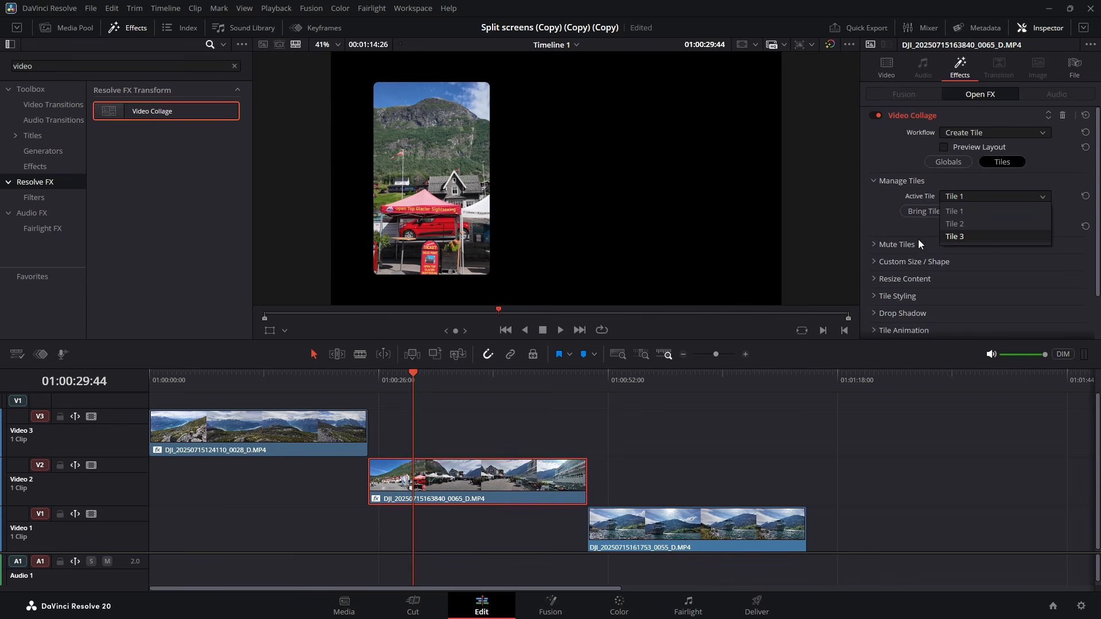
pyautogui.click(971, 224)
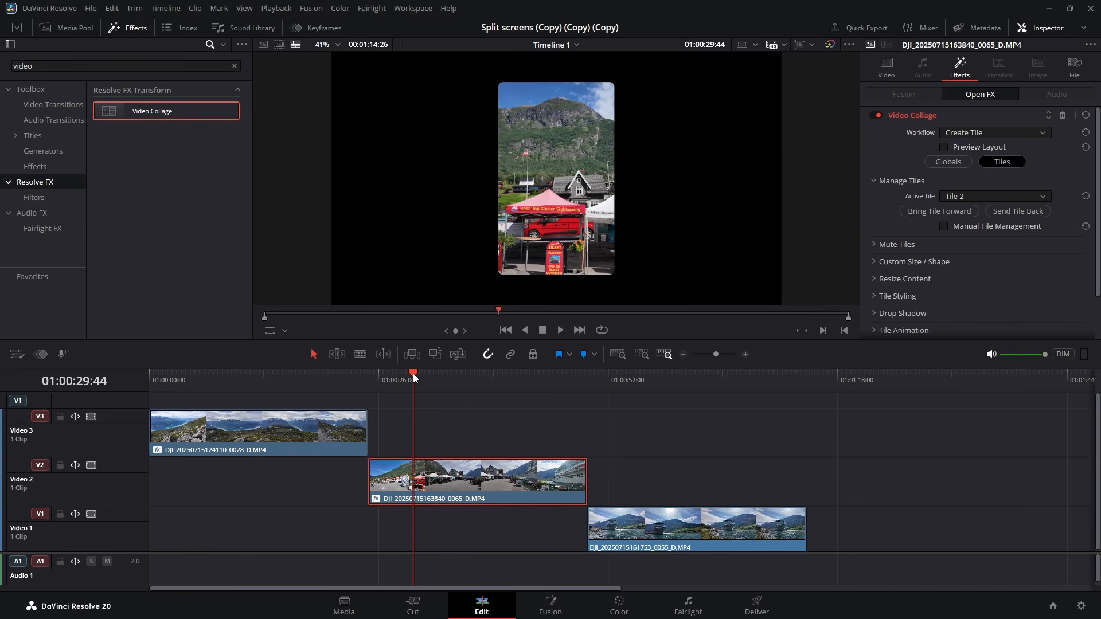
# - Copy the Video 3 clip and paste its attributes, including plugins, onto the Video 1 clip with Maintain Timing
pyautogui.click(700, 532)
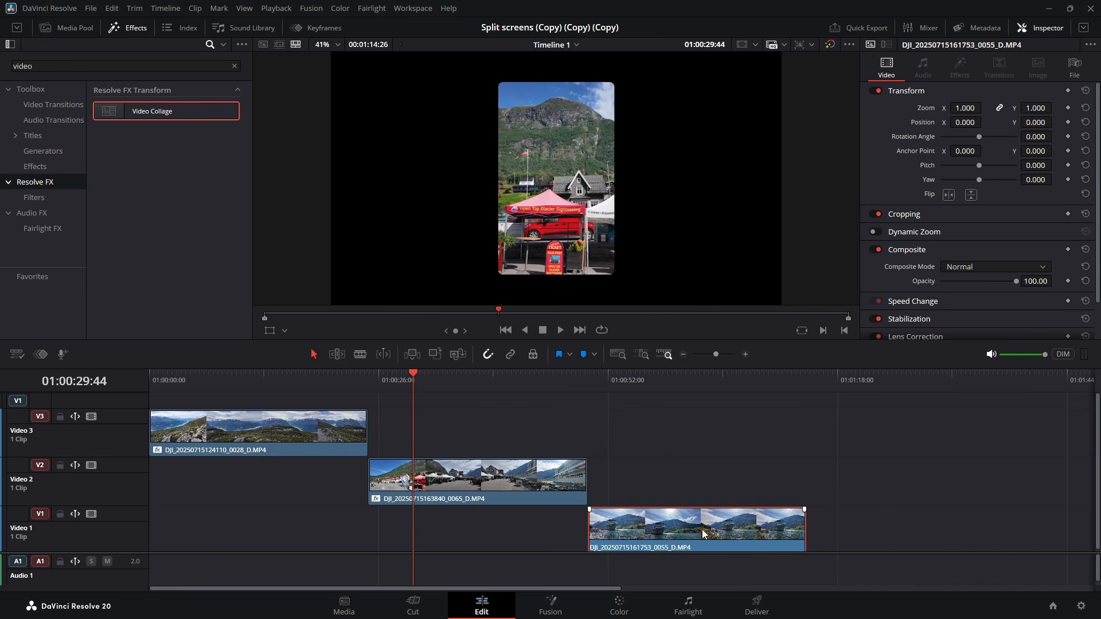
pyautogui.click(309, 431)
pyautogui.rightClick(297, 432)
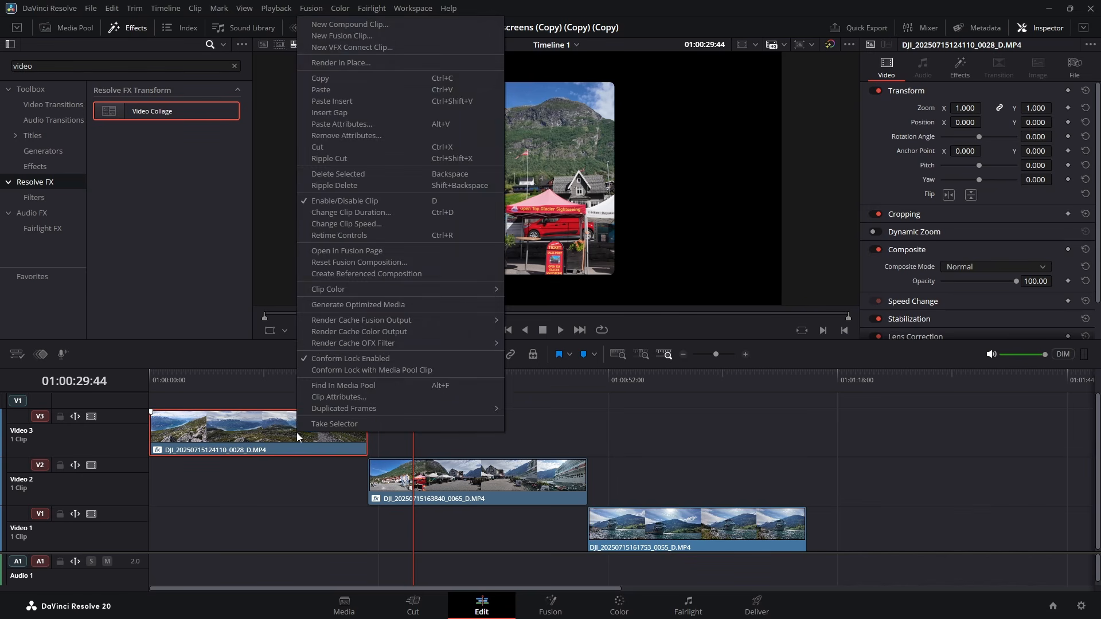
pyautogui.click(325, 78)
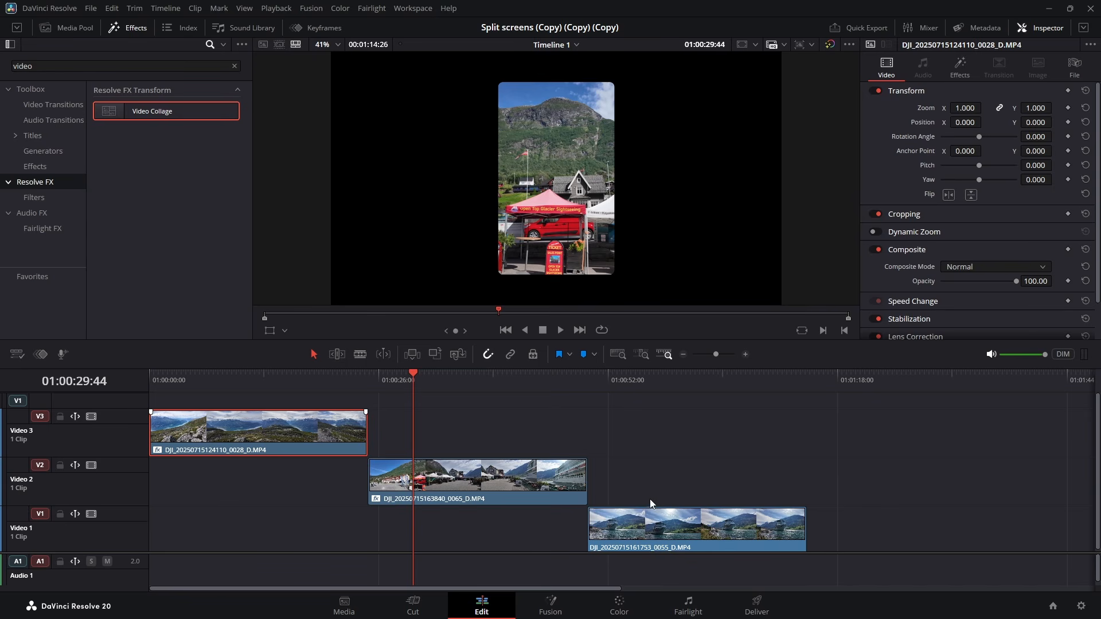
pyautogui.click(696, 533)
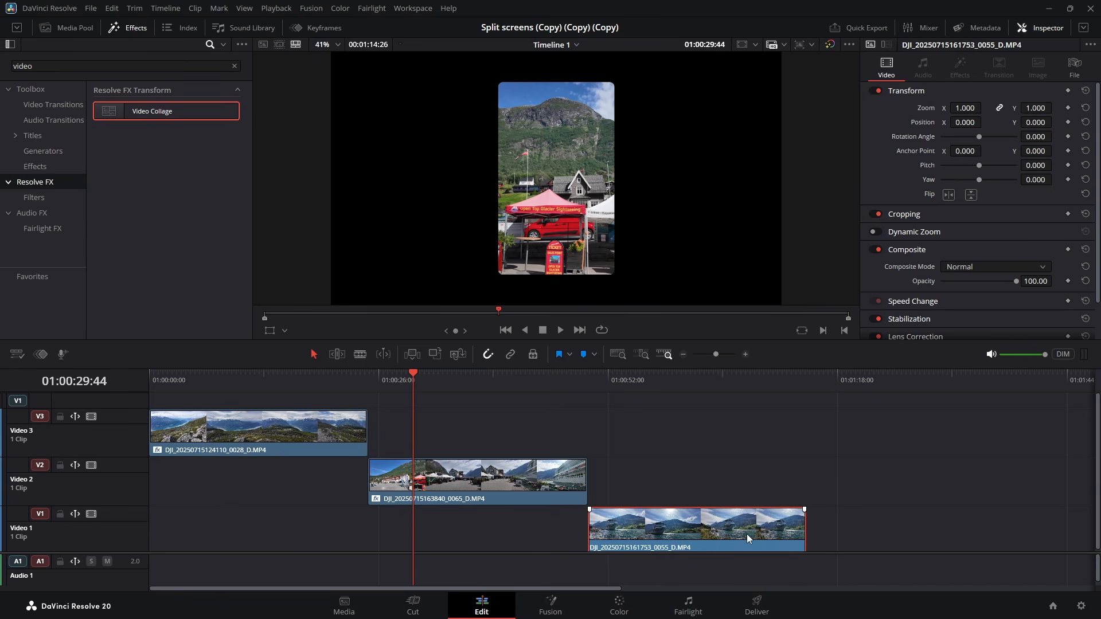
pyautogui.click(113, 9)
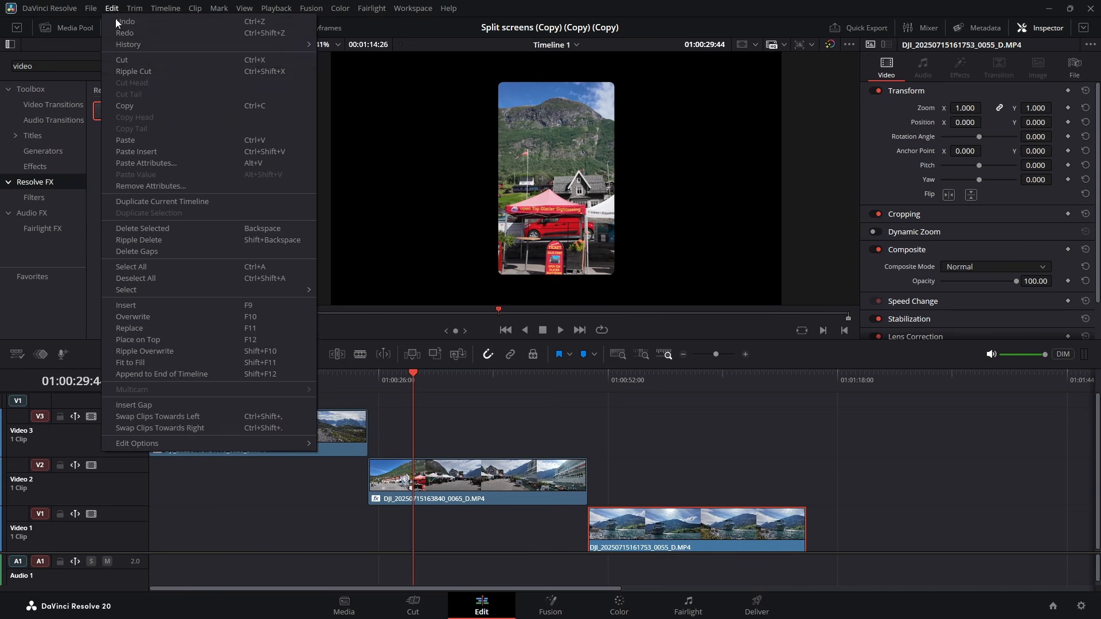
pyautogui.click(147, 164)
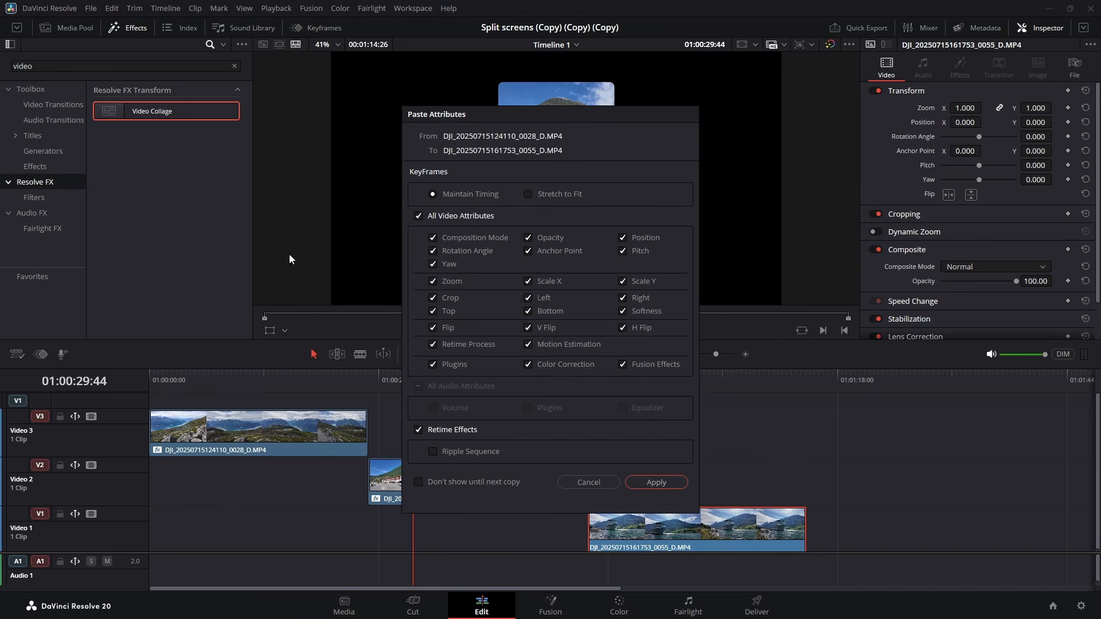
pyautogui.click(676, 485)
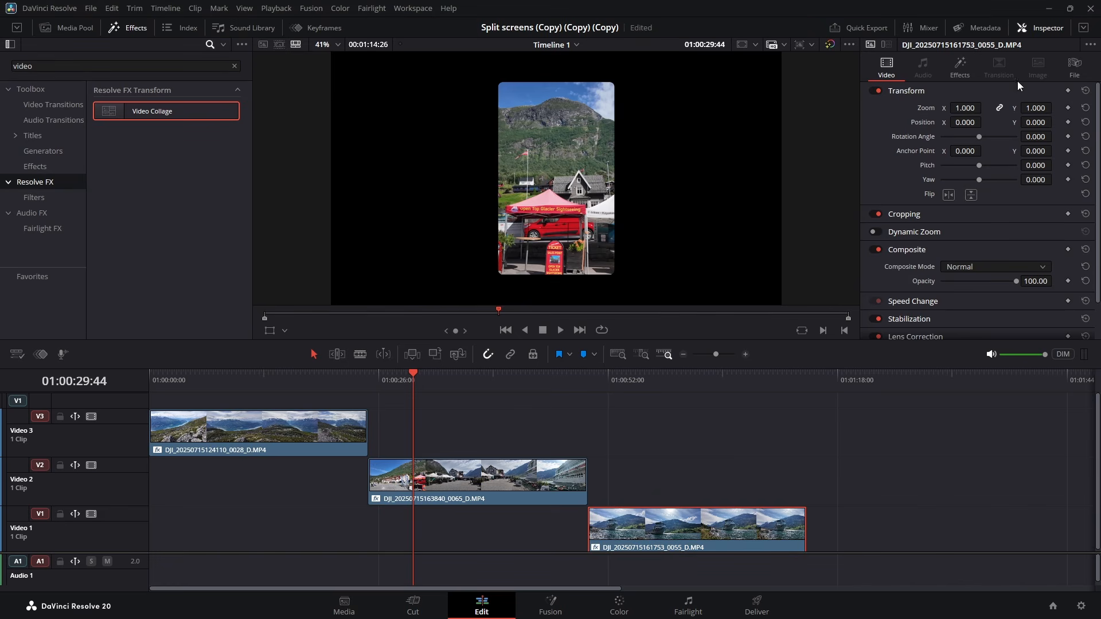
# - Set the Video 1 clip's Video Collage active tile to Tile 3 and move the playhead over that clip
pyautogui.click(959, 68)
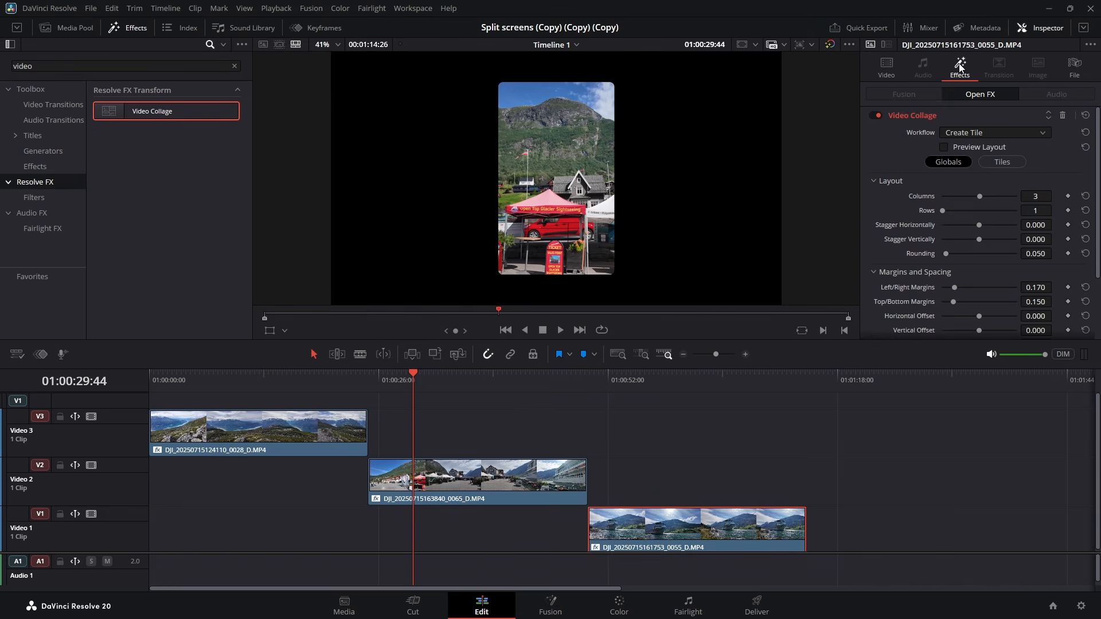
pyautogui.click(1010, 164)
pyautogui.click(1003, 194)
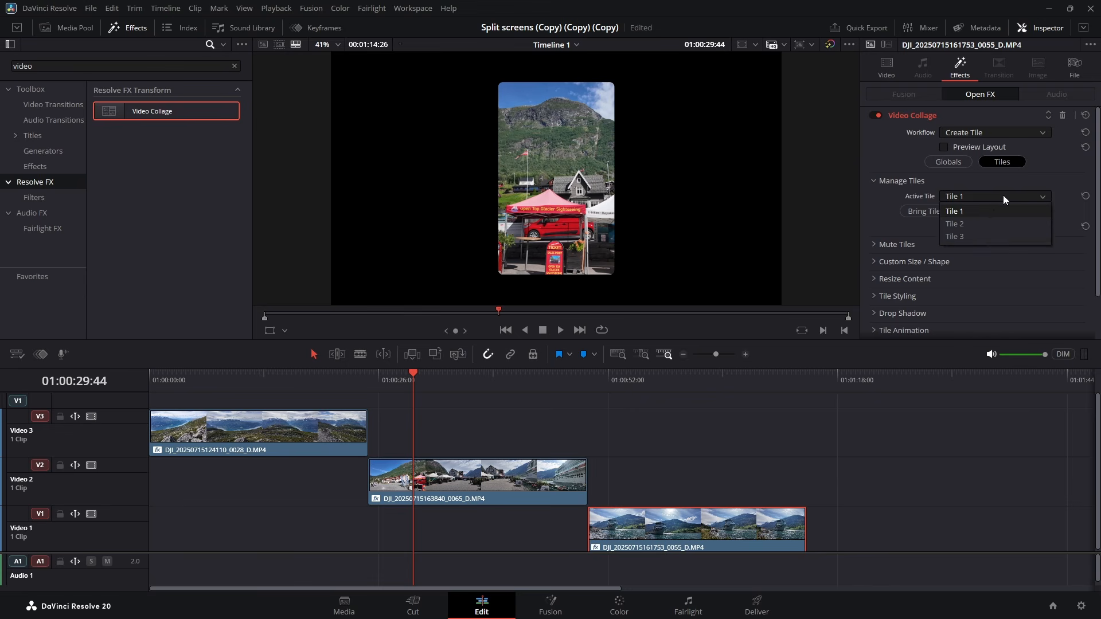
pyautogui.click(985, 237)
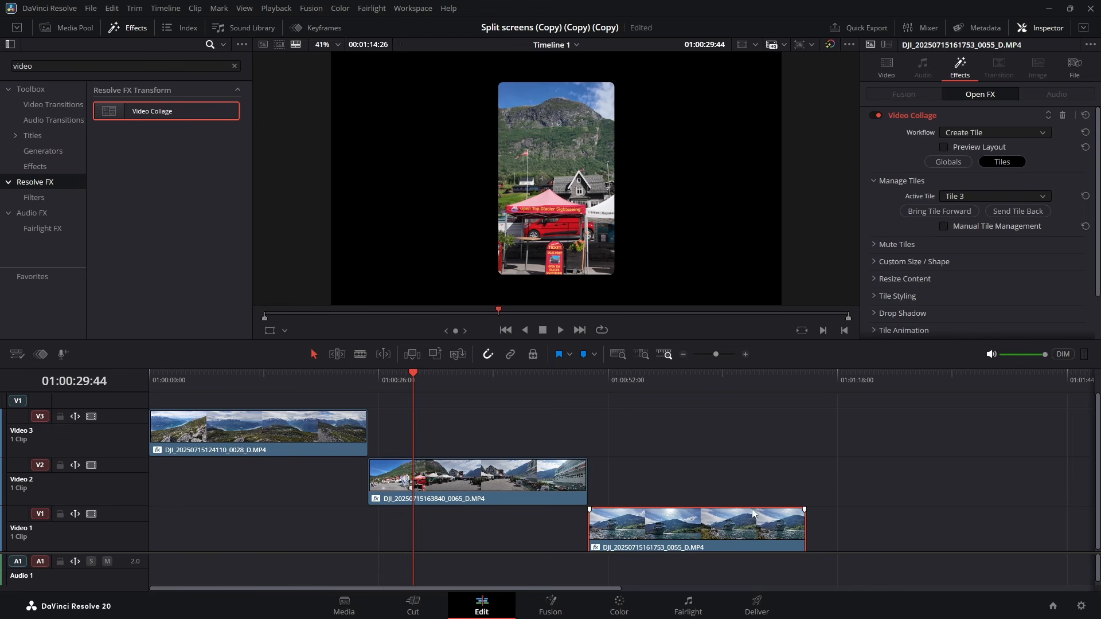
pyautogui.moveTo(415, 370); pyautogui.dragTo(790, 490)
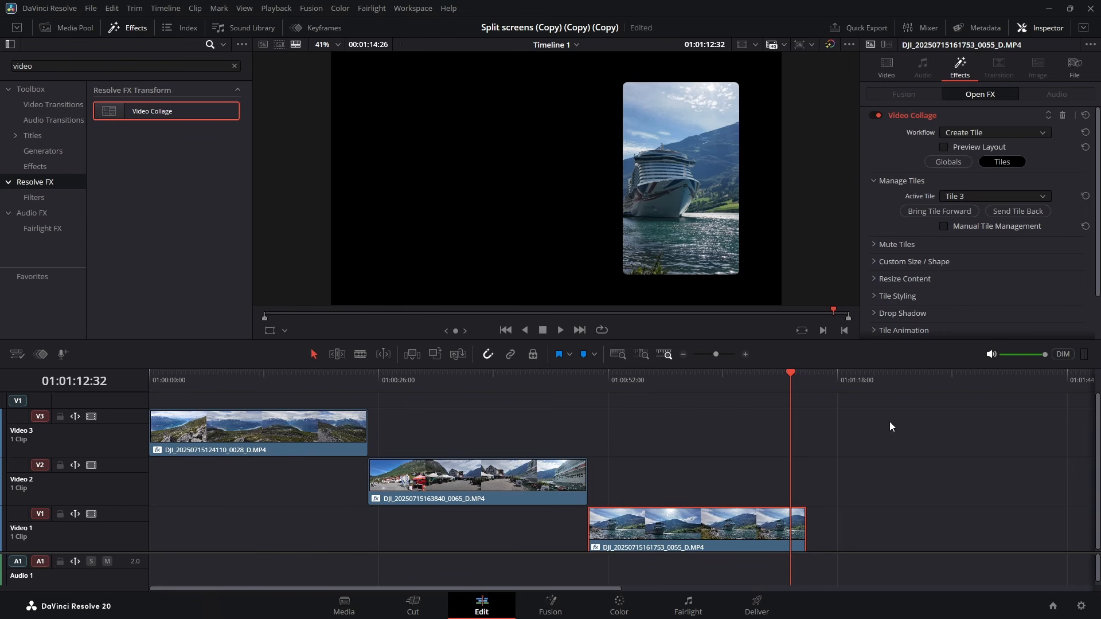
# - Align the Video 2 and Video 1 clips with the Video 3 clip at the timeline start and play back from the beginning
pyautogui.moveTo(465, 486); pyautogui.dragTo(247, 476)
pyautogui.moveTo(678, 525); pyautogui.dragTo(256, 521)
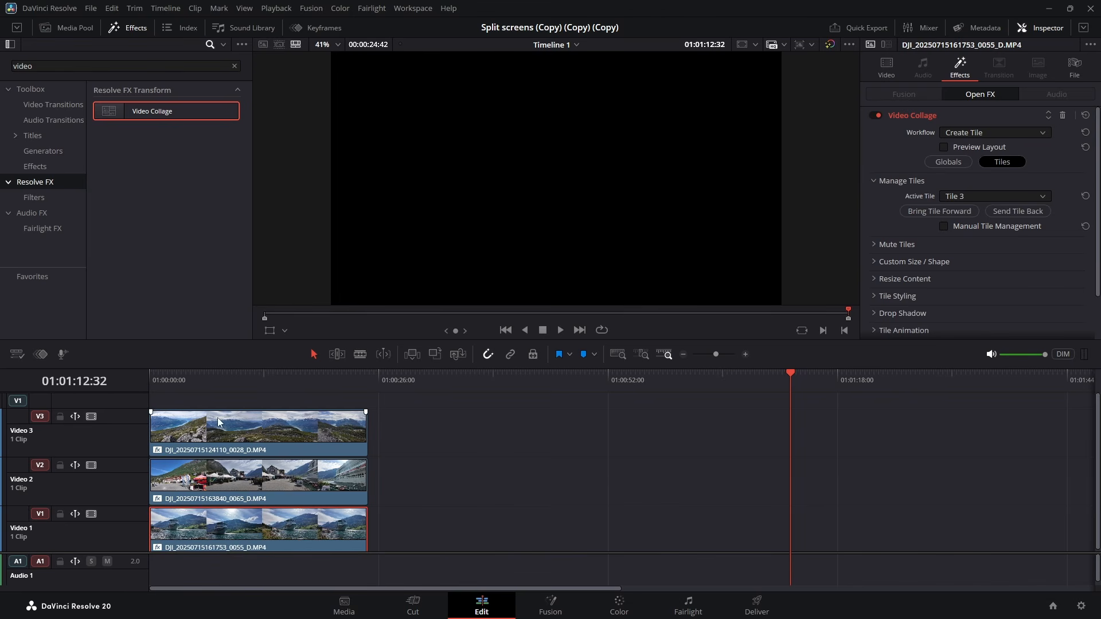
pyautogui.click(788, 371)
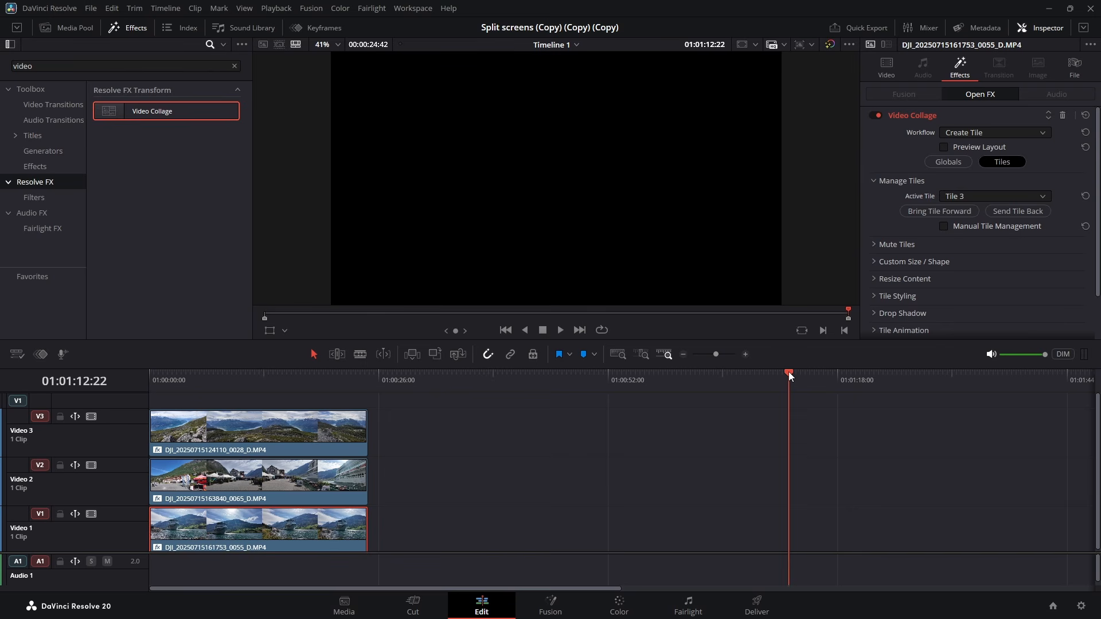
pyautogui.moveTo(789, 372); pyautogui.dragTo(4, 332)
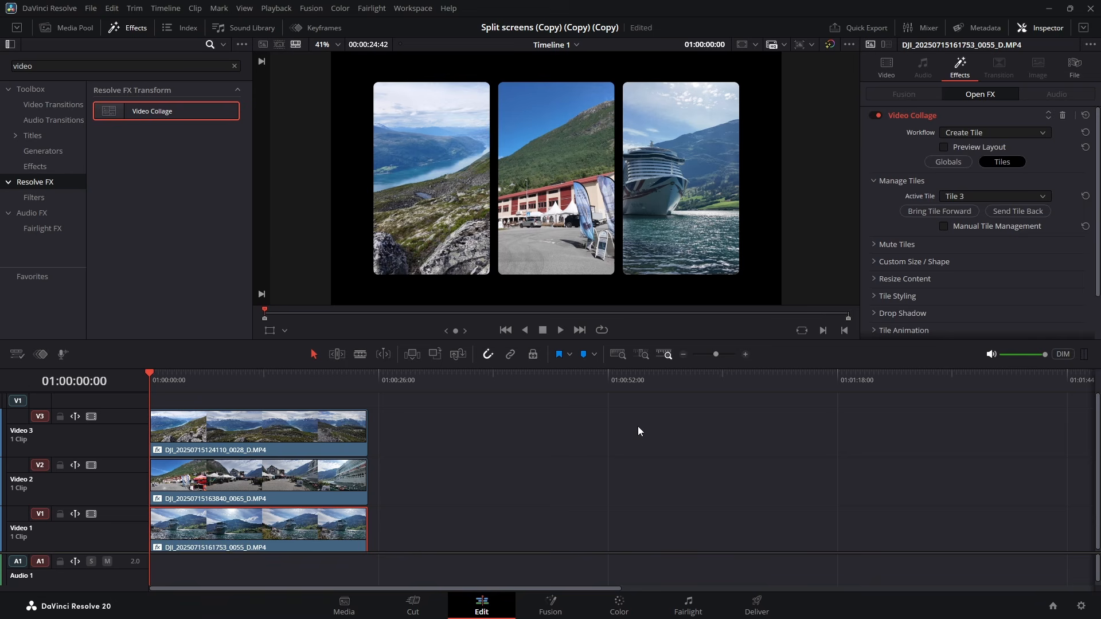
pyautogui.click(558, 330)
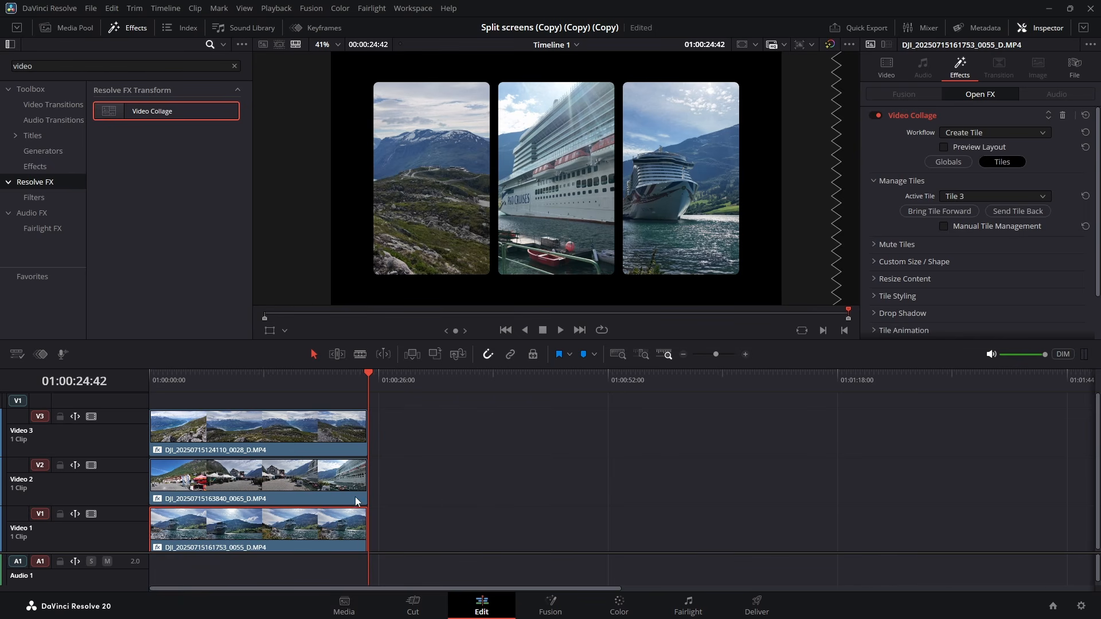
# - Stagger the Video 2 clip to start about 8 seconds in and the Video 1 clip about 16 seconds in, and play back from the start
pyautogui.moveTo(316, 486); pyautogui.dragTo(388, 492)
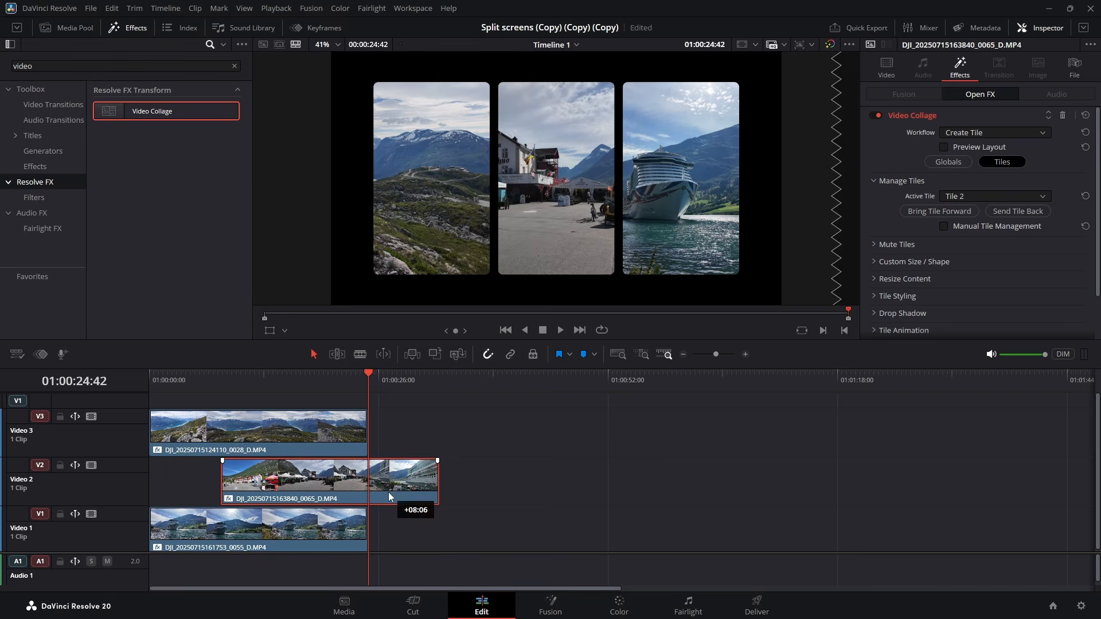
pyautogui.moveTo(335, 538); pyautogui.dragTo(475, 543)
pyautogui.moveTo(380, 378); pyautogui.dragTo(151, 378)
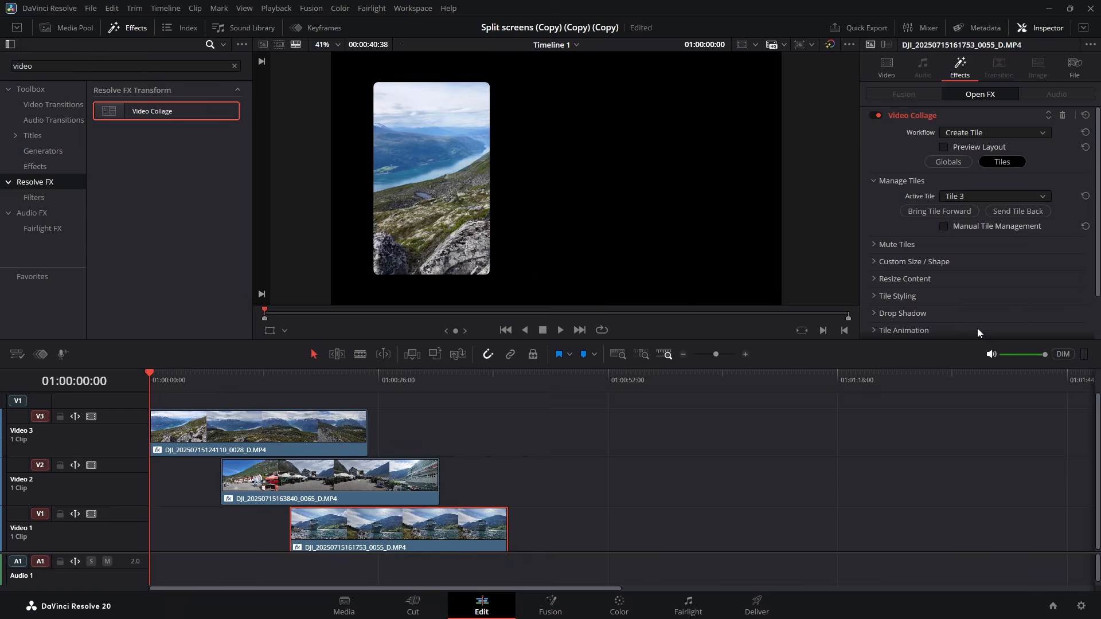
pyautogui.click(560, 331)
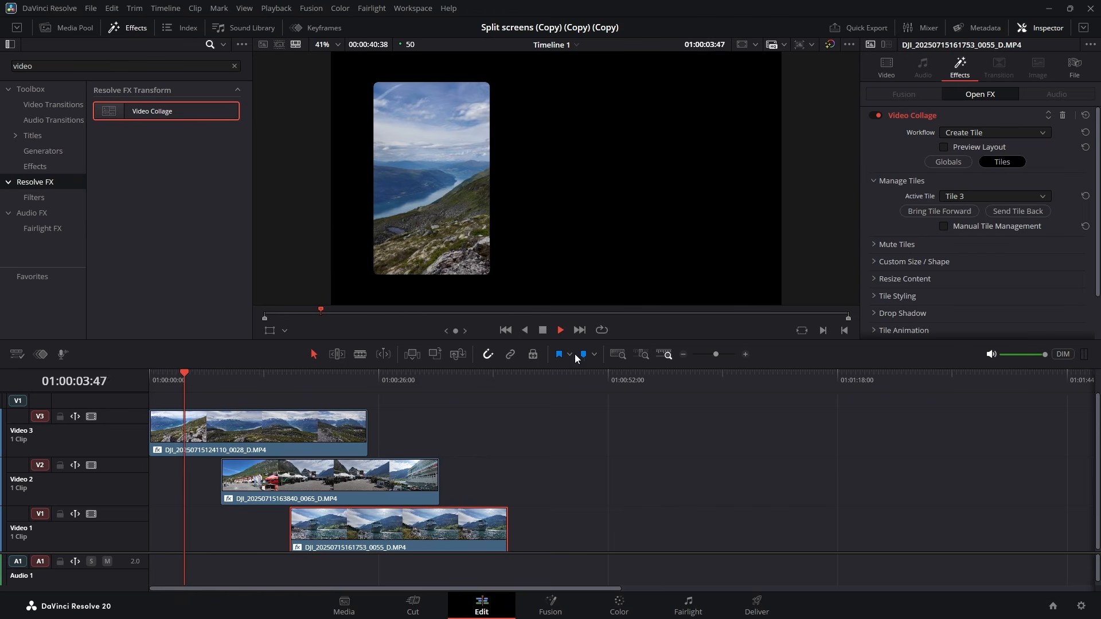
# - Shift the Video 3, Video 2 and Video 1 clips to start at about 3, 9 and 15 seconds, and play back from the timeline start
pyautogui.moveTo(352, 443); pyautogui.dragTo(379, 443)
pyautogui.moveTo(384, 487)
pyautogui.mouseDown()
pyautogui.moveTo(418, 487)
pyautogui.moveTo(377, 480)
pyautogui.mouseUp()
pyautogui.moveTo(399, 534)
pyautogui.mouseDown()
pyautogui.moveTo(417, 536)
pyautogui.moveTo(390, 535)
pyautogui.mouseUp()
pyautogui.press('Home')
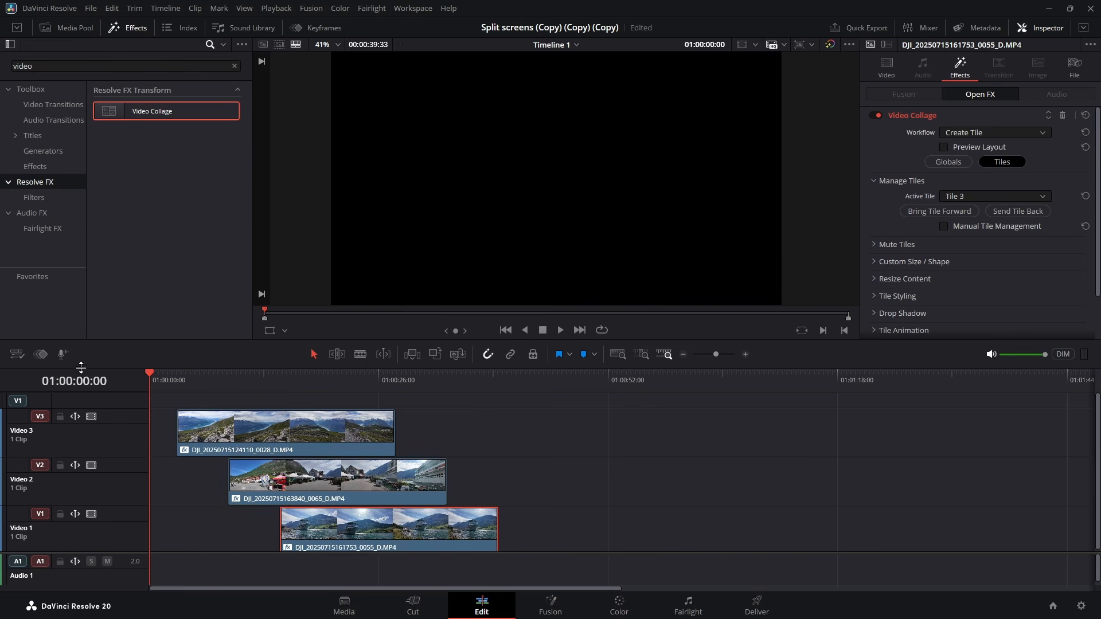
pyautogui.click(561, 330)
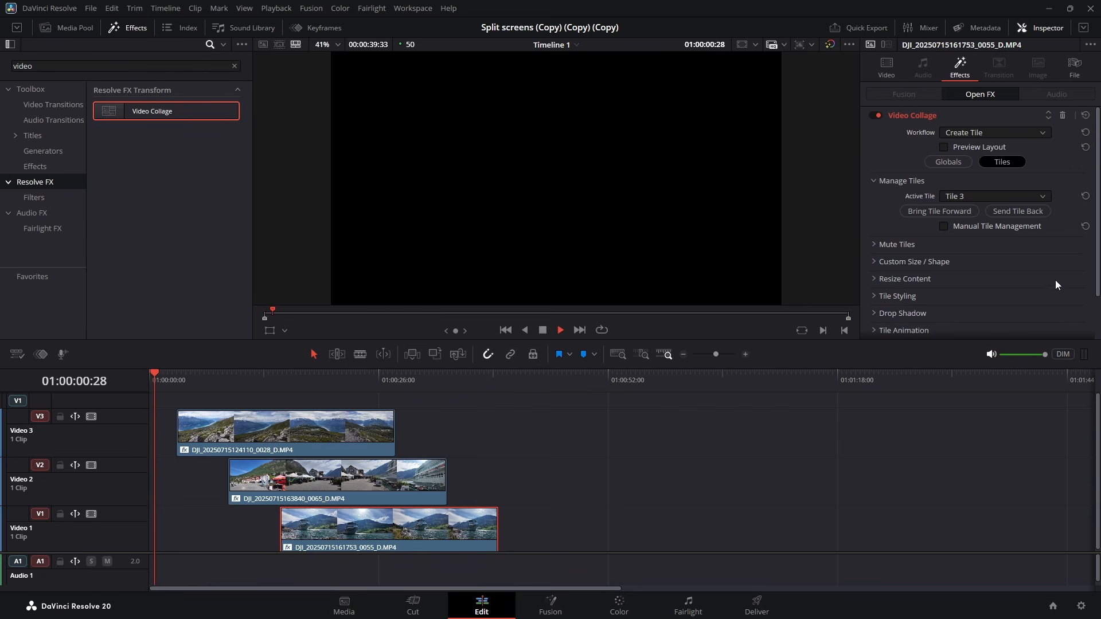
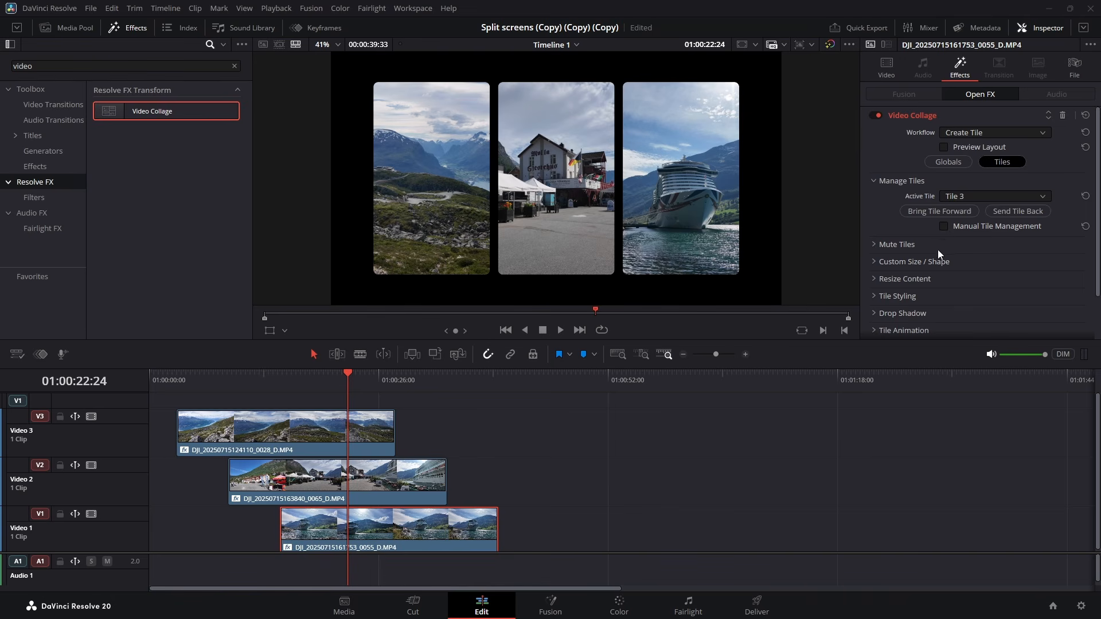
# - Examine the Custom Size / Shape settings for Tile 3 and collapse them again
pyautogui.click(874, 262)
pyautogui.scroll(-2, 873, 262)
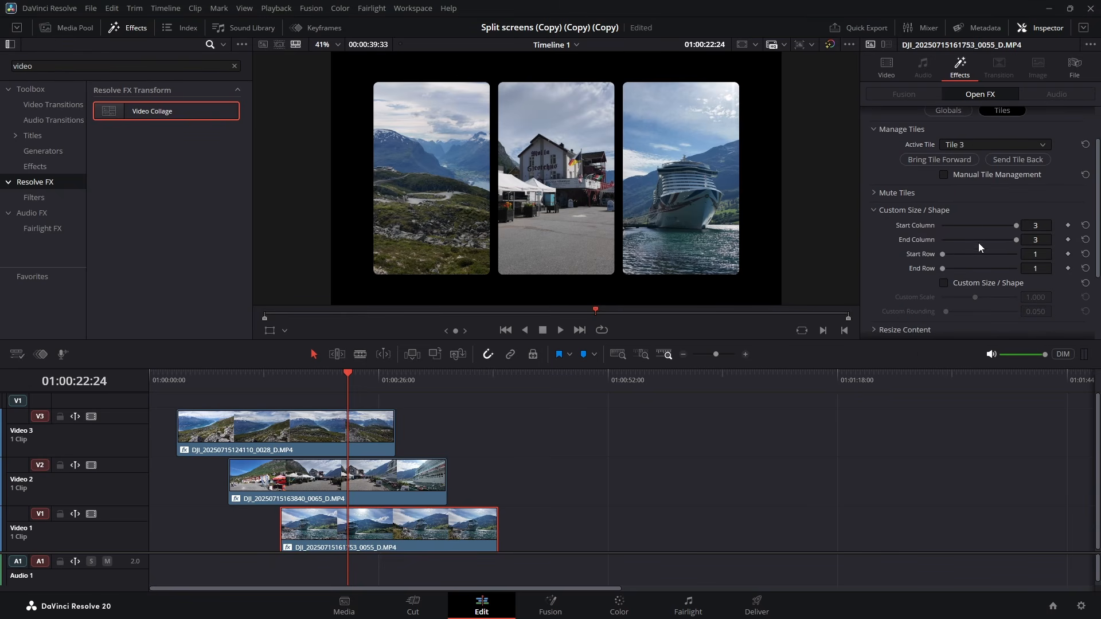
pyautogui.click(875, 210)
pyautogui.scroll(1, 953, 143)
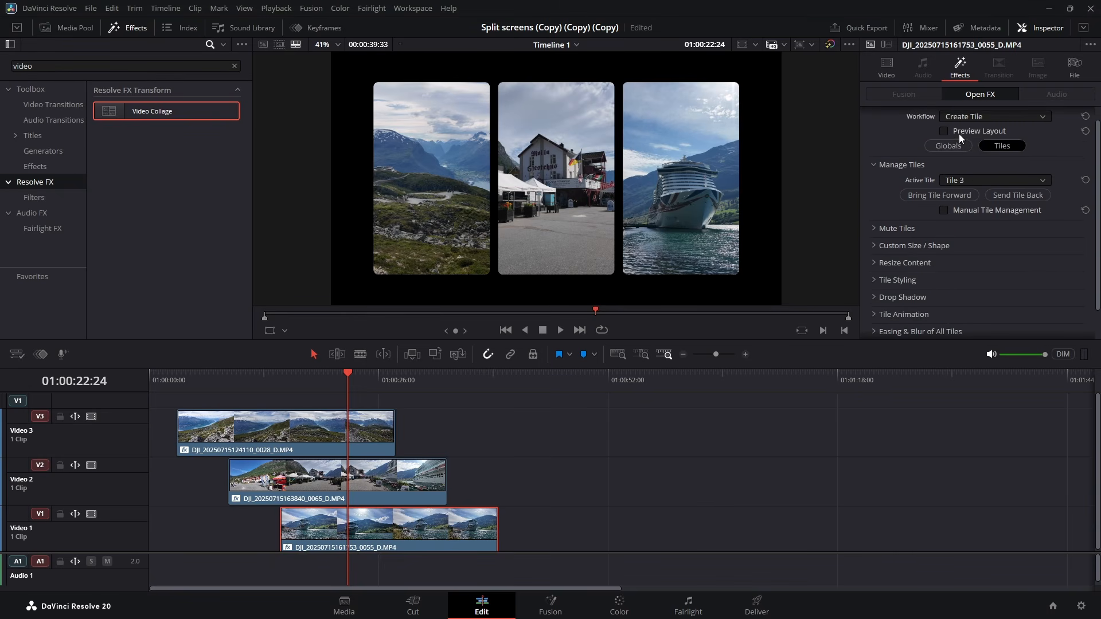
# - Set the Video 1 clip's global Left/Right Margins to 0.132 and Top/Bottom Margins to 0.434
pyautogui.click(949, 150)
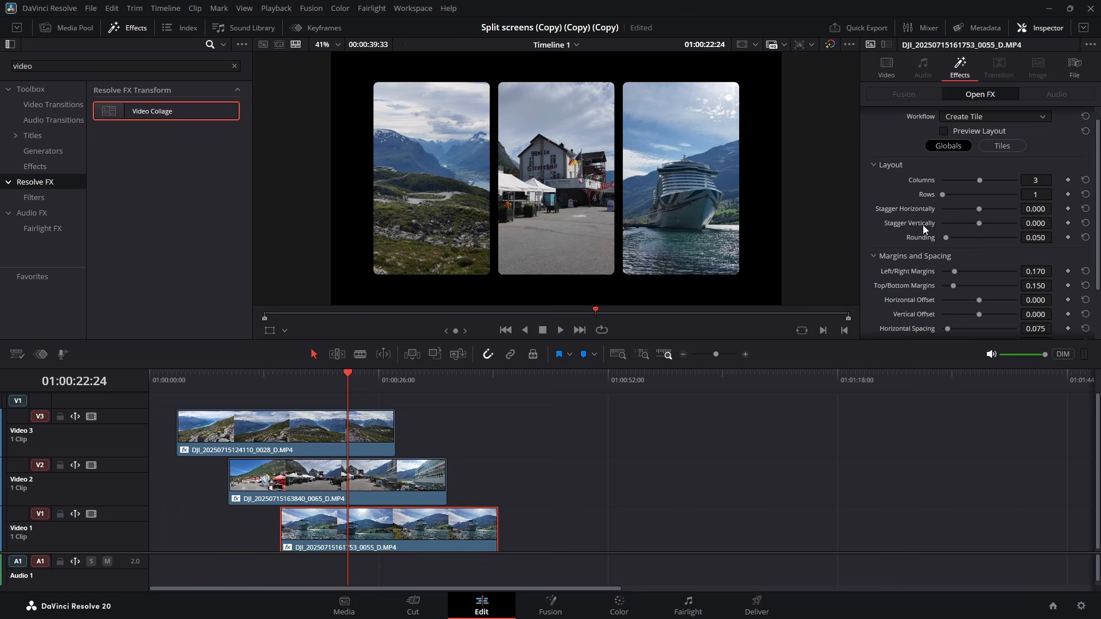
pyautogui.moveTo(958, 271)
pyautogui.mouseDown()
pyautogui.moveTo(972, 271)
pyautogui.moveTo(942, 270)
pyautogui.moveTo(961, 271)
pyautogui.moveTo(951, 272)
pyautogui.mouseUp()
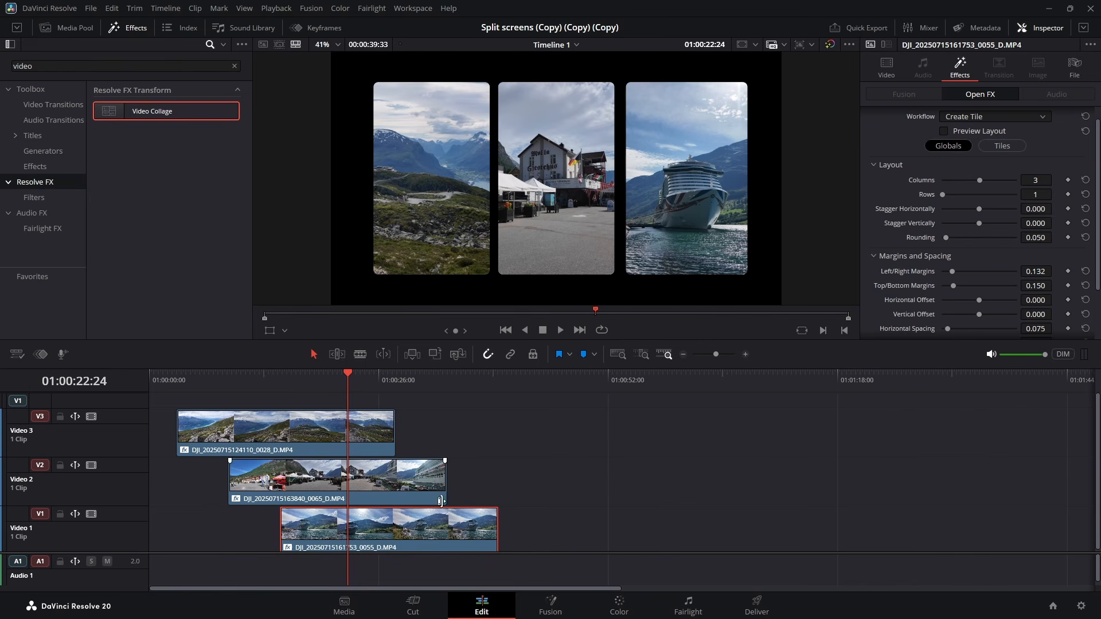
pyautogui.moveTo(953, 286)
pyautogui.mouseDown()
pyautogui.moveTo(989, 288)
pyautogui.moveTo(974, 288)
pyautogui.mouseUp()
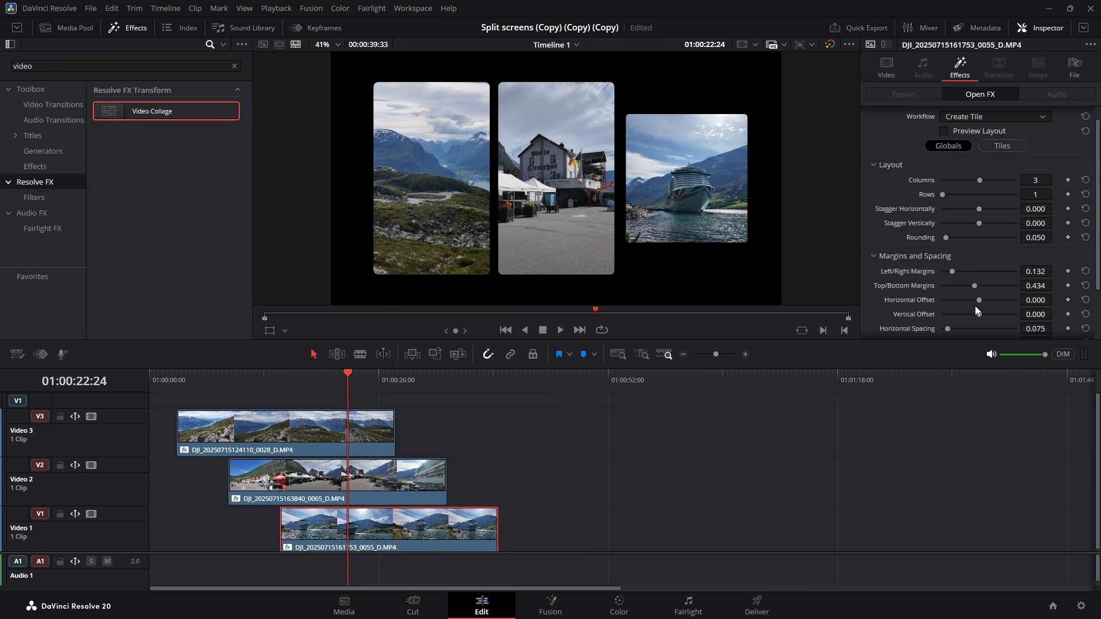
pyautogui.scroll(-2, 974, 303)
pyautogui.scroll(1, 993, 287)
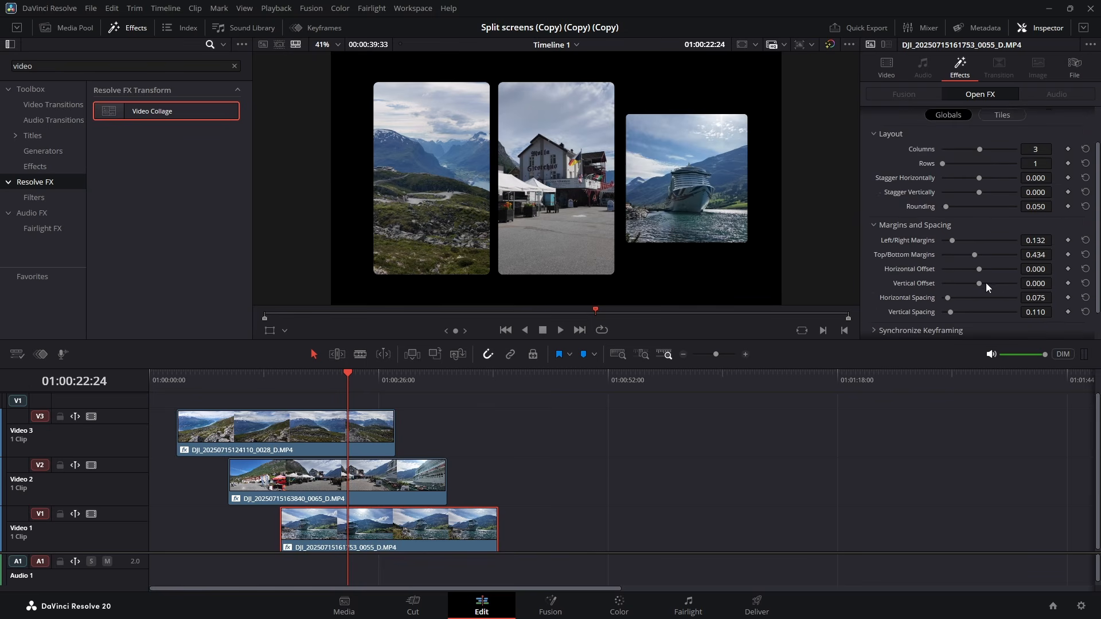
pyautogui.scroll(1, 949, 246)
# - Set the tiles' Drop Shadow strength to 0.047 on the Video 1 clip and collapse the Drop Shadow settings
pyautogui.click(997, 150)
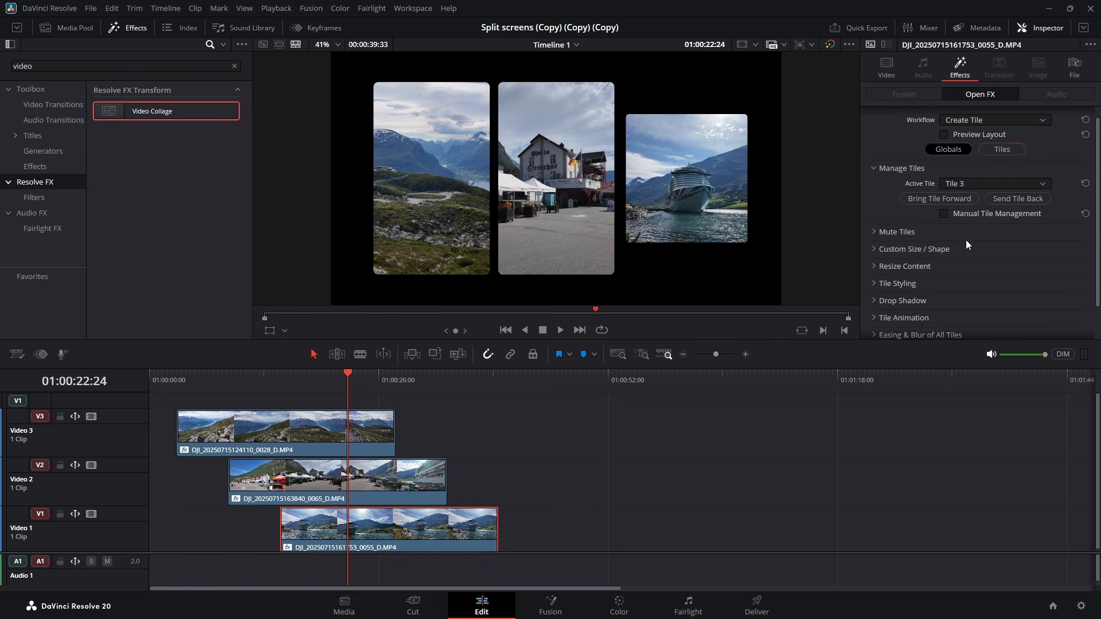
pyautogui.scroll(-1, 963, 252)
pyautogui.click(879, 267)
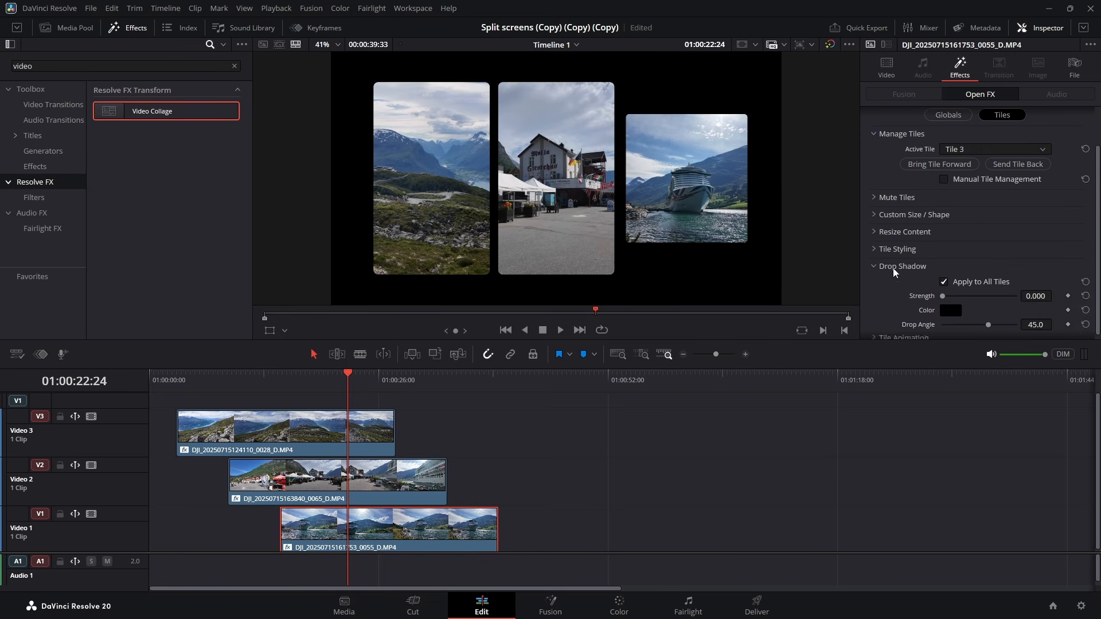
pyautogui.moveTo(943, 291); pyautogui.dragTo(944, 291)
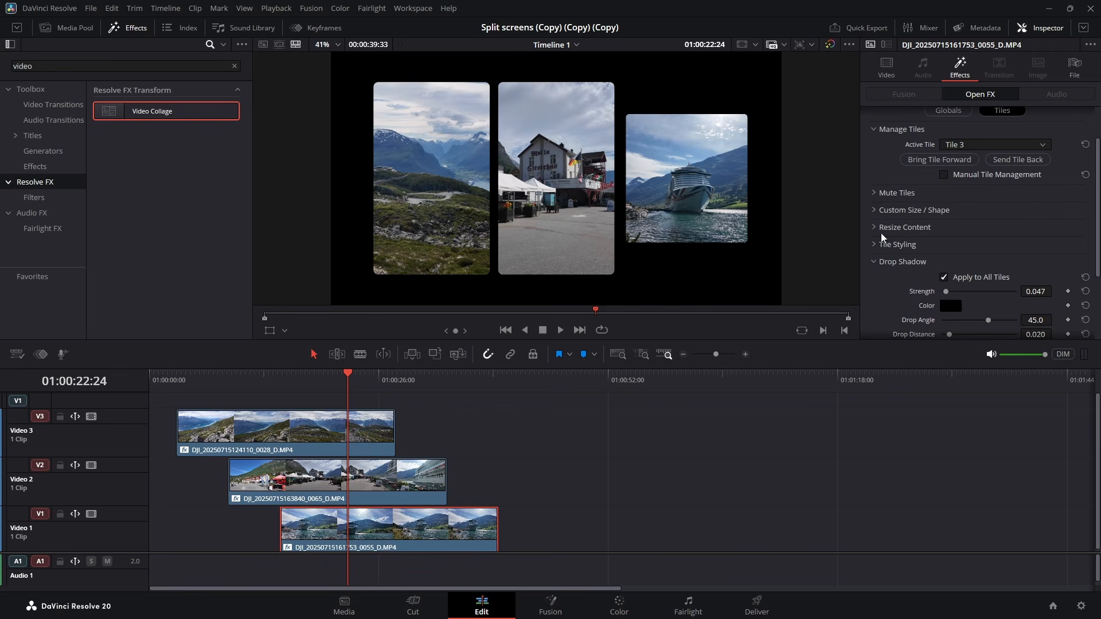
pyautogui.click(876, 263)
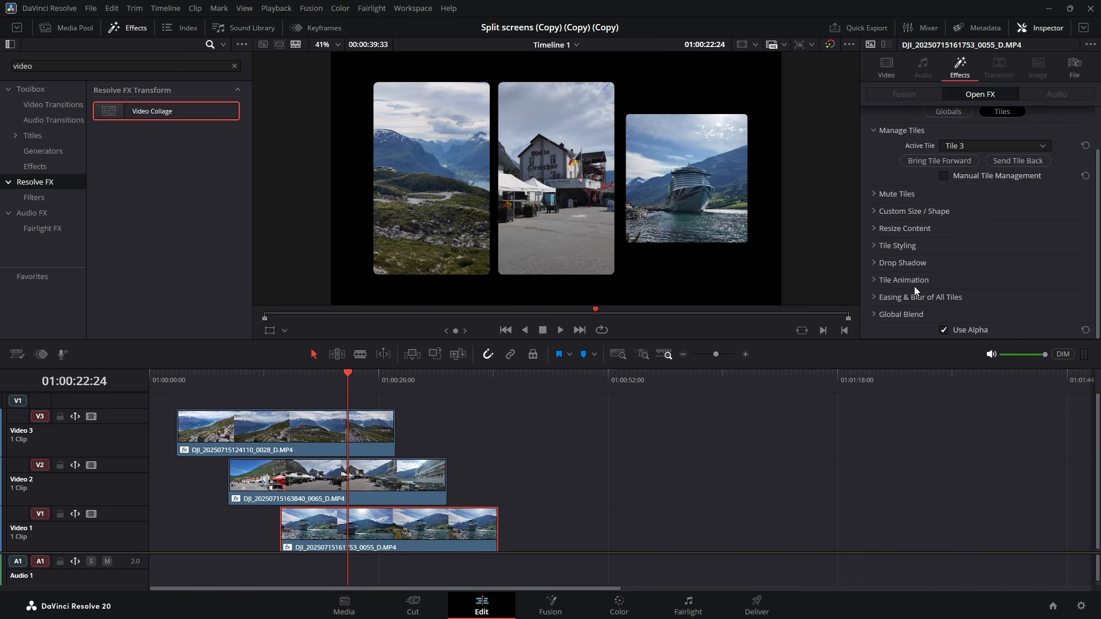
# - Examine the Tile Animation options and the Easing & Blur of All Tiles settings
pyautogui.click(877, 279)
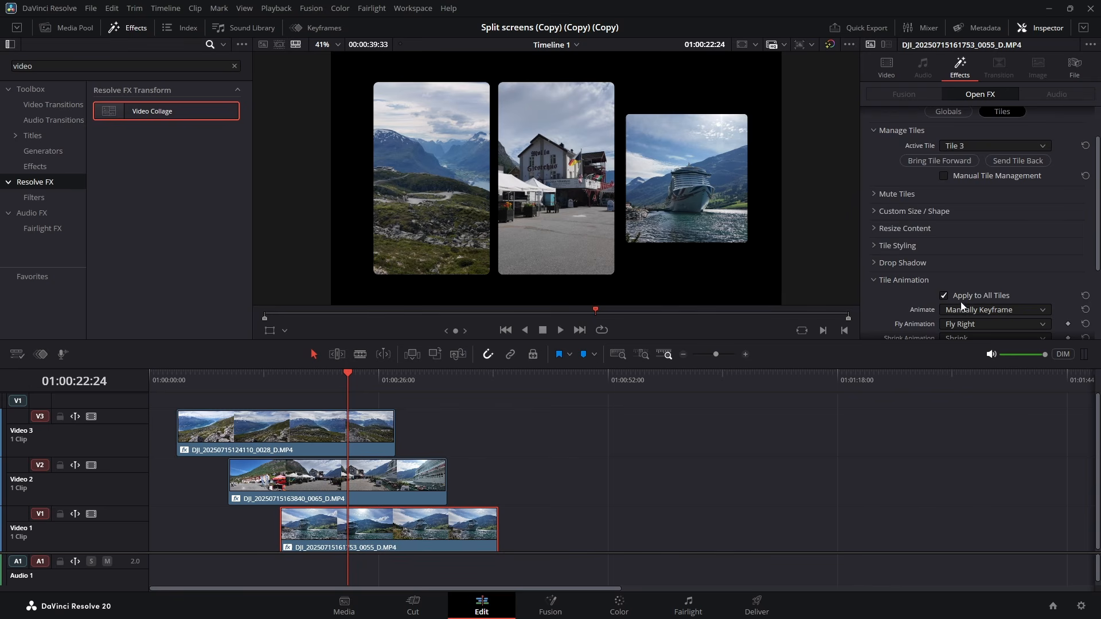
pyautogui.scroll(-2, 996, 303)
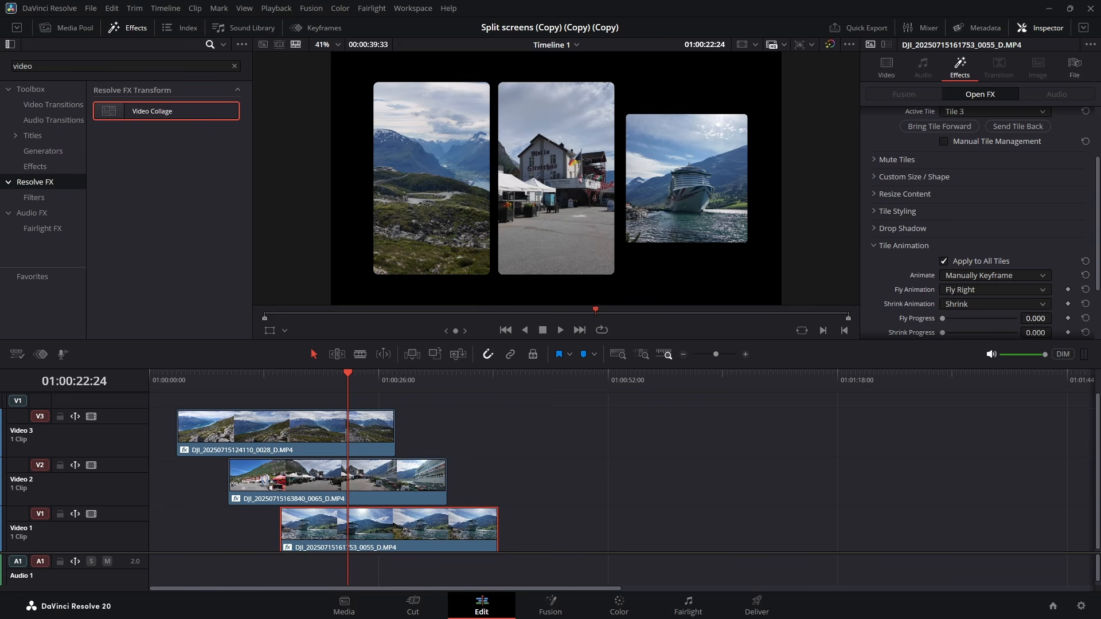
pyautogui.moveTo(1098, 237); pyautogui.dragTo(1099, 297)
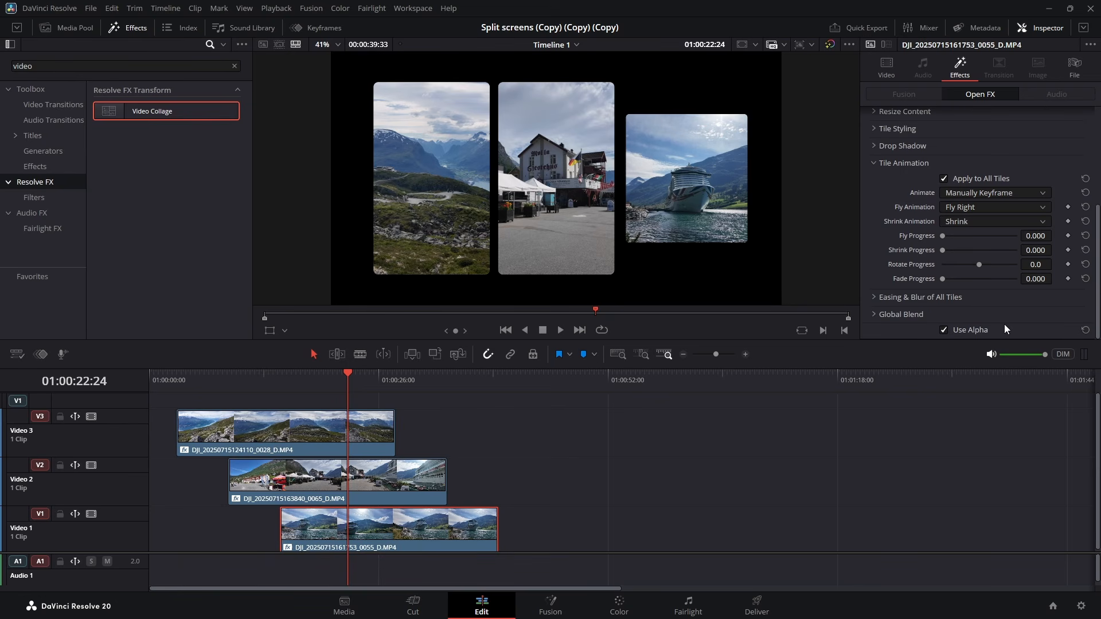
pyautogui.click(872, 299)
pyautogui.scroll(-2, 961, 307)
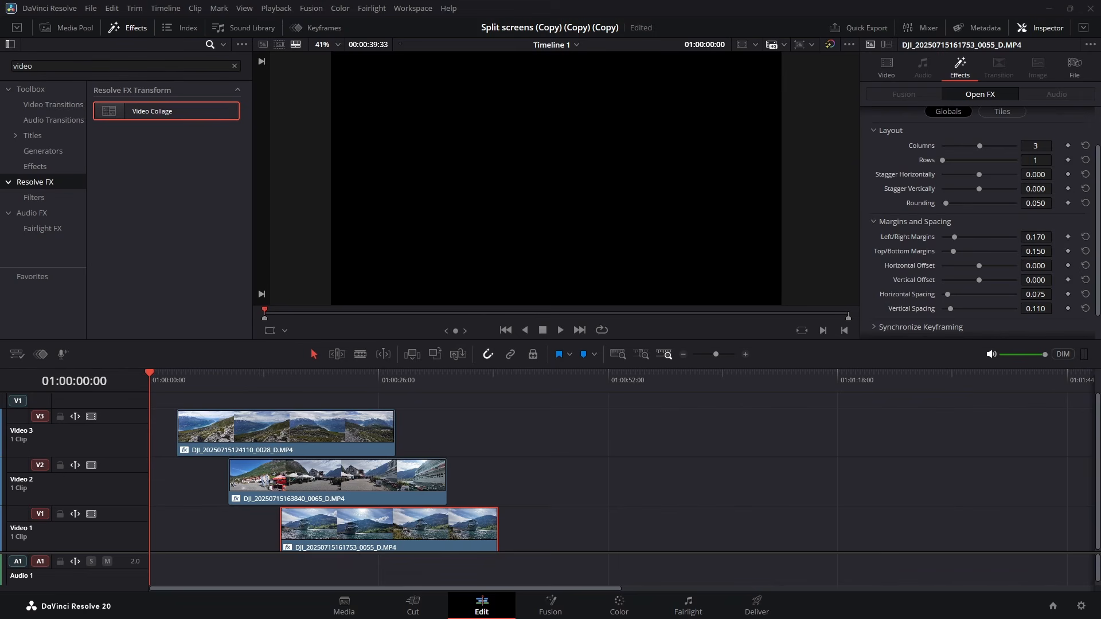
# - Render the entire timeline as a single clip named "Collage effect" through the render queue
pyautogui.click(133, 29)
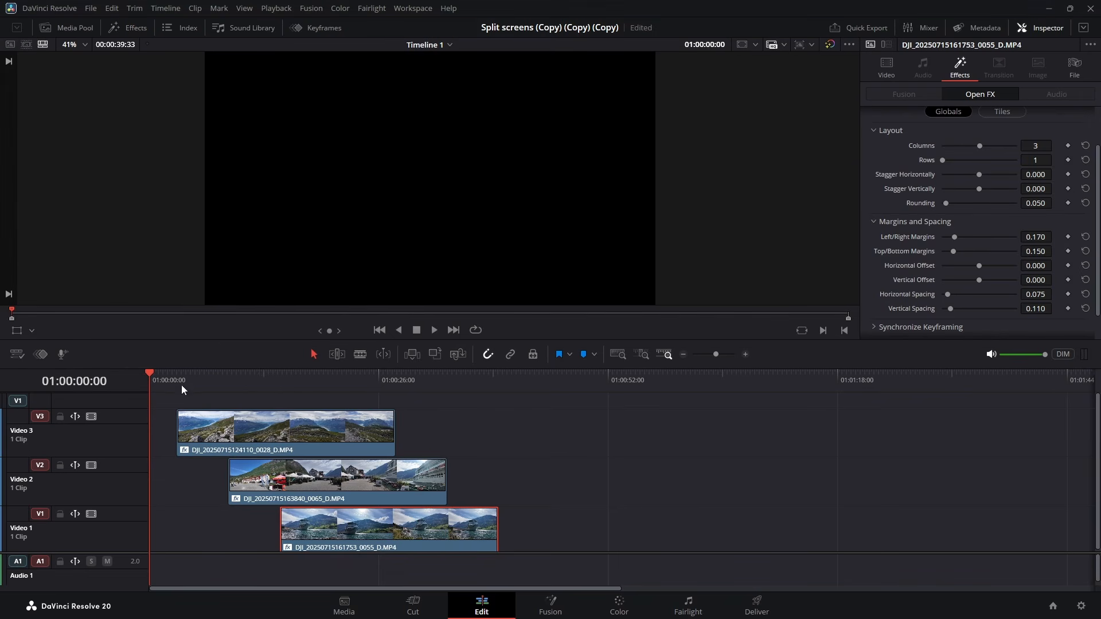
pyautogui.moveTo(150, 373); pyautogui.dragTo(127, 398)
pyautogui.click(756, 605)
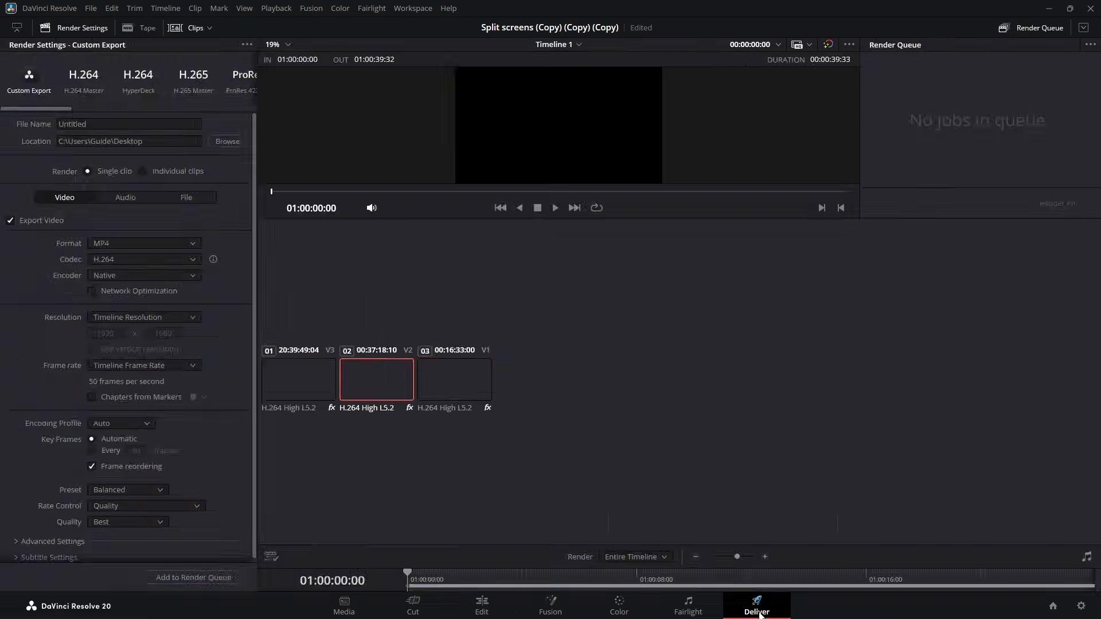
pyautogui.click(91, 125)
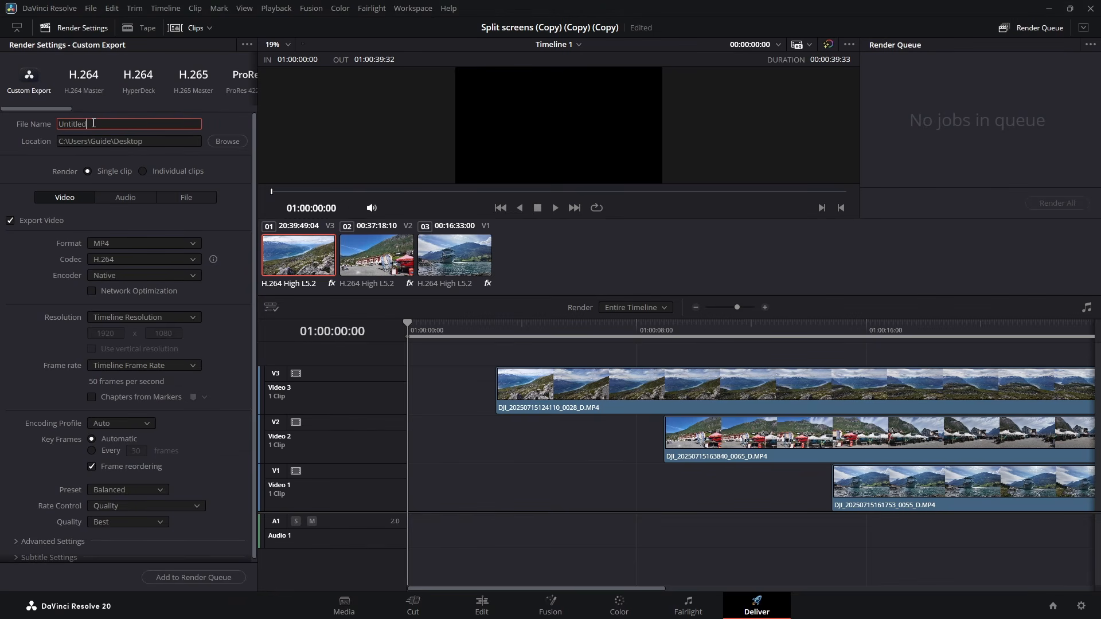
pyautogui.moveTo(94, 124); pyautogui.dragTo(14, 111)
pyautogui.write('Collage effect')
pyautogui.click(169, 577)
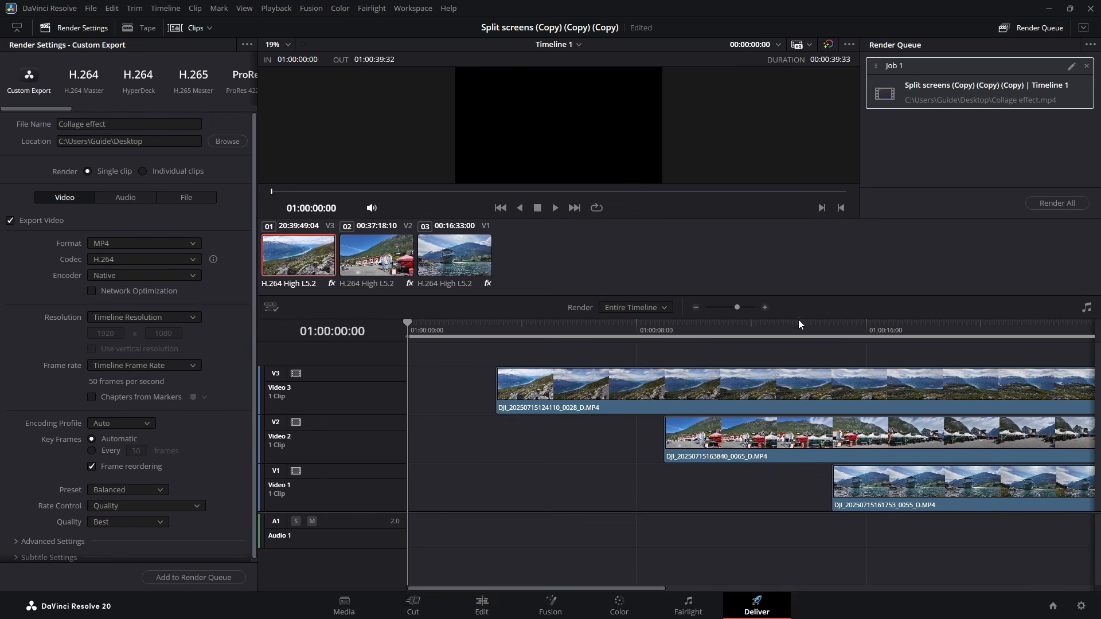
pyautogui.click(1043, 202)
# - Switch to the Windows desktop, move the Collage effect video to an empty area, and watch it in Media Player
pyautogui.click(1049, 11)
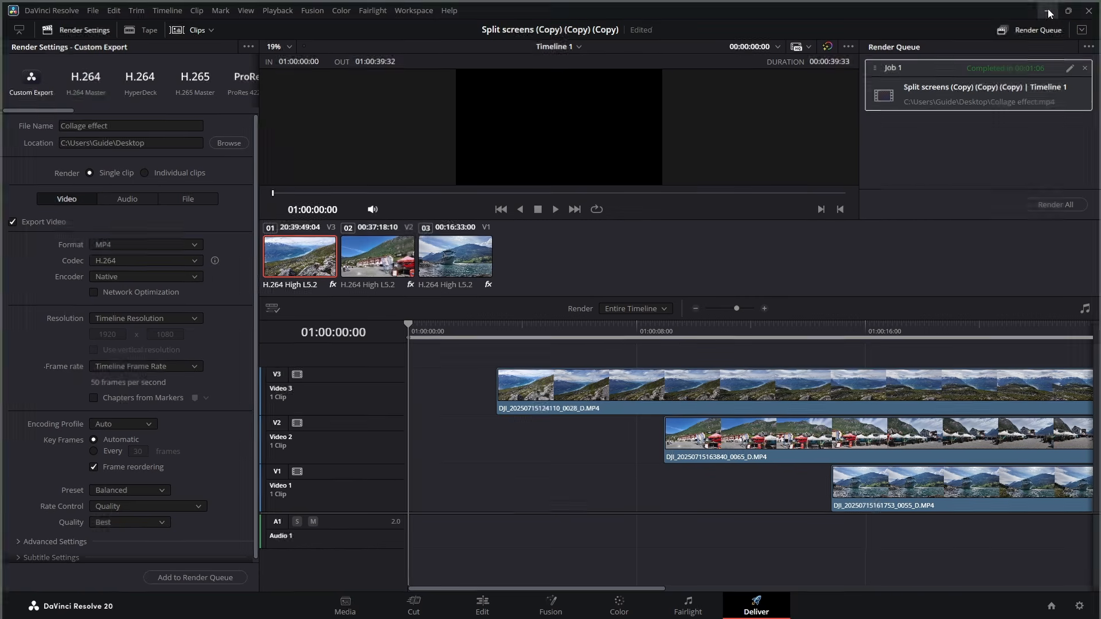
pyautogui.moveTo(39, 472); pyautogui.dragTo(74, 464)
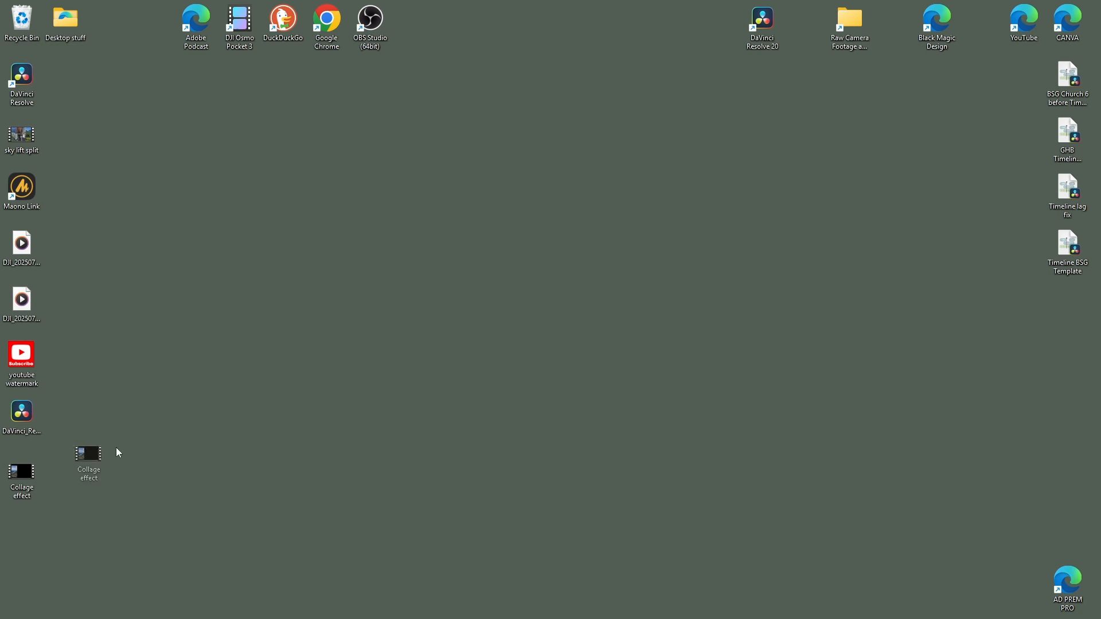
pyautogui.moveTo(602, 214); pyautogui.dragTo(872, 126)
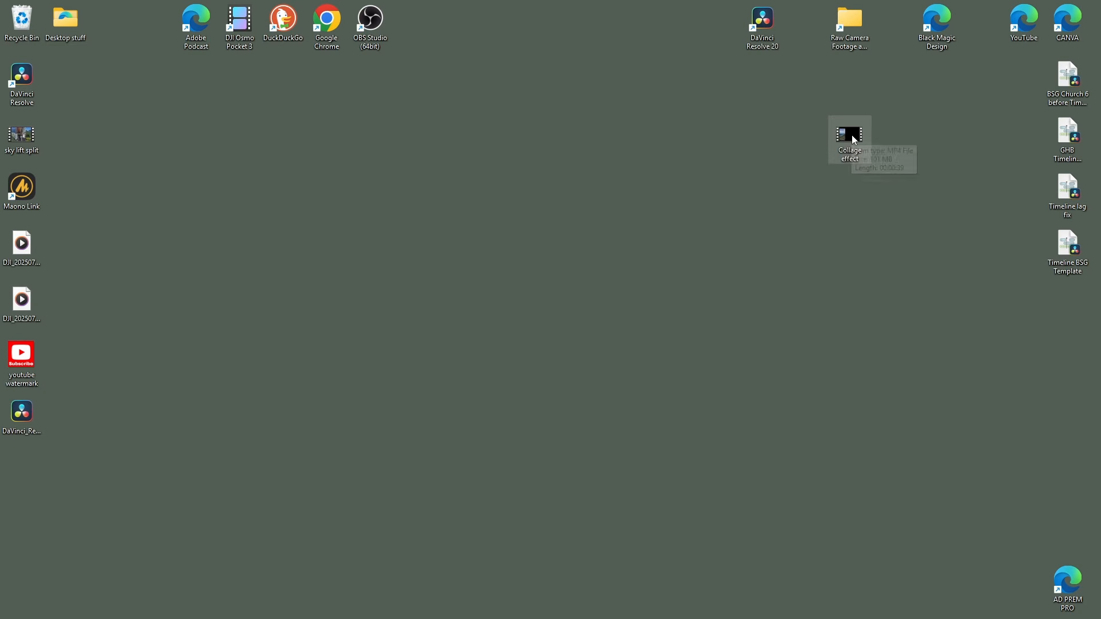
pyautogui.doubleClick(854, 138)
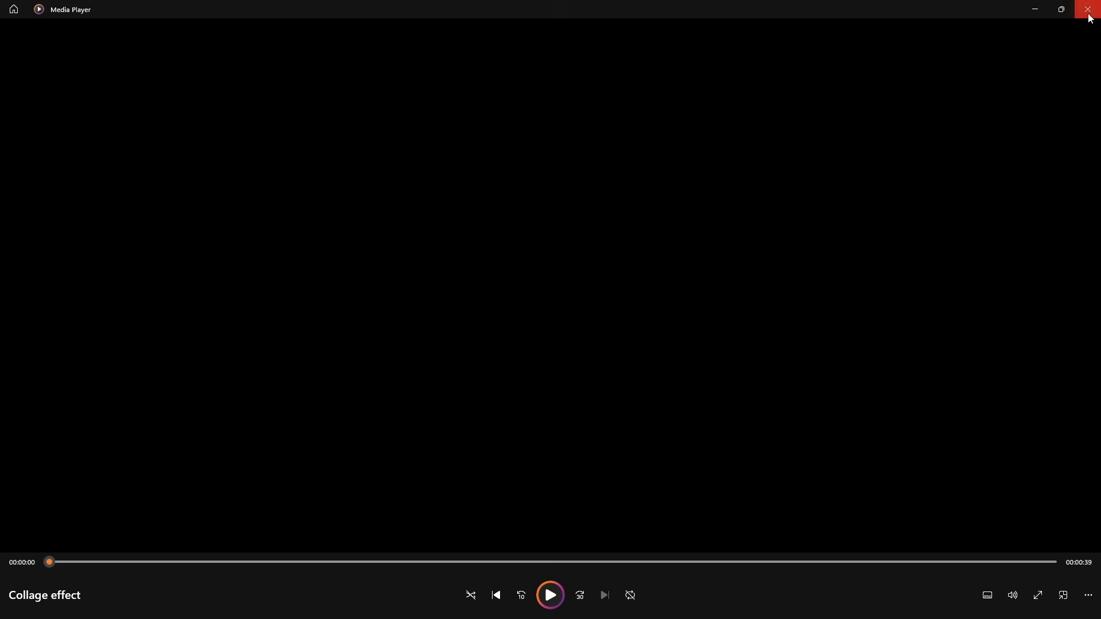
pyautogui.click(1087, 10)
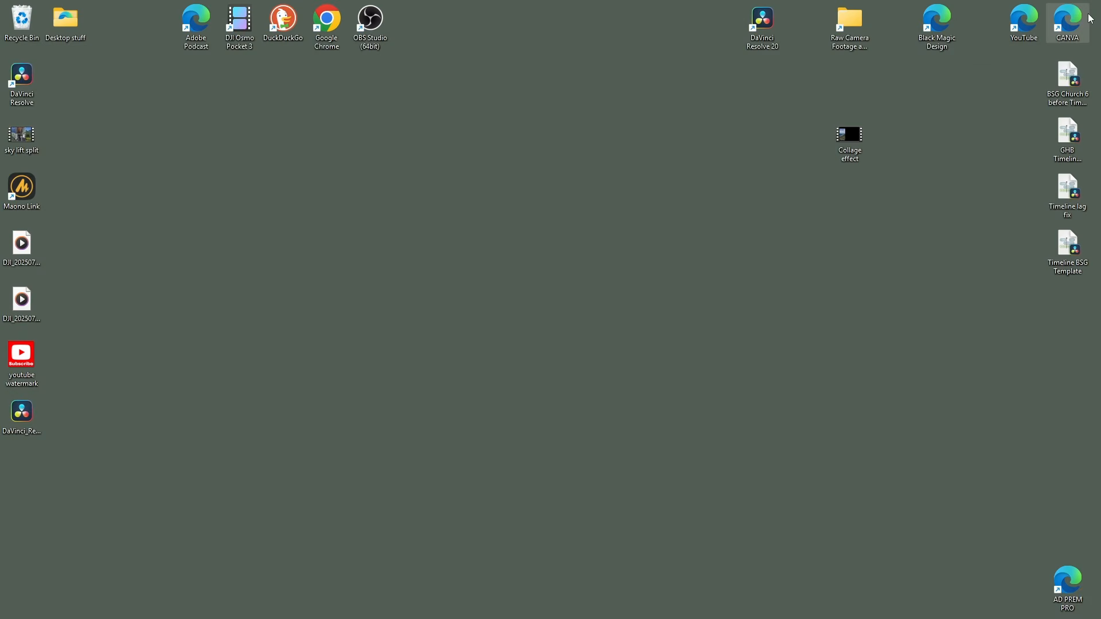
# - Move the Collage effect file to the second screen, switch back to DaVinci Resolve, and import it into the media pool's Master bin
pyautogui.moveTo(865, 135); pyautogui.dragTo(1100, 166)
pyautogui.moveTo(612, 618)
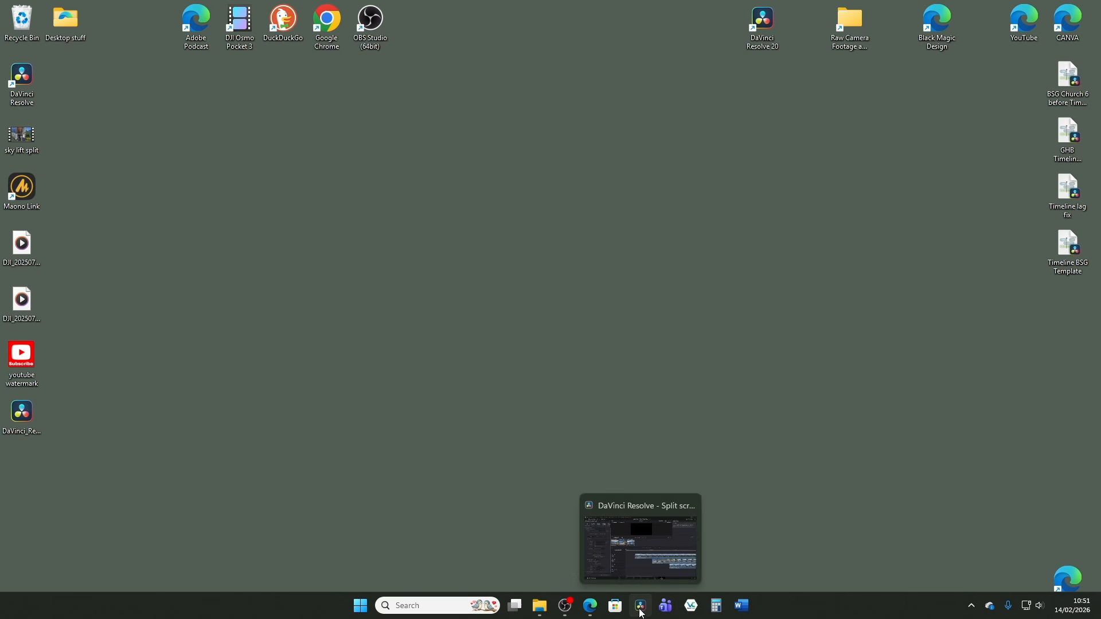
pyautogui.click(668, 541)
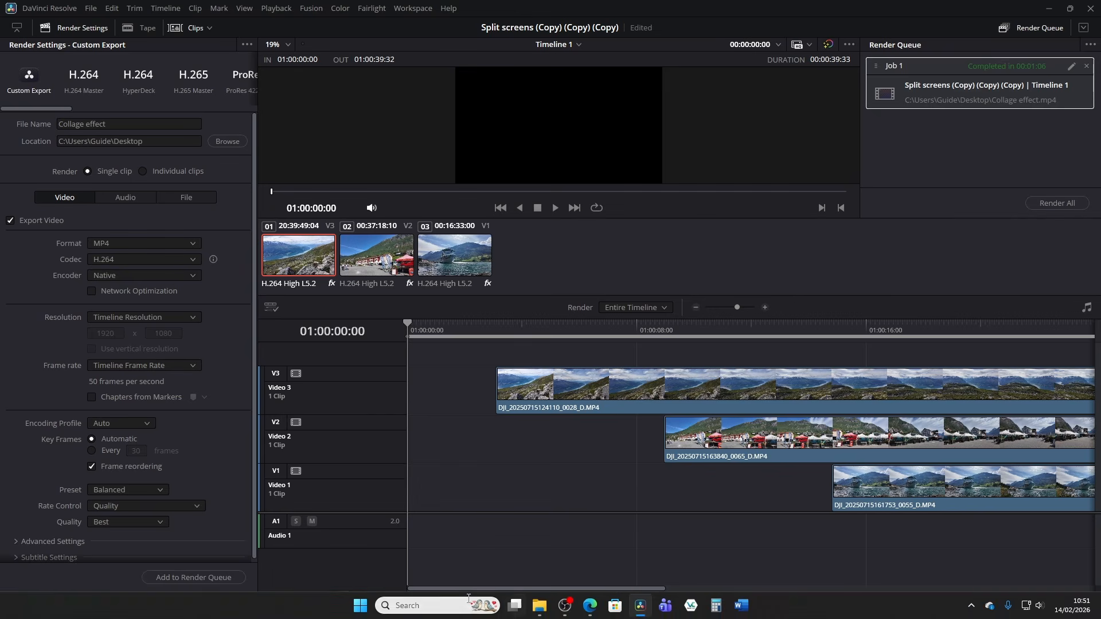
pyautogui.click(481, 602)
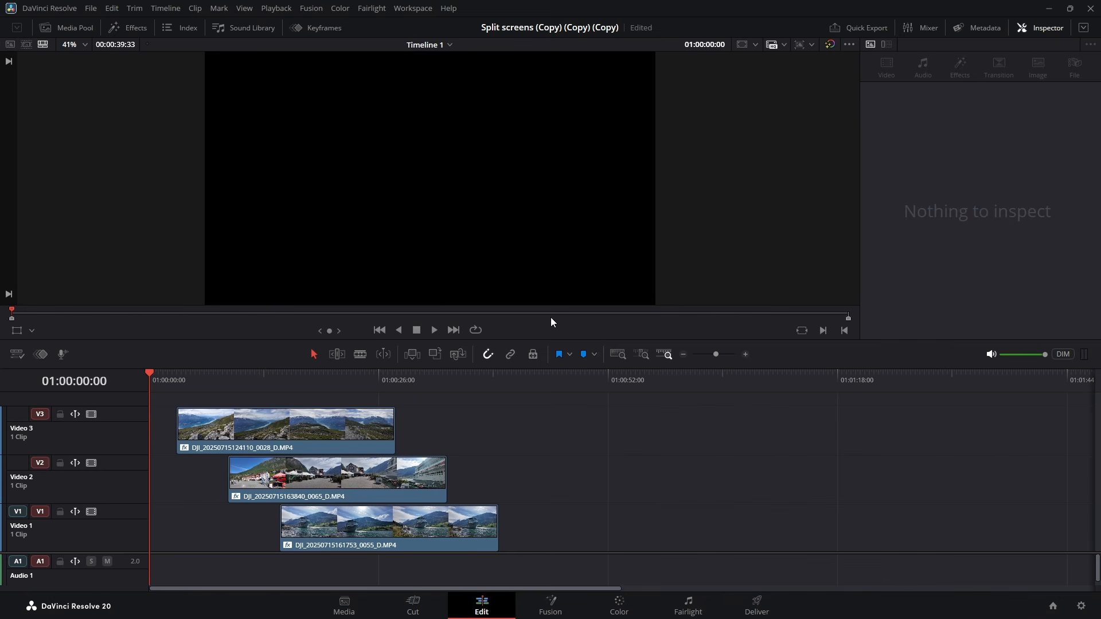
pyautogui.click(347, 600)
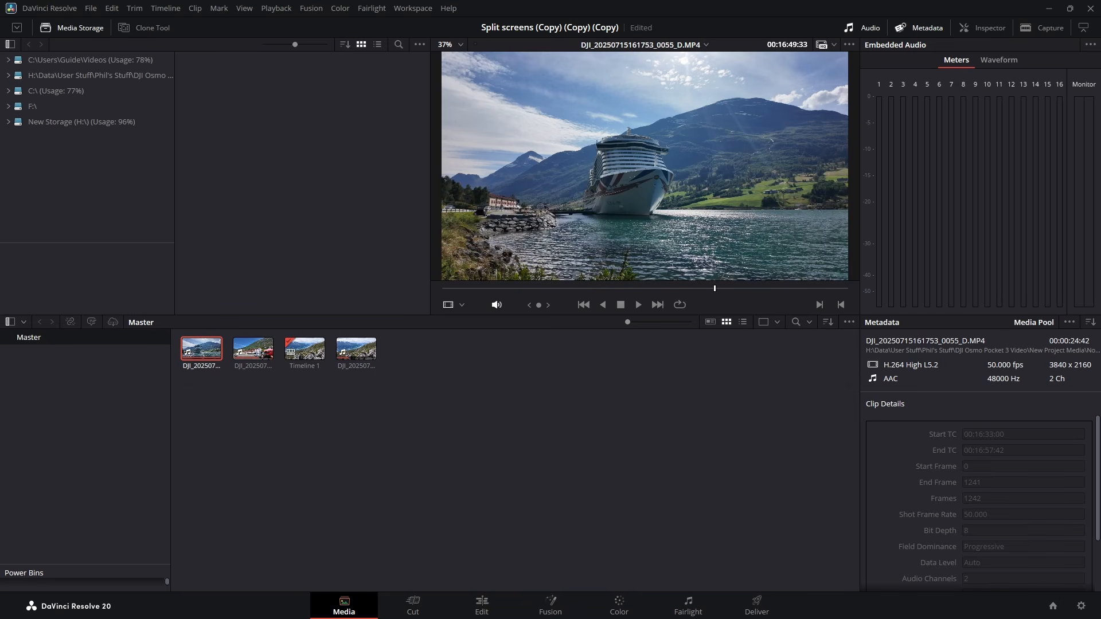
pyautogui.moveTo(862, 339); pyautogui.dragTo(257, 417)
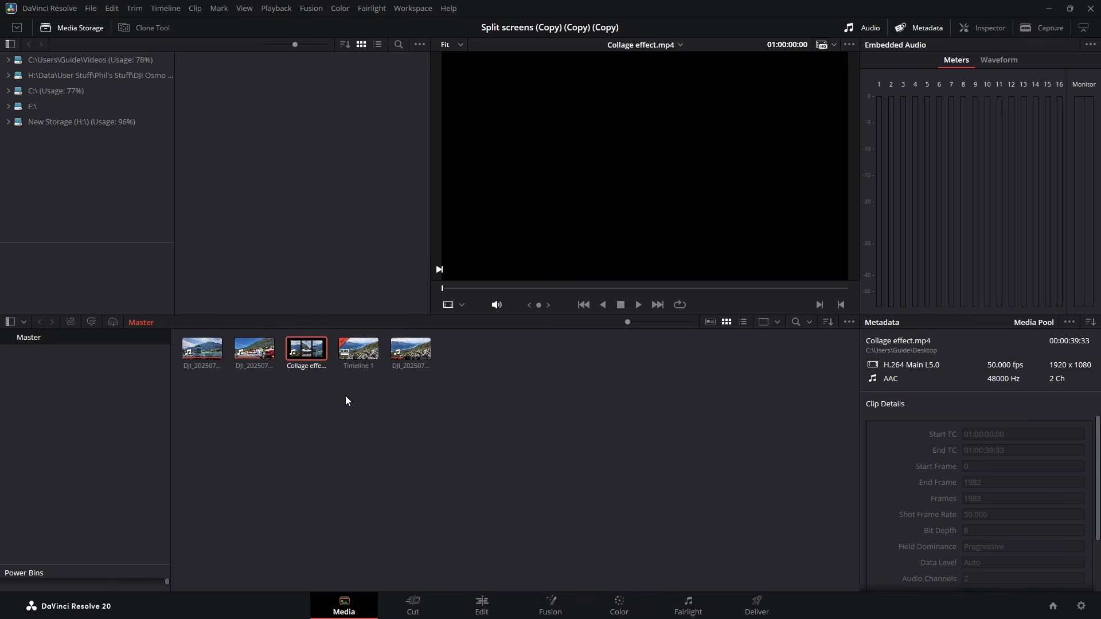
# - Place Collage effect.mp4 on the Video 1 track after the existing clips, leaving a short gap before it
pyautogui.click(483, 609)
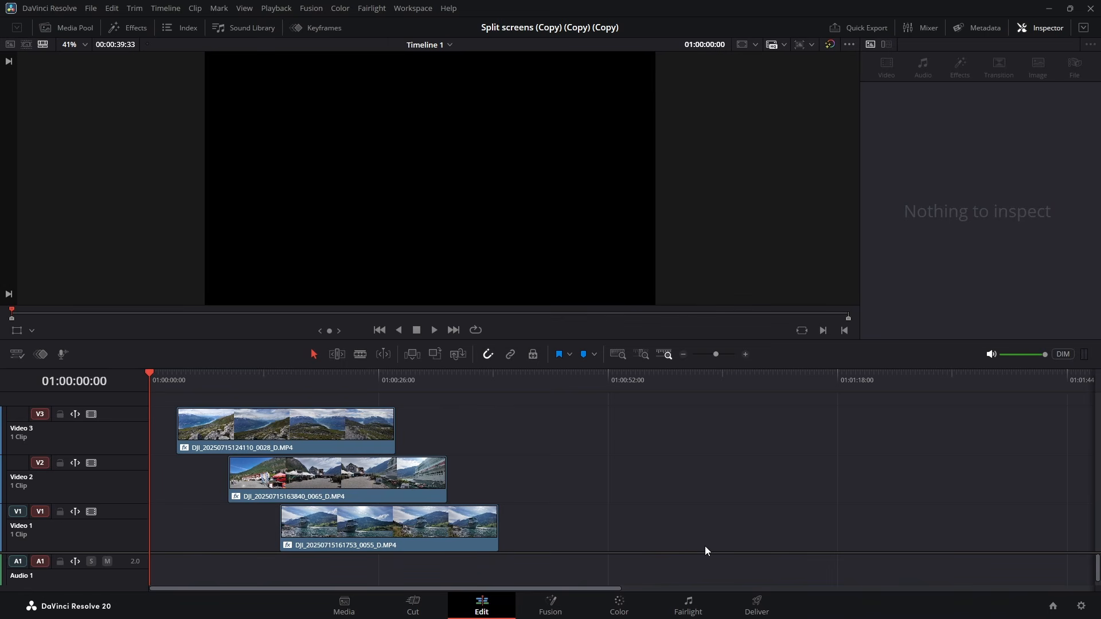
pyautogui.click(86, 29)
pyautogui.moveTo(229, 91); pyautogui.dragTo(628, 523)
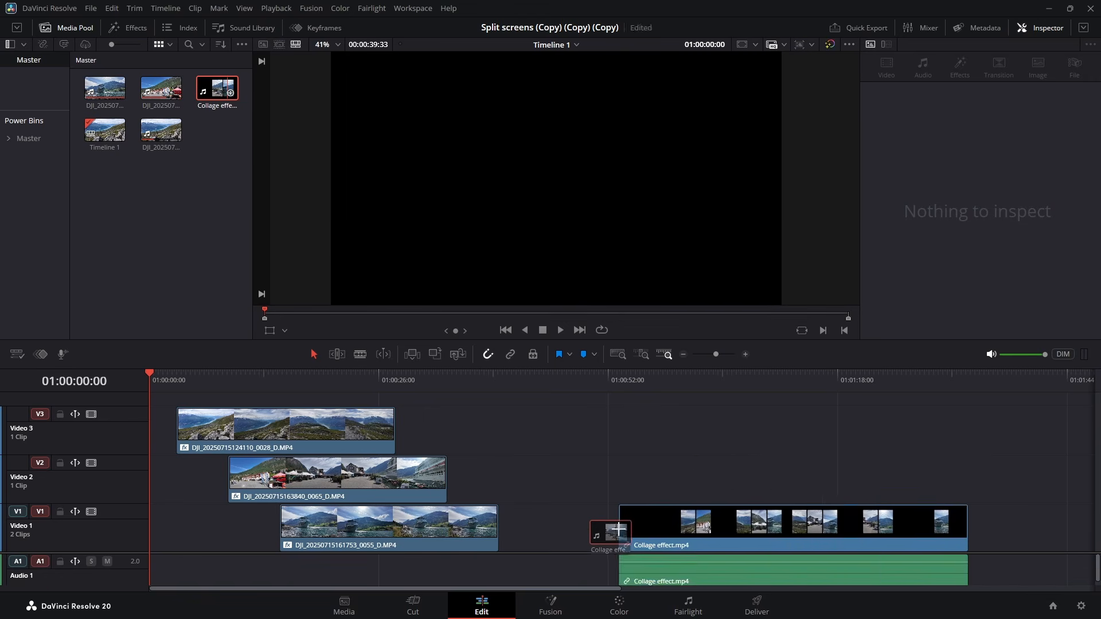
pyautogui.moveTo(618, 480); pyautogui.dragTo(575, 518)
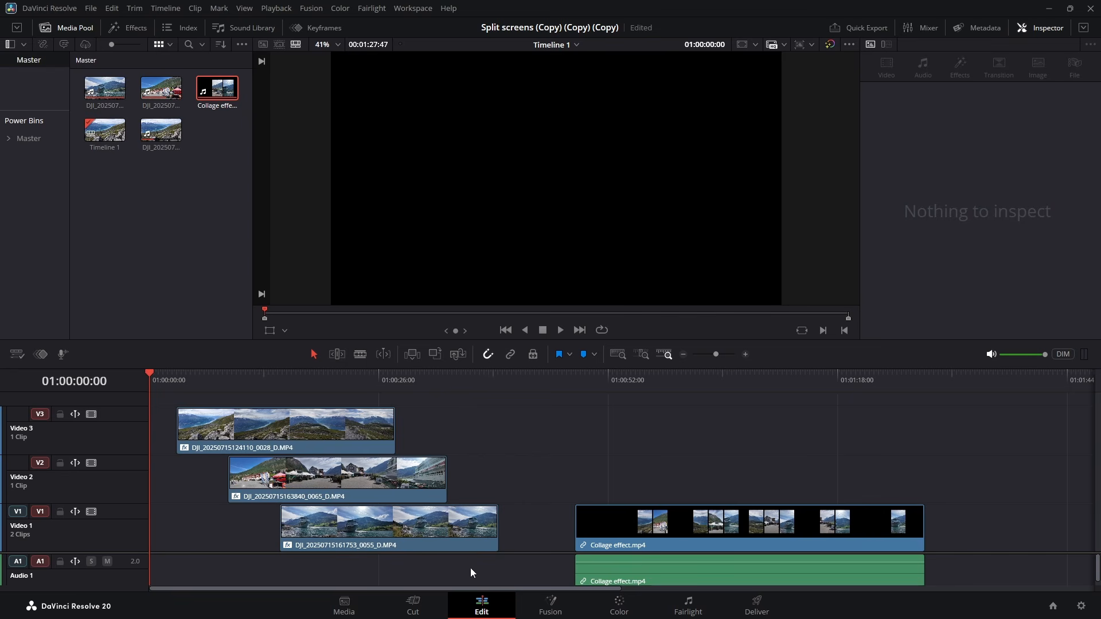
# - Play the timeline from just before the Collage effect.mp4 clip to review the rendered split screen
pyautogui.moveTo(149, 373); pyautogui.dragTo(568, 455)
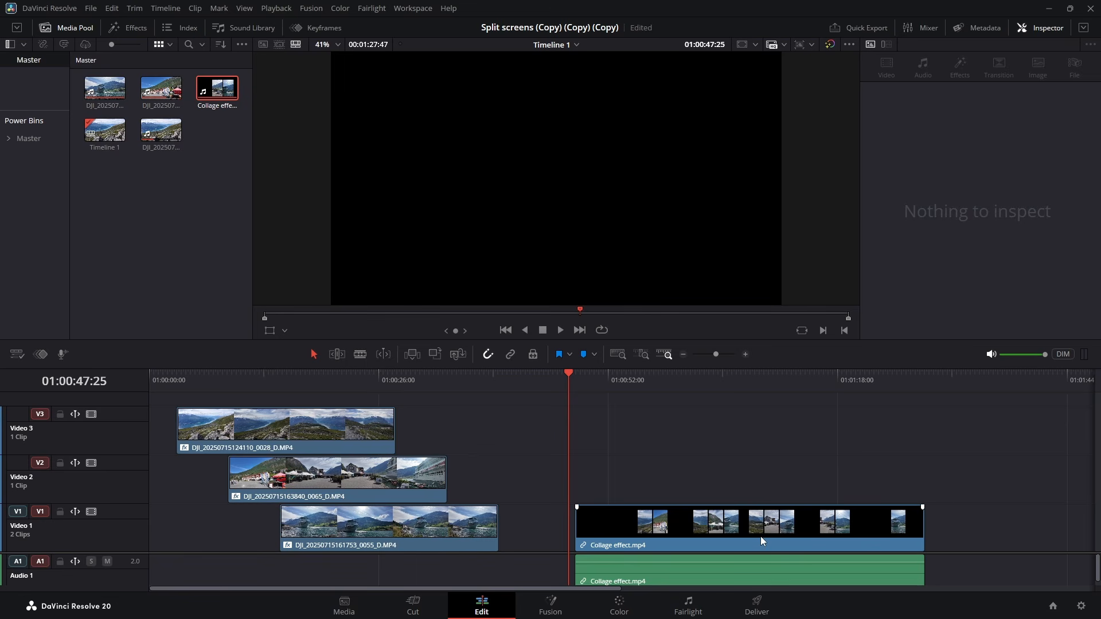
pyautogui.click(560, 331)
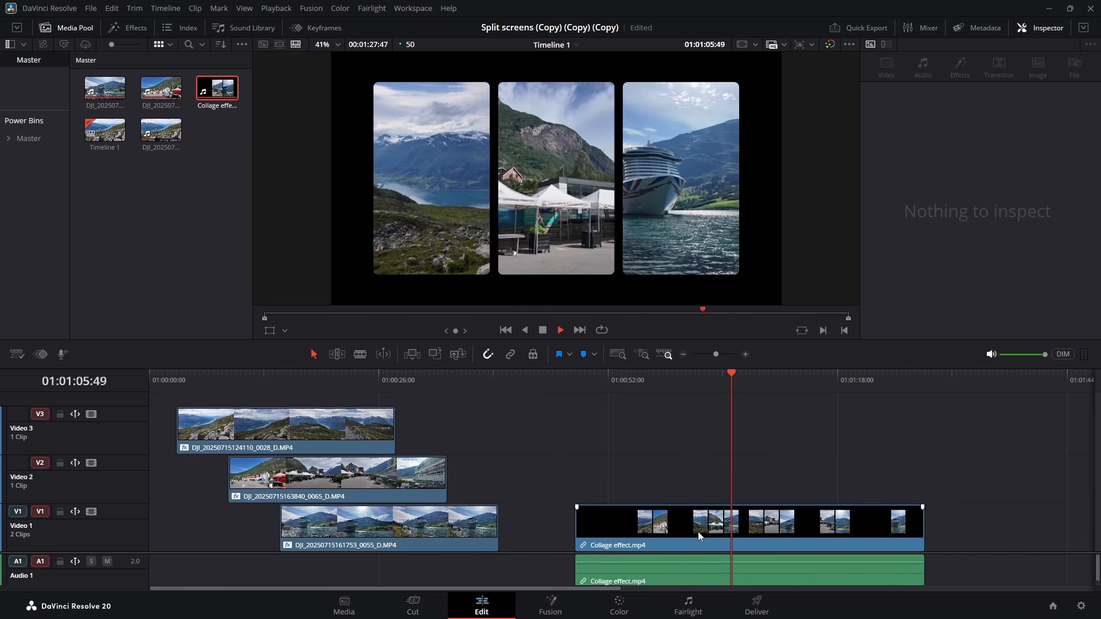
pyautogui.press('space')
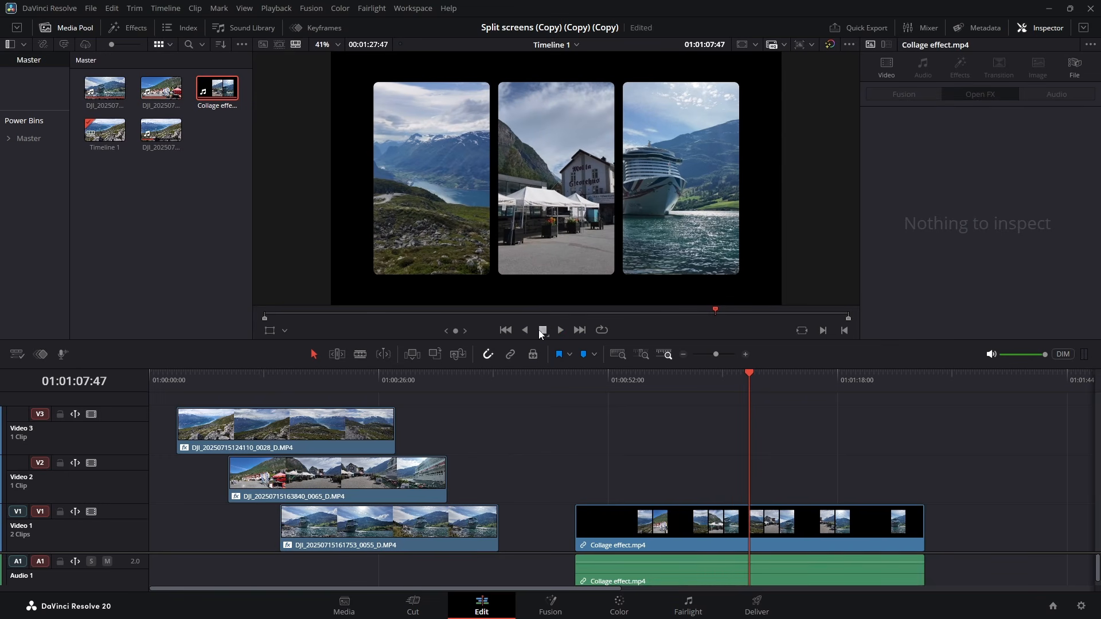